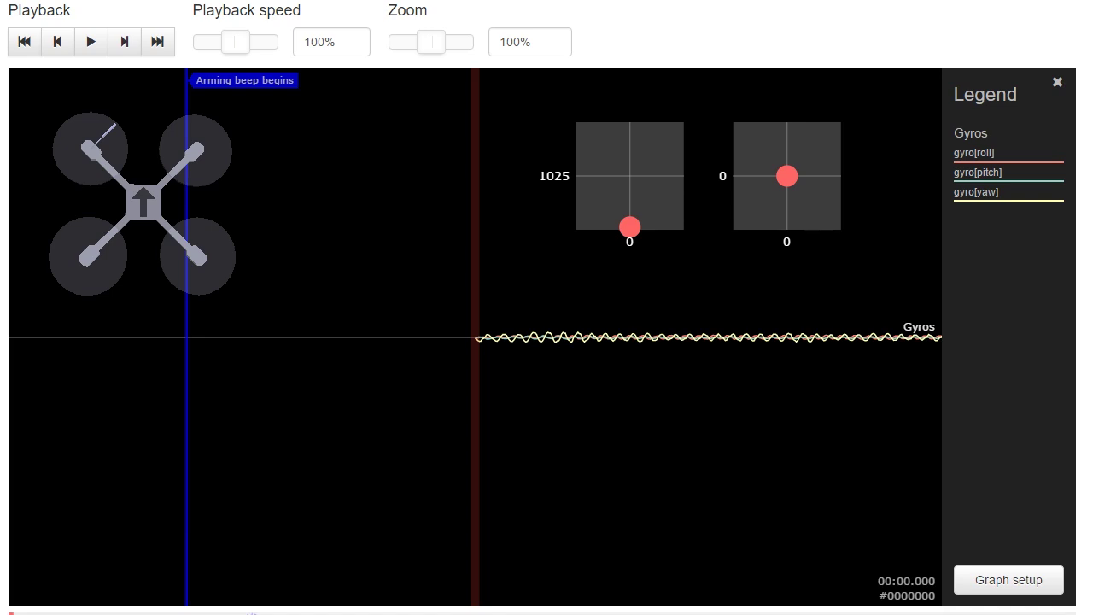
Set the graph zoom to 10% and examine the gyro traces through about the first 20 seconds of the flight log.
{"action": "left_click_drag", "start_coordinate": [432, 42], "coordinate": [362, 49]}
{"action": "left_click_drag", "start_coordinate": [555, 365], "coordinate": [271, 340]}
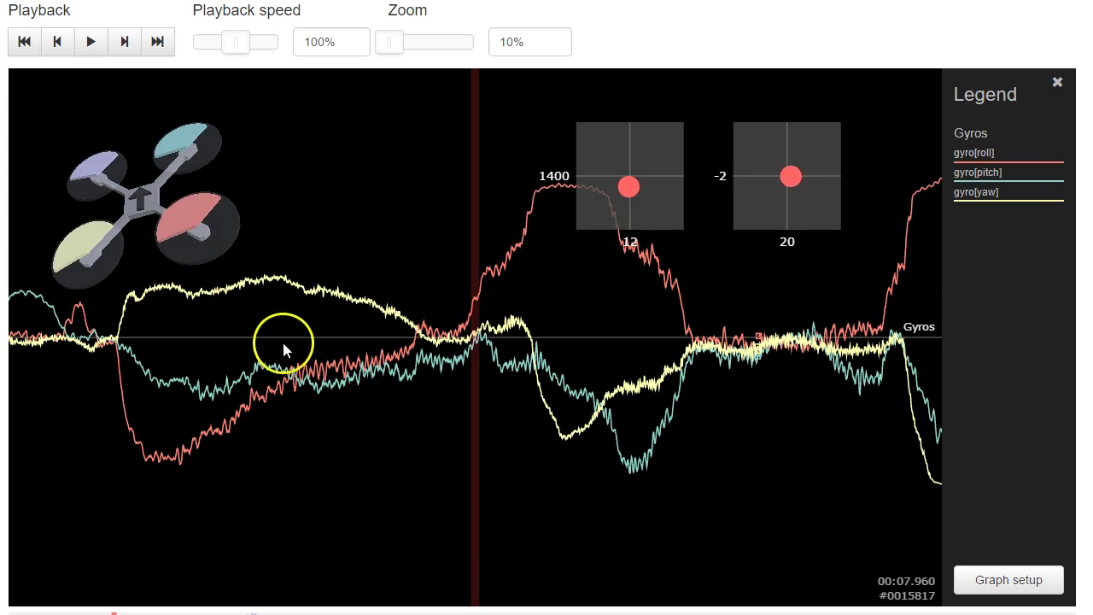
{"action": "left_click_drag", "start_coordinate": [611, 446], "coordinate": [305, 444]}
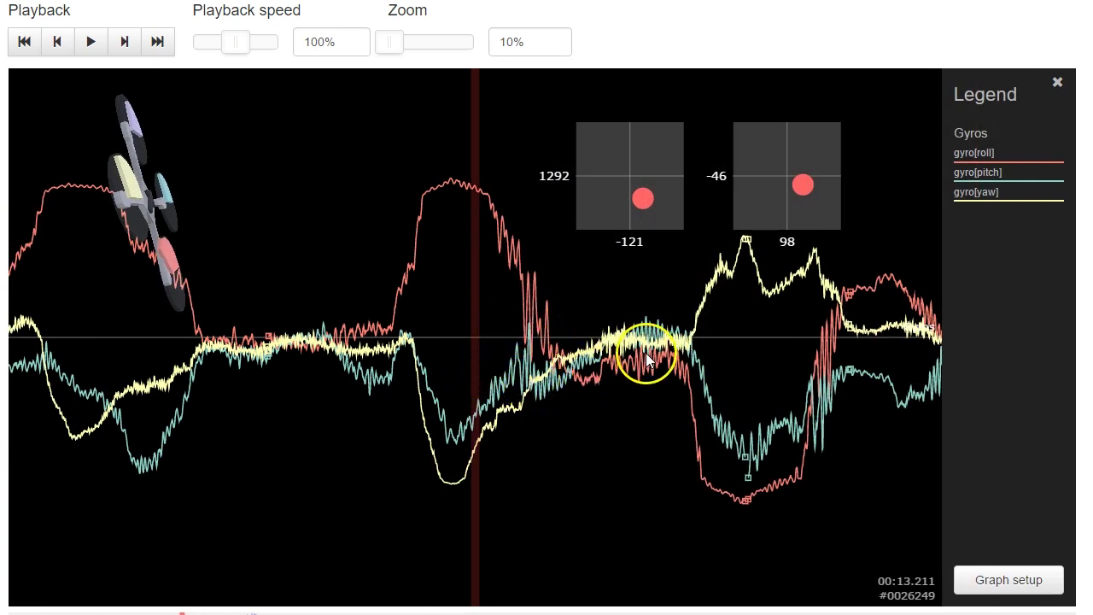
{"action": "left_click_drag", "start_coordinate": [715, 413], "coordinate": [556, 406]}
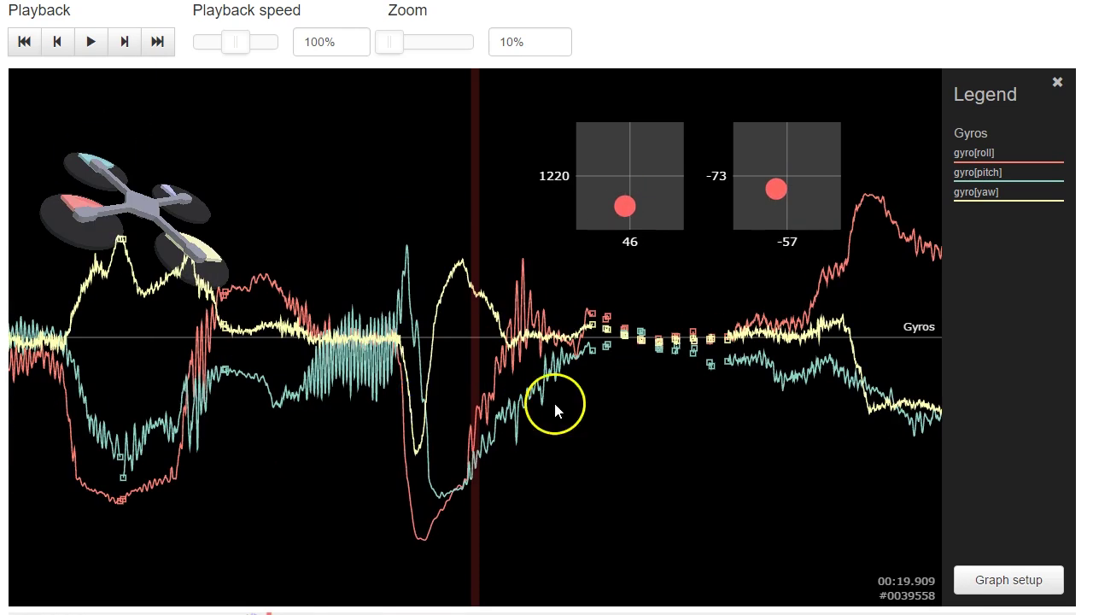
Replace the Gyros graph with the Gyro + PID roll preset and save the graph setup.
{"action": "left_click", "coordinate": [970, 579]}
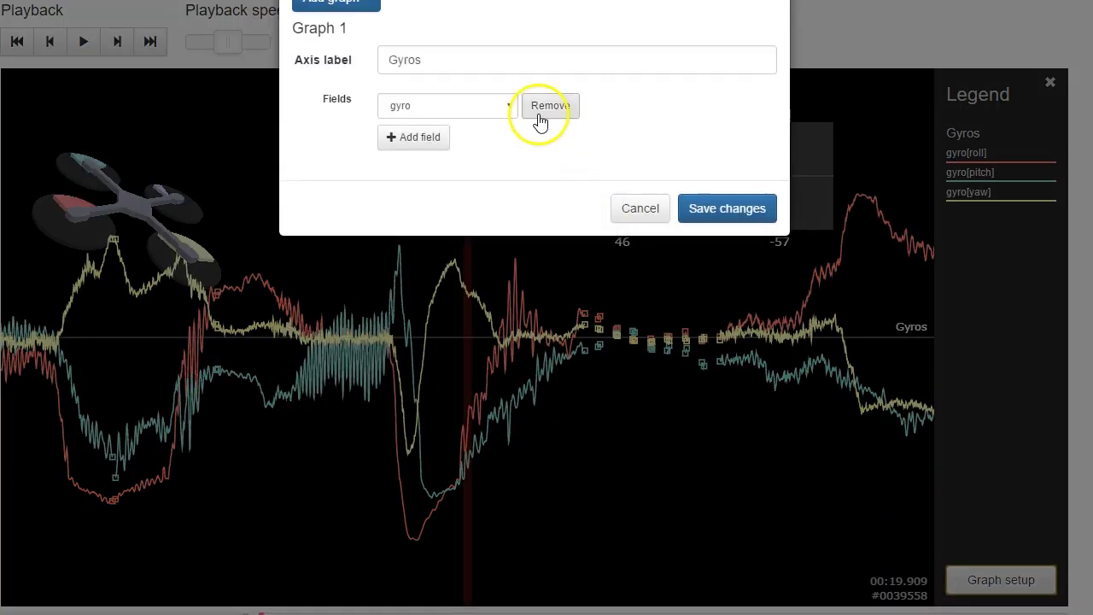
{"action": "left_click", "coordinate": [540, 117]}
{"action": "left_click", "coordinate": [358, 7]}
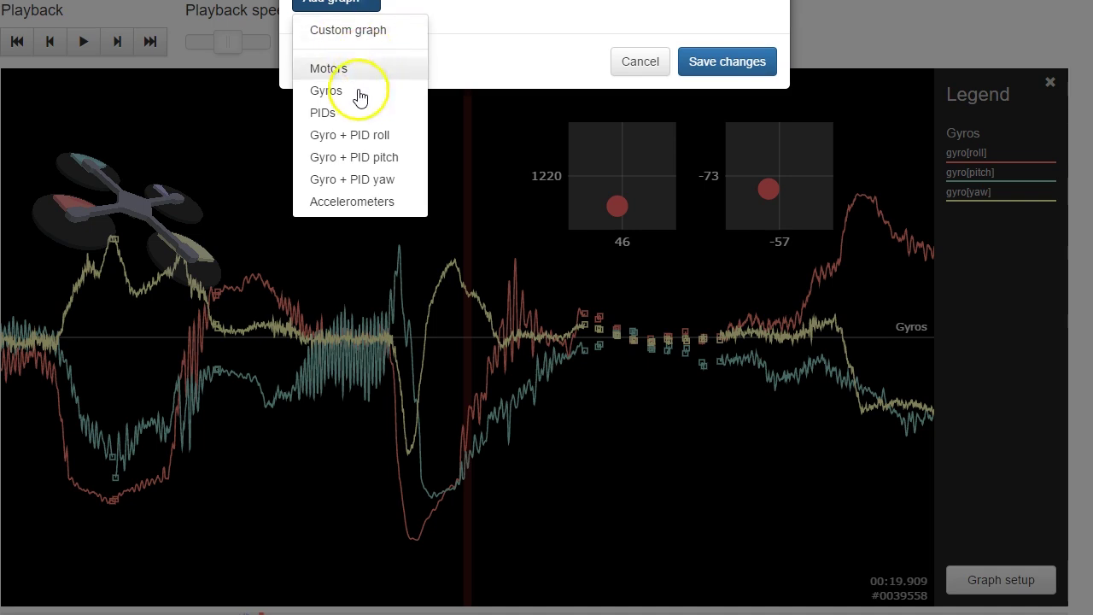
{"action": "left_click", "coordinate": [354, 137]}
{"action": "left_click", "coordinate": [727, 302]}
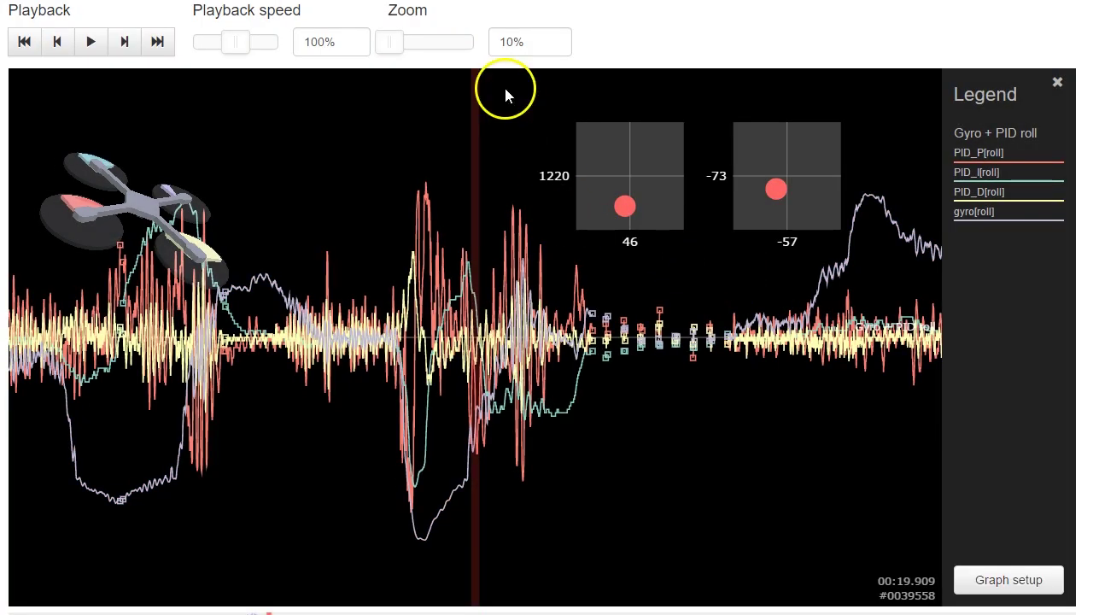
Restore the zoom to 100% and examine the roll PID and gyro traces from about 6 to 13 seconds.
{"action": "left_click_drag", "start_coordinate": [383, 43], "coordinate": [432, 46]}
{"action": "mouse_move", "coordinate": [268, 612]}
{"action": "left_mouse_down"}
{"action": "mouse_move", "coordinate": [10, 613]}
{"action": "mouse_move", "coordinate": [96, 612]}
{"action": "left_mouse_up"}
{"action": "scroll", "coordinate": [475, 341], "scroll_direction": "up", "scroll_amount": 2}
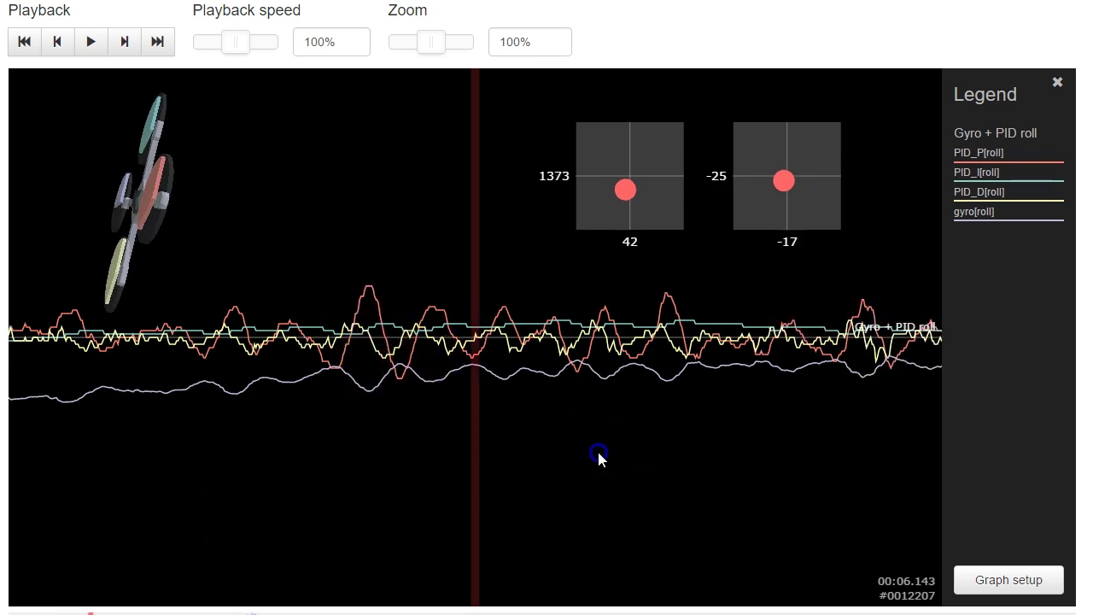
{"action": "left_click_drag", "start_coordinate": [597, 456], "coordinate": [0, 498]}
{"action": "left_click_drag", "start_coordinate": [666, 495], "coordinate": [209, 397]}
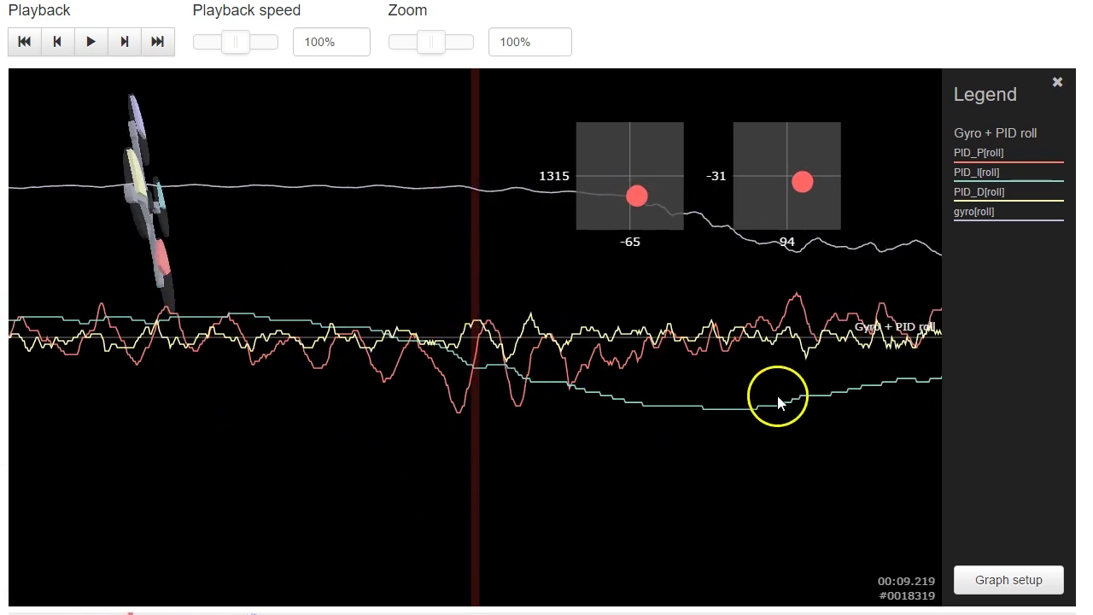
{"action": "left_click_drag", "start_coordinate": [774, 399], "coordinate": [289, 453]}
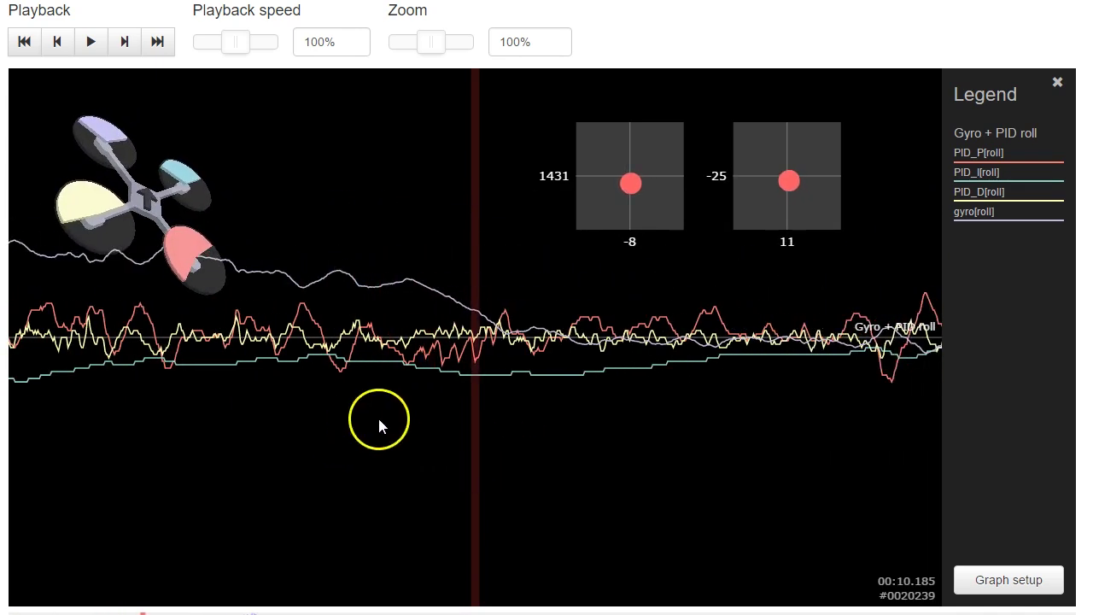
{"action": "left_click_drag", "start_coordinate": [662, 429], "coordinate": [0, 402]}
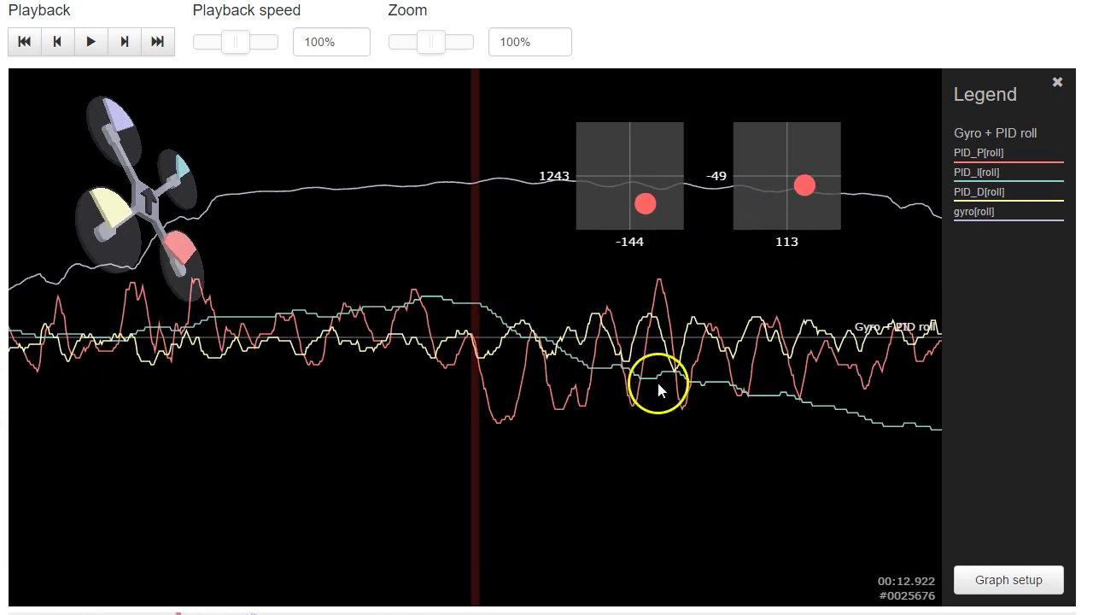
{"action": "left_click_drag", "start_coordinate": [746, 418], "coordinate": [707, 412]}
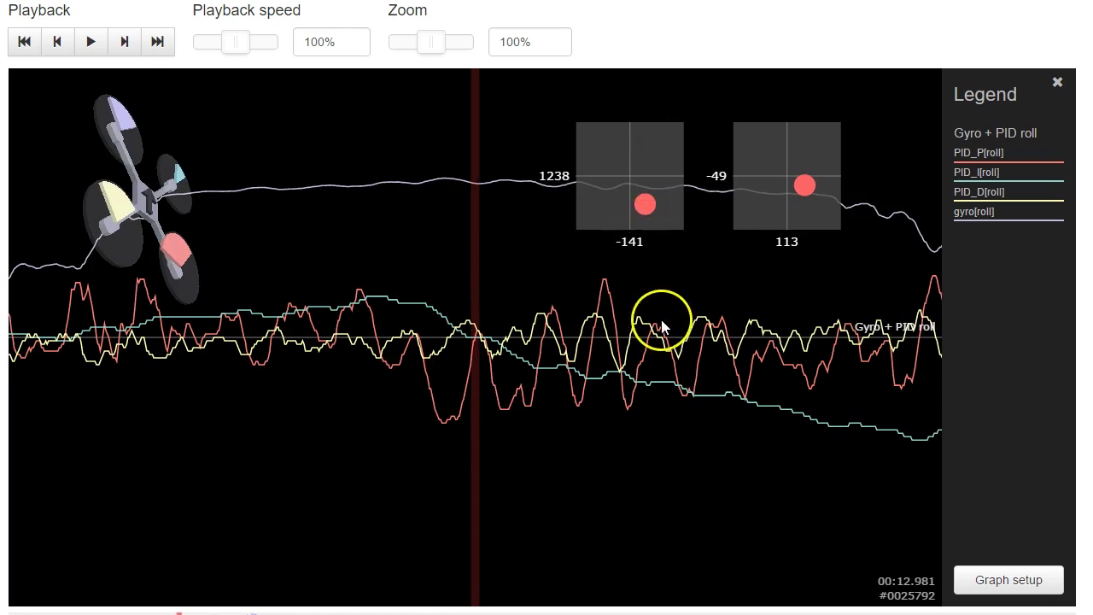
{"action": "left_click_drag", "start_coordinate": [658, 329], "coordinate": [854, 371]}
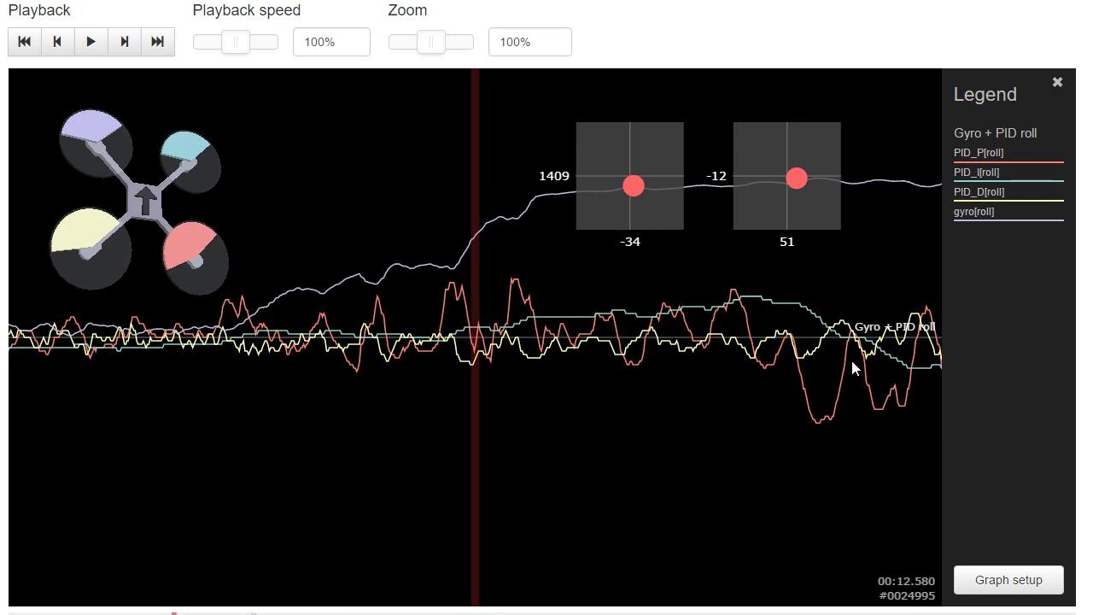
{"action": "left_click_drag", "start_coordinate": [674, 435], "coordinate": [529, 460]}
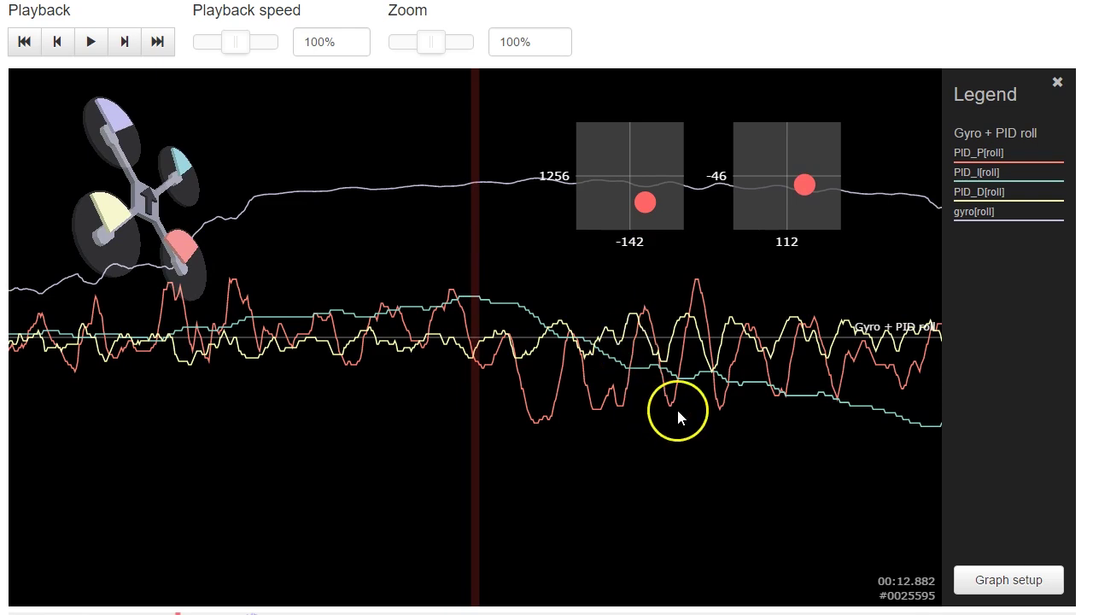
Examine the roll P, I, D and gyro traces for oscillations from about 13 to 25 seconds of the log.
{"action": "left_click_drag", "start_coordinate": [677, 416], "coordinate": [649, 410]}
{"action": "left_click_drag", "start_coordinate": [723, 390], "coordinate": [273, 400]}
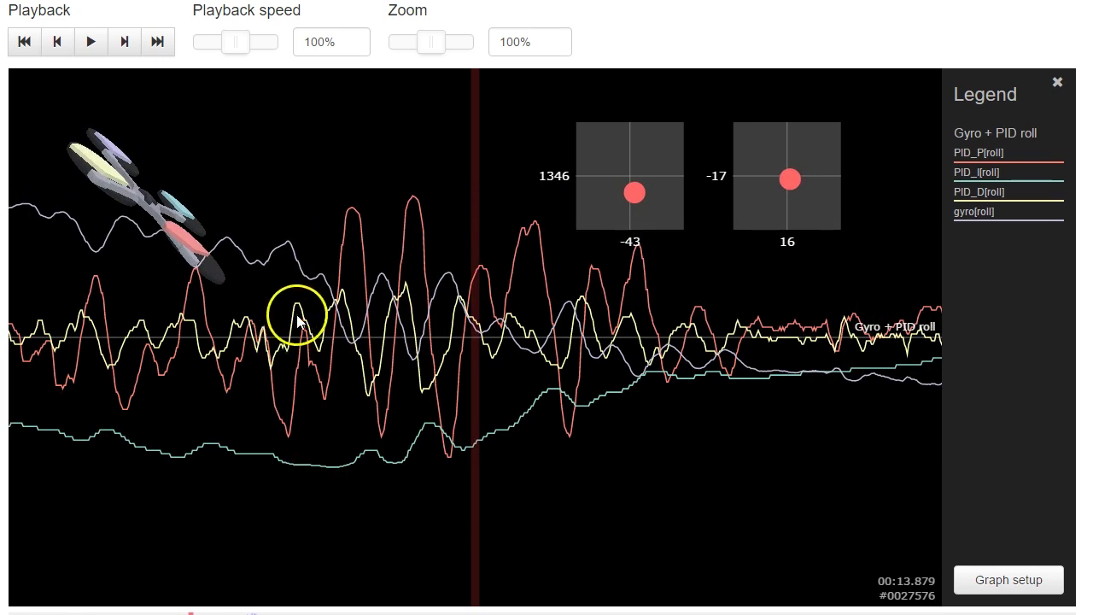
{"action": "left_click_drag", "start_coordinate": [690, 427], "coordinate": [1, 418]}
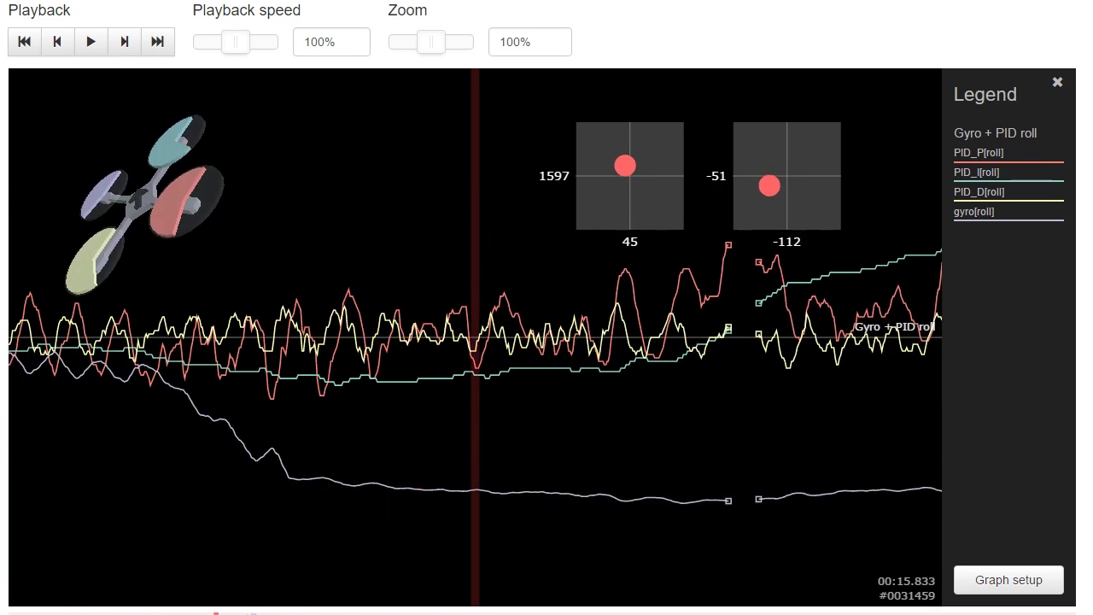
{"action": "left_click_drag", "start_coordinate": [790, 410], "coordinate": [502, 521]}
{"action": "left_click_drag", "start_coordinate": [620, 479], "coordinate": [0, 472]}
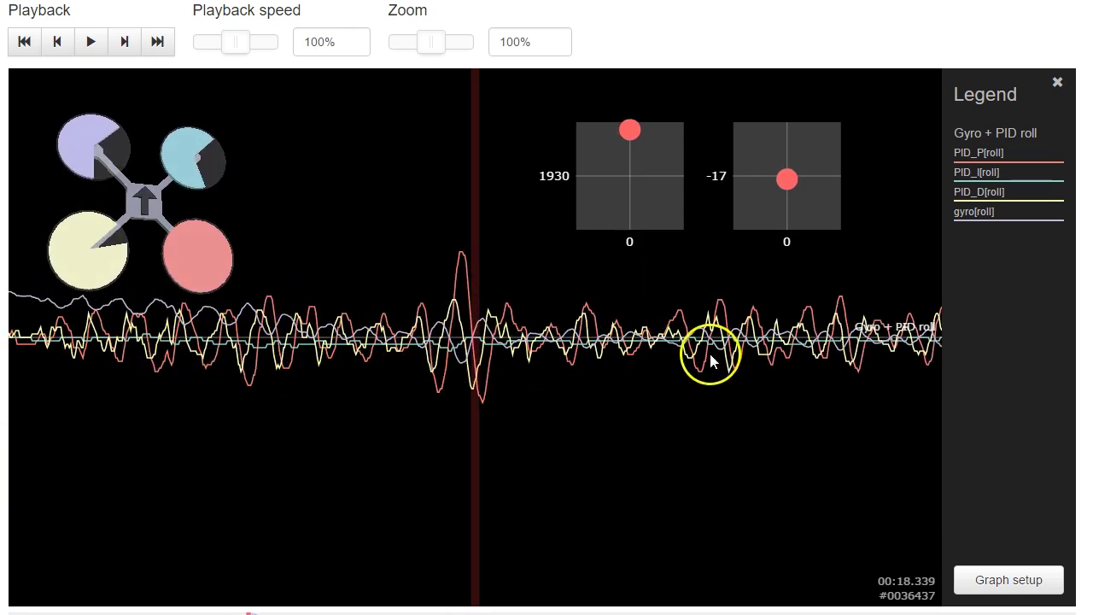
{"action": "left_click_drag", "start_coordinate": [760, 374], "coordinate": [126, 384]}
{"action": "left_click_drag", "start_coordinate": [583, 408], "coordinate": [218, 397]}
{"action": "left_click_drag", "start_coordinate": [399, 383], "coordinate": [532, 363]}
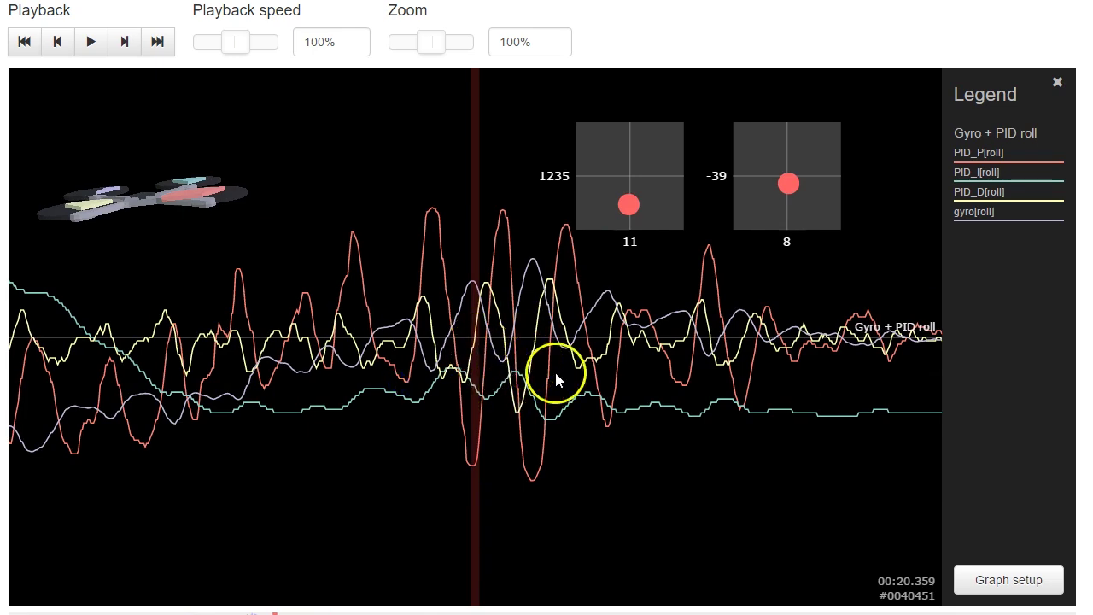
{"action": "left_click_drag", "start_coordinate": [662, 424], "coordinate": [13, 393]}
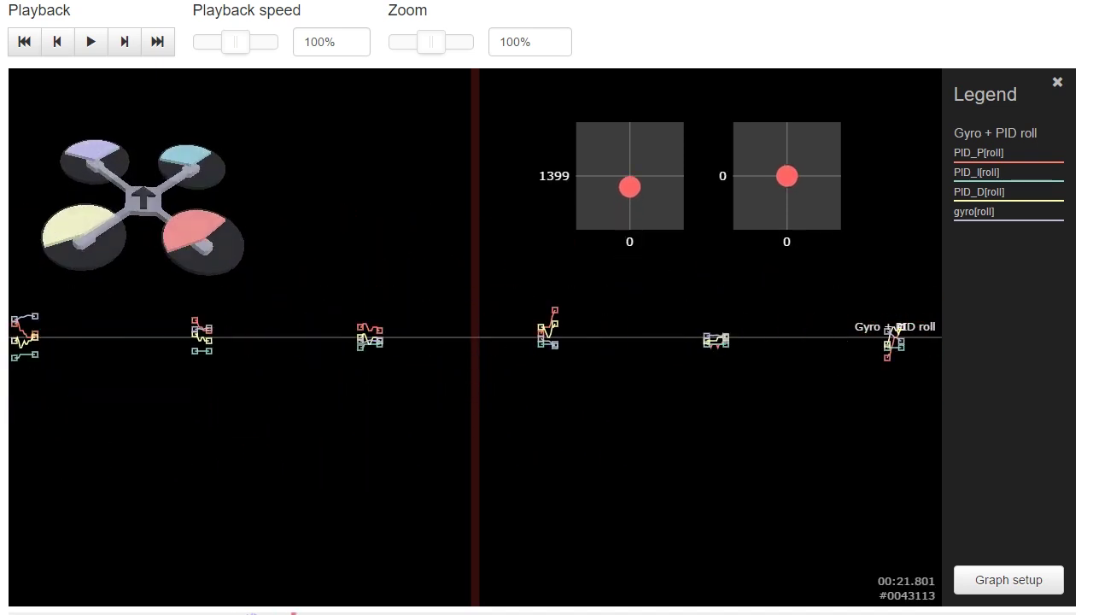
{"action": "left_click_drag", "start_coordinate": [929, 437], "coordinate": [130, 424]}
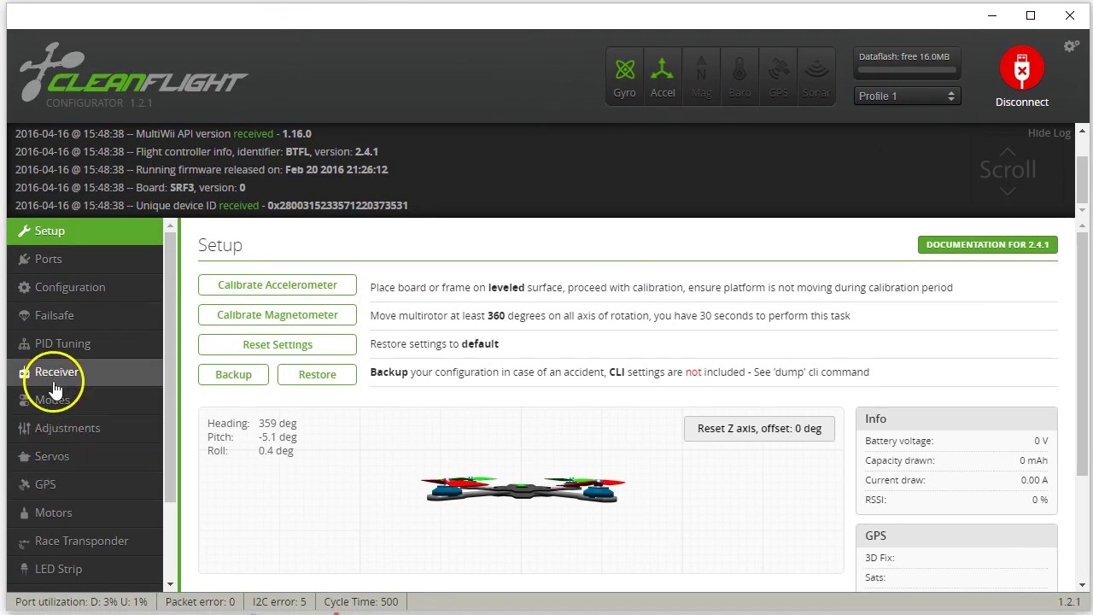
Switch to Cleanflight Configurator and open the PID Tuning settings.
{"action": "left_click", "coordinate": [72, 342]}
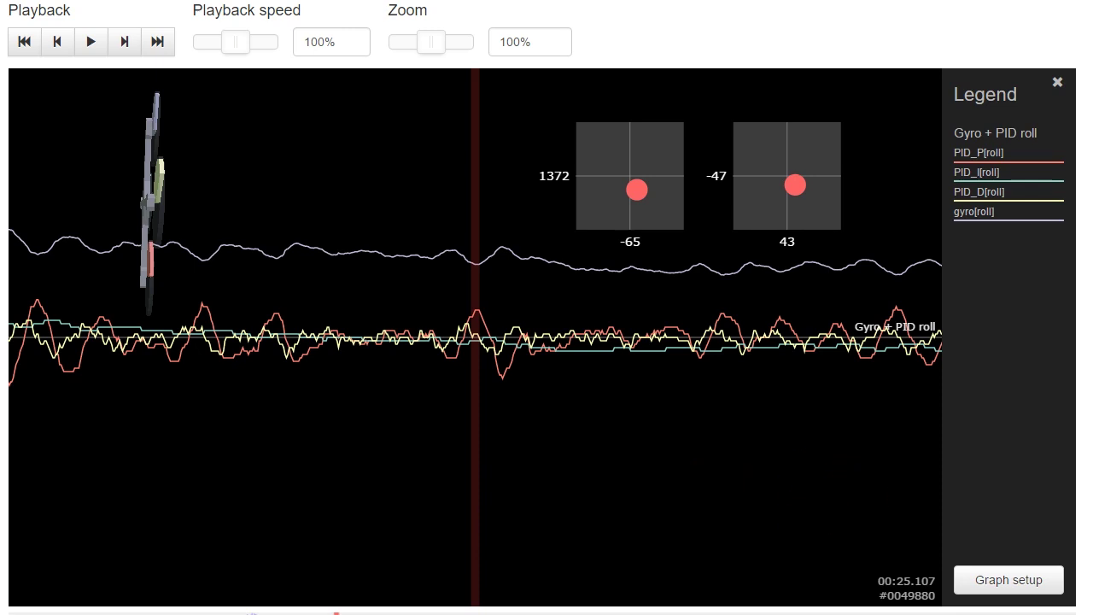
Switch back to Blackbox Explorer and examine the roll PID and gyro traces from about 25 to 37 seconds.
{"action": "left_click", "coordinate": [983, 577]}
{"action": "left_click", "coordinate": [673, 359]}
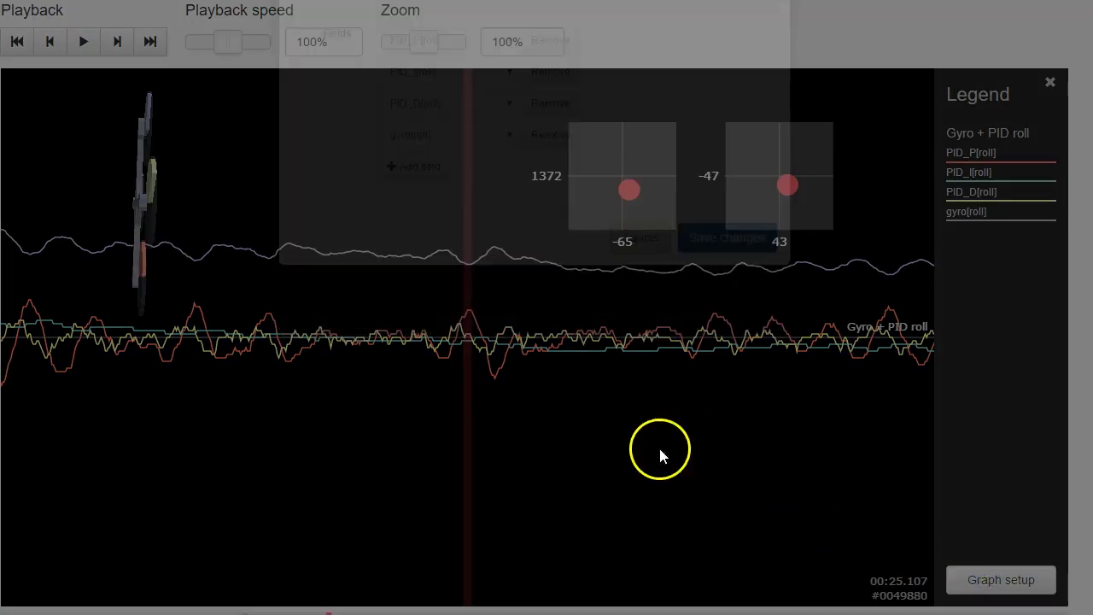
{"action": "left_click_drag", "start_coordinate": [623, 469], "coordinate": [203, 469]}
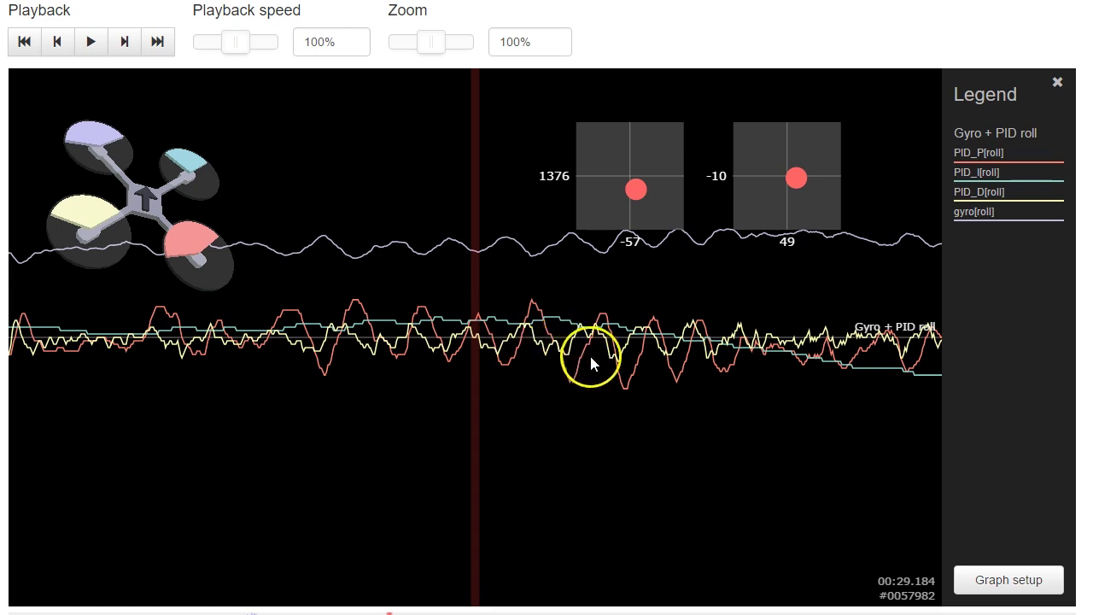
{"action": "left_click", "coordinate": [678, 414]}
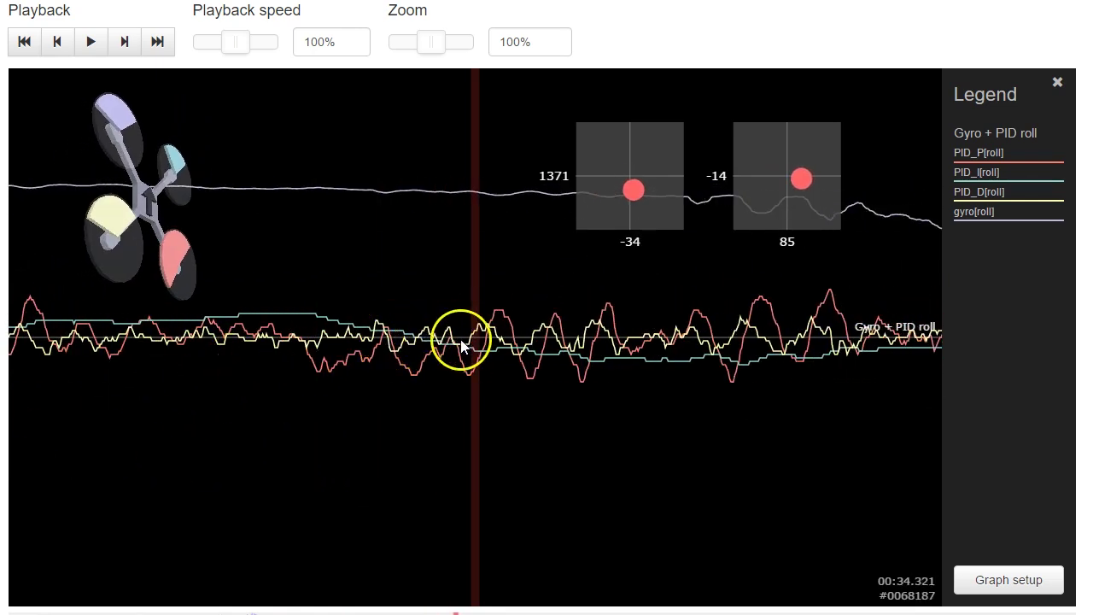
{"action": "left_click_drag", "start_coordinate": [760, 392], "coordinate": [366, 441]}
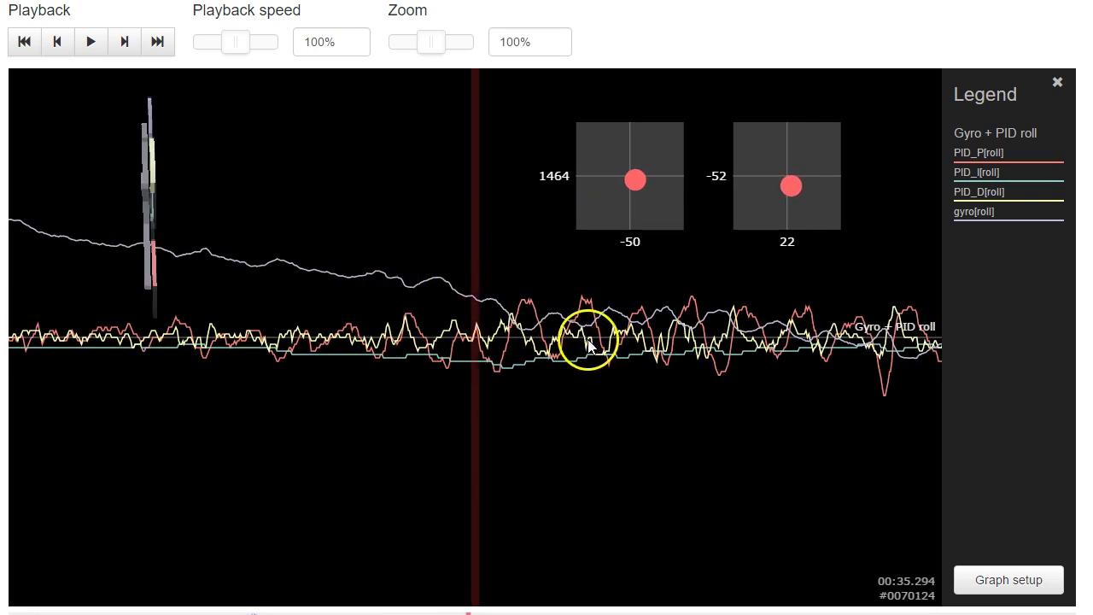
{"action": "left_click_drag", "start_coordinate": [585, 385], "coordinate": [304, 437]}
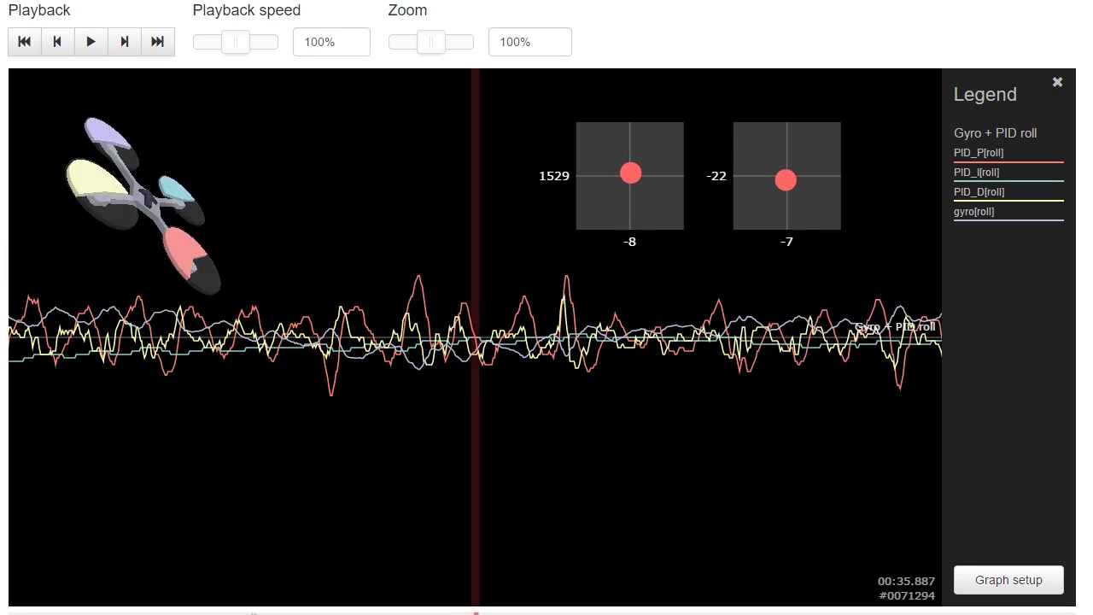
{"action": "left_click_drag", "start_coordinate": [603, 522], "coordinate": [176, 503]}
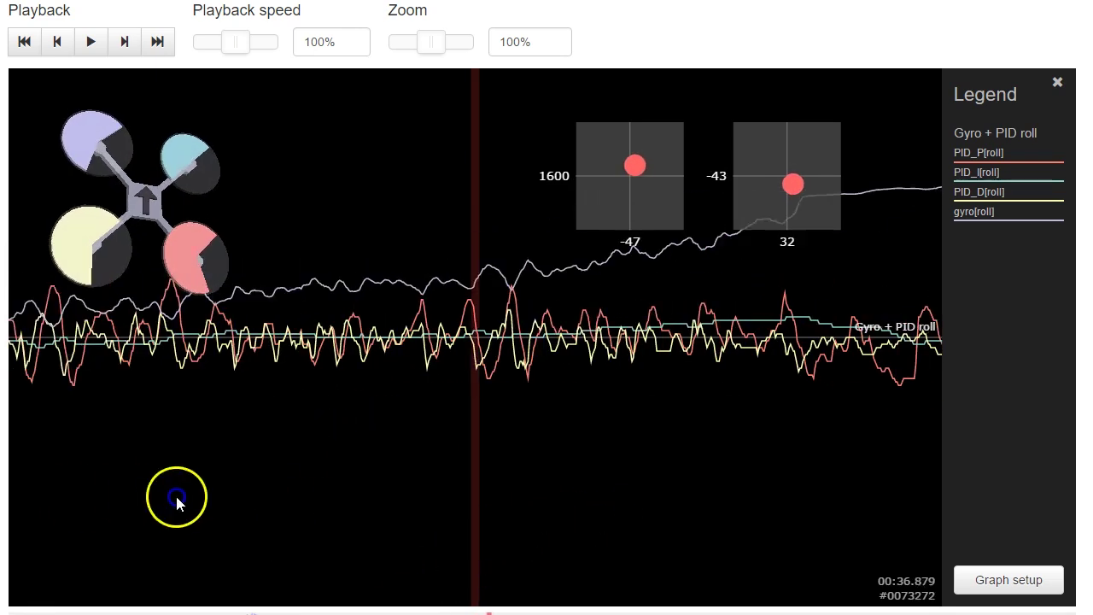
{"action": "left_click_drag", "start_coordinate": [249, 503], "coordinate": [473, 468]}
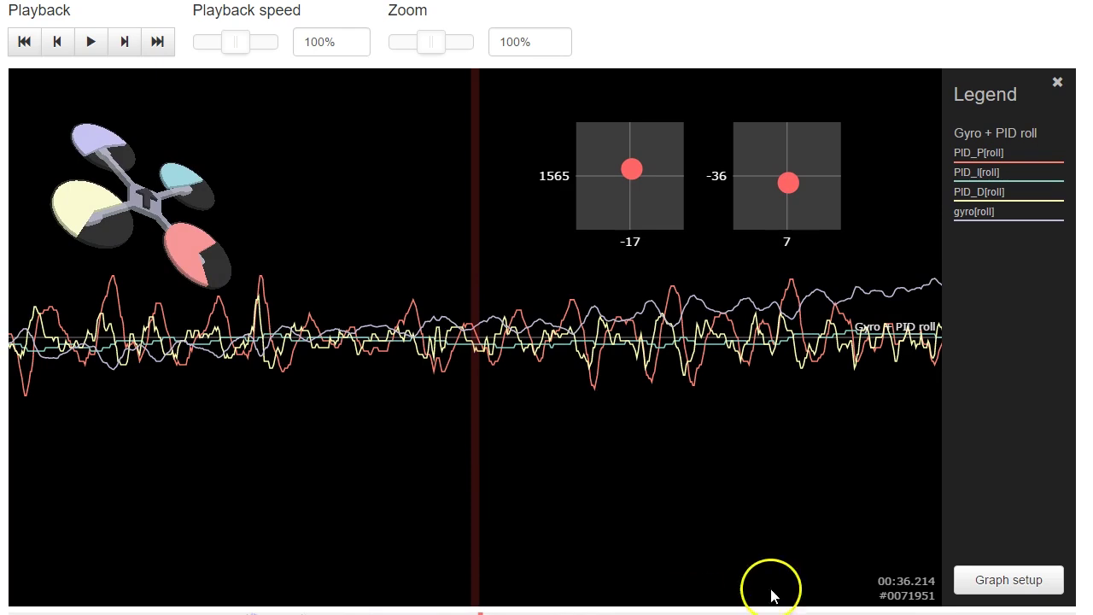
Remove all roll fields from the graph setup, add the Gyro + PID pitch preset, and save the changes.
{"action": "left_click", "coordinate": [1016, 574]}
{"action": "left_click", "coordinate": [564, 107]}
{"action": "left_click", "coordinate": [564, 107]}
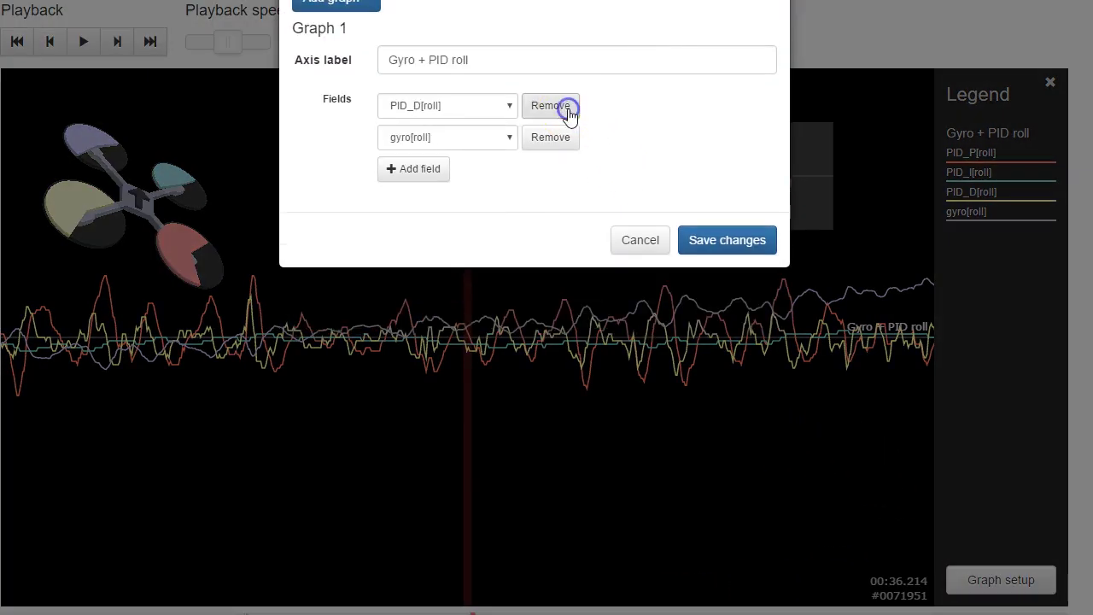
{"action": "left_click", "coordinate": [569, 114]}
{"action": "left_click", "coordinate": [366, 8]}
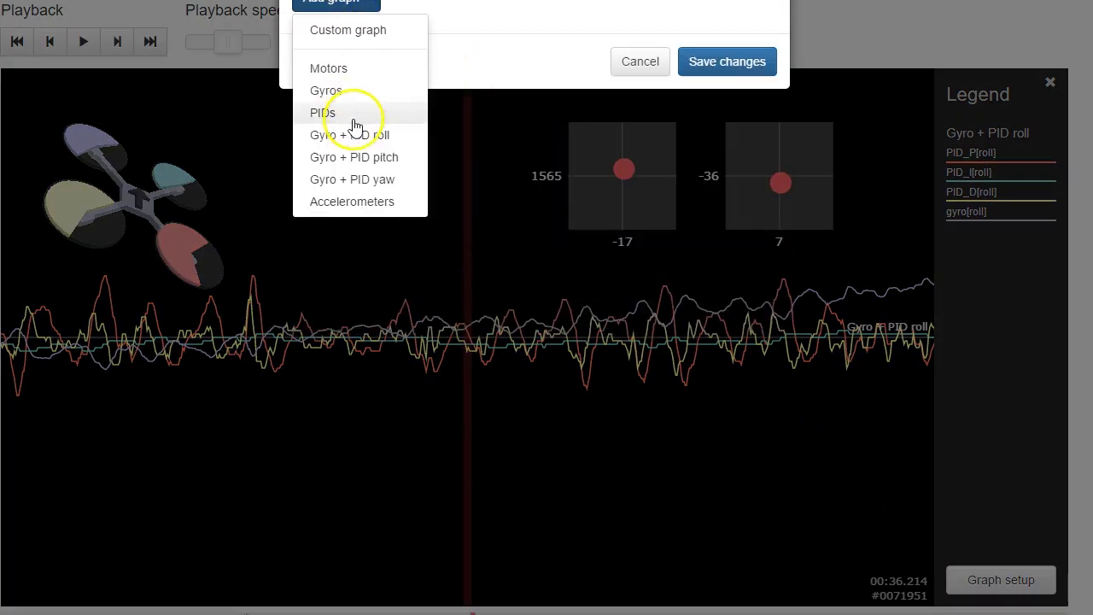
{"action": "left_click", "coordinate": [353, 157]}
{"action": "left_click", "coordinate": [752, 309]}
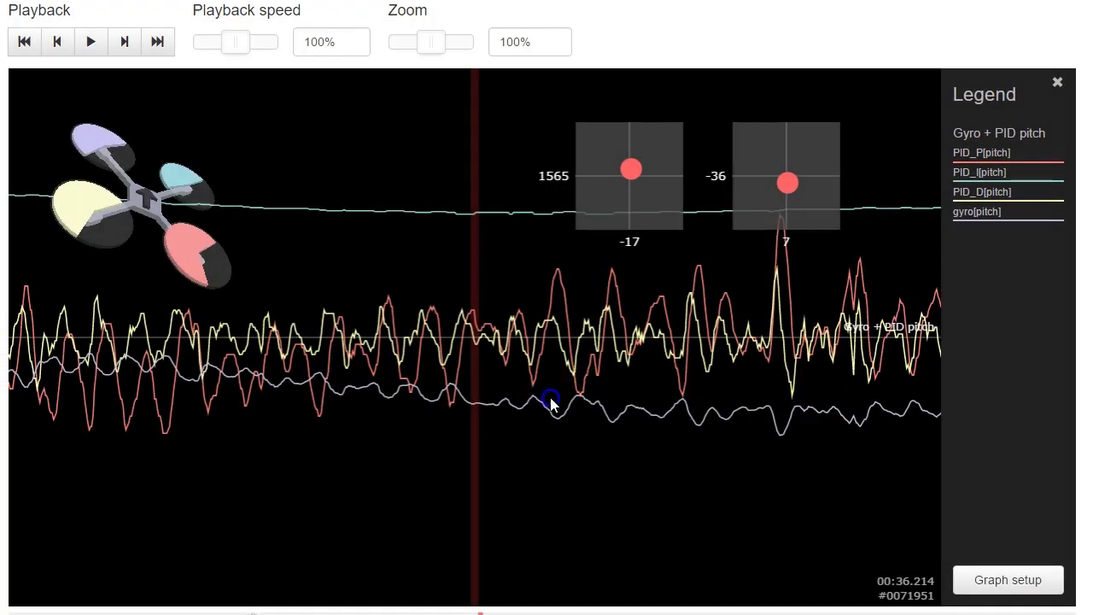
Examine the pitch P, D and gyro traces for oscillations, mainly from about 47 to 51 seconds of the log.
{"action": "mouse_move", "coordinate": [551, 403]}
{"action": "left_mouse_down"}
{"action": "mouse_move", "coordinate": [761, 385]}
{"action": "mouse_move", "coordinate": [825, 402]}
{"action": "left_mouse_up"}
{"action": "left_click", "coordinate": [633, 612]}
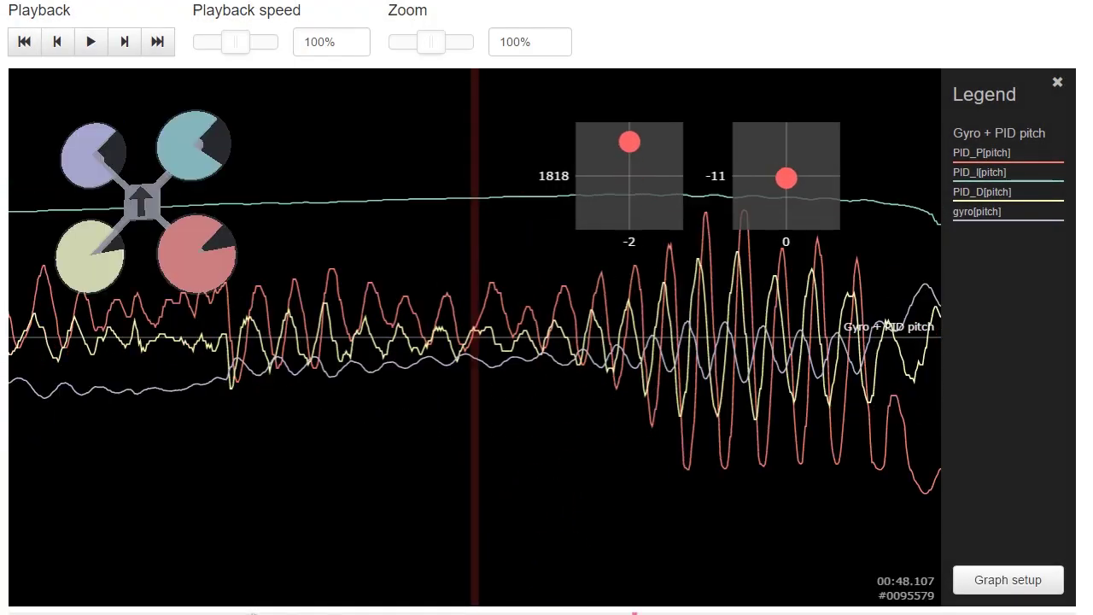
{"action": "mouse_move", "coordinate": [755, 551]}
{"action": "left_mouse_down"}
{"action": "mouse_move", "coordinate": [539, 528]}
{"action": "mouse_move", "coordinate": [1092, 499]}
{"action": "left_mouse_up"}
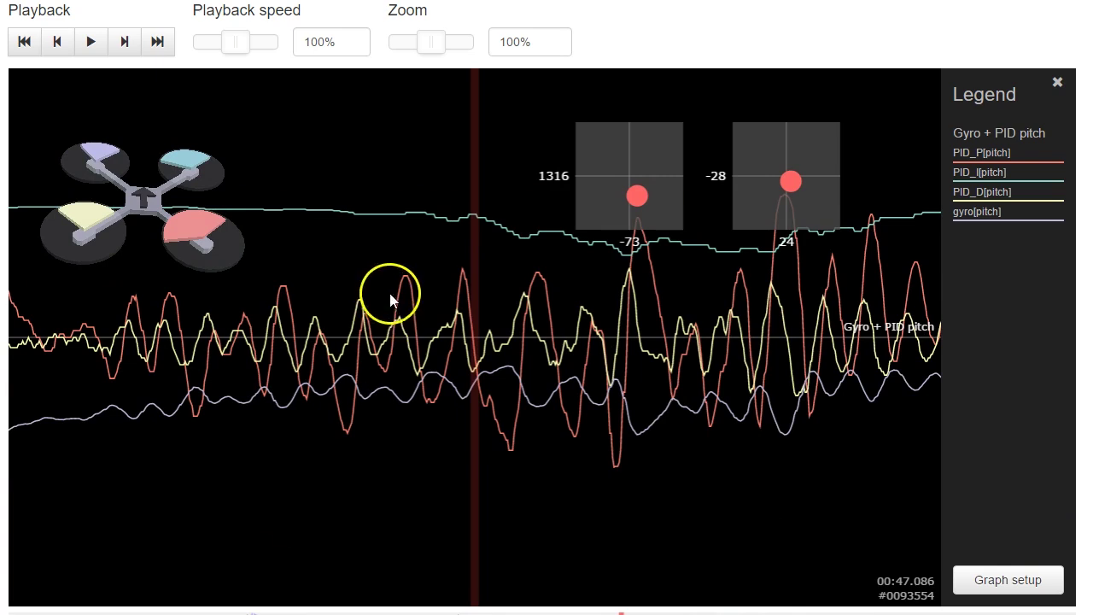
{"action": "left_click_drag", "start_coordinate": [725, 361], "coordinate": [119, 379]}
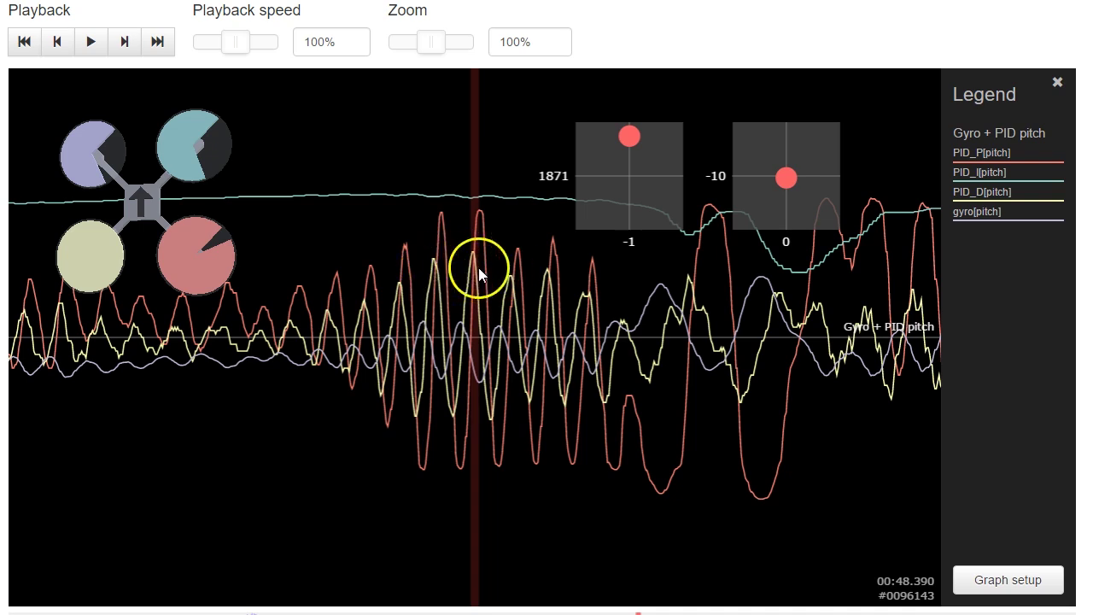
{"action": "left_click_drag", "start_coordinate": [545, 351], "coordinate": [0, 360]}
{"action": "left_click_drag", "start_coordinate": [669, 424], "coordinate": [302, 422]}
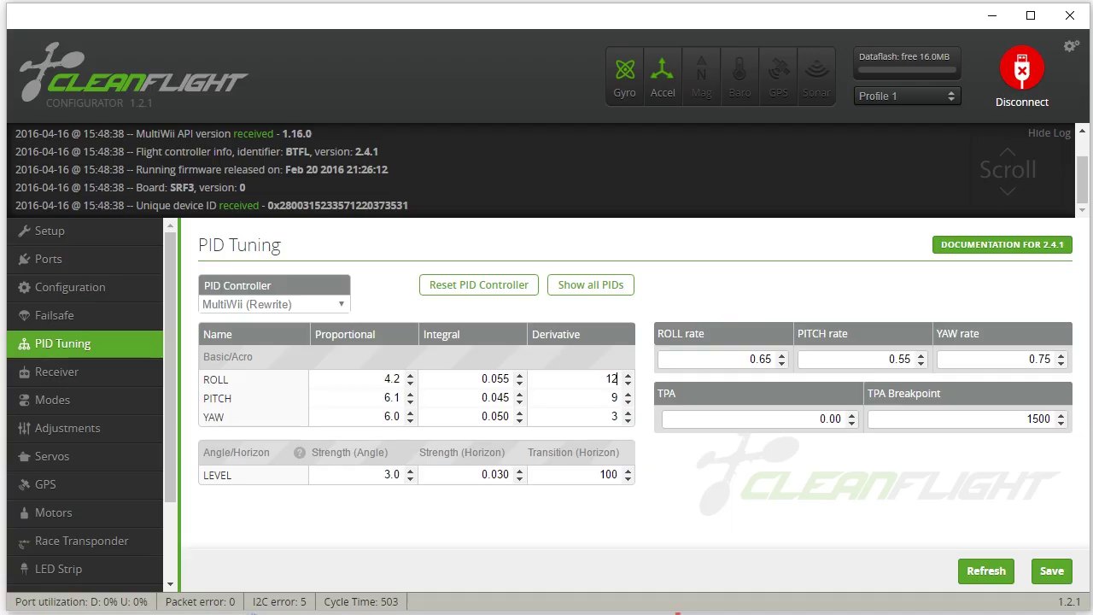
Switch to Cleanflight Configurator and set the PITCH derivative to 15.
{"action": "left_click_drag", "start_coordinate": [586, 396], "coordinate": [655, 401]}
{"action": "type", "text": "15"}
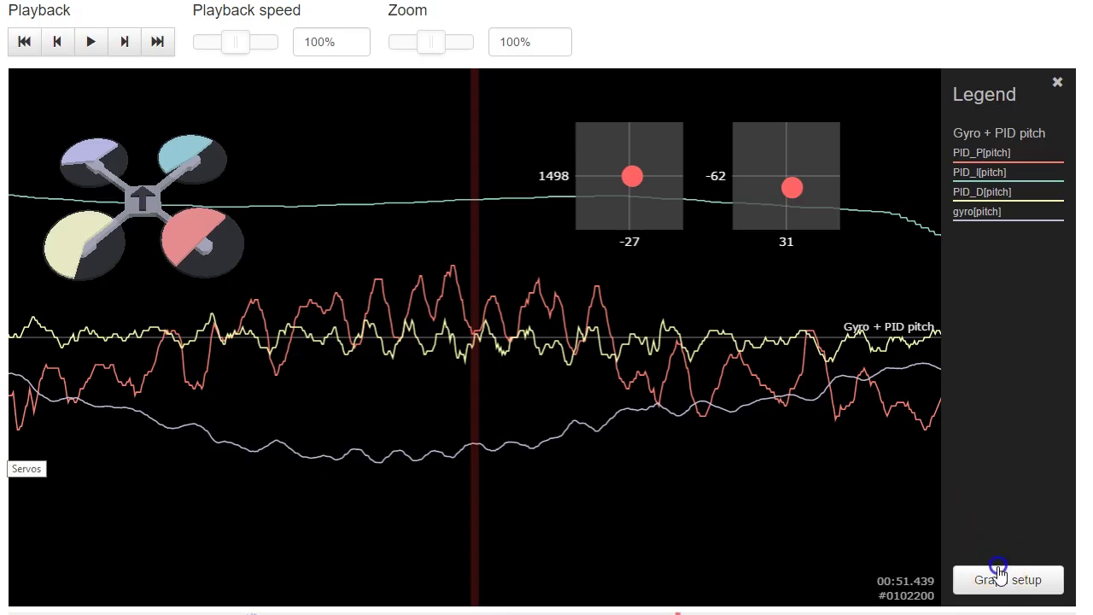
Remove all pitch fields from the graph setup, add the Gyro + PID yaw preset, and save the changes.
{"action": "left_click", "coordinate": [993, 573]}
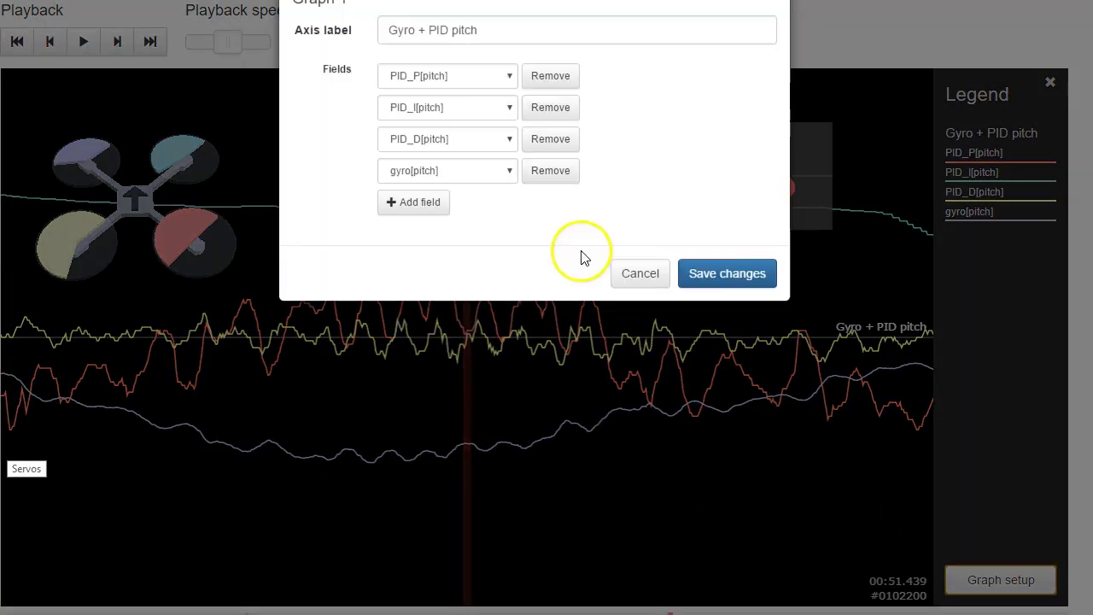
{"action": "left_click", "coordinate": [539, 109]}
{"action": "left_click", "coordinate": [539, 109]}
{"action": "left_click", "coordinate": [539, 110]}
{"action": "left_click", "coordinate": [538, 110]}
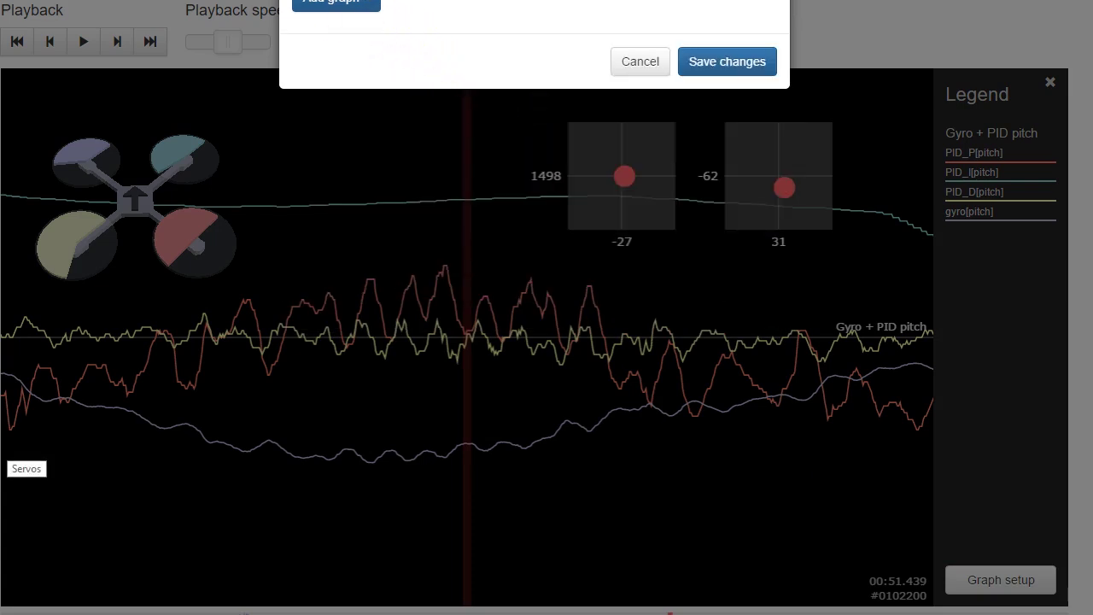
{"action": "left_click", "coordinate": [333, 3]}
{"action": "left_click", "coordinate": [354, 181]}
{"action": "left_click", "coordinate": [743, 307]}
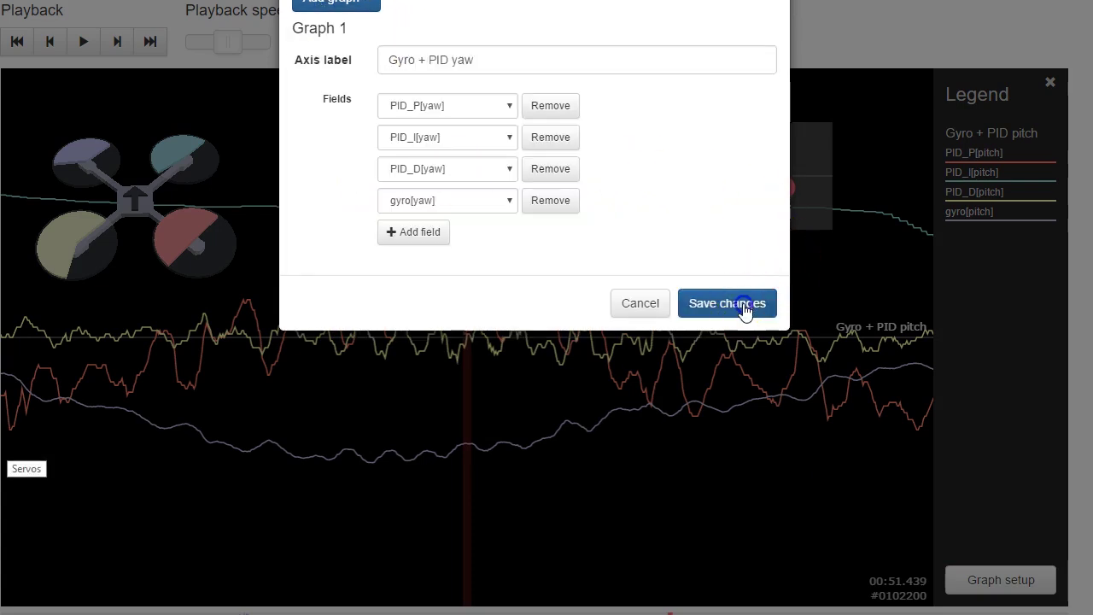
Examine the yaw PID and gyro traces from about 51 to 56 seconds of the log.
{"action": "left_click_drag", "start_coordinate": [378, 390], "coordinate": [1092, 409]}
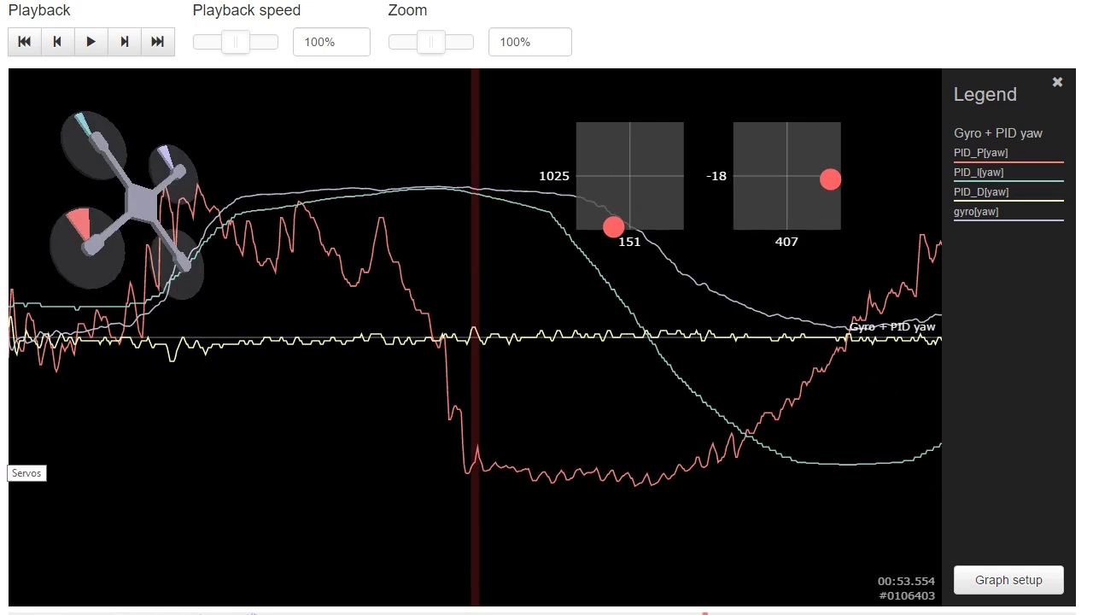
{"action": "left_click_drag", "start_coordinate": [434, 274], "coordinate": [127, 268]}
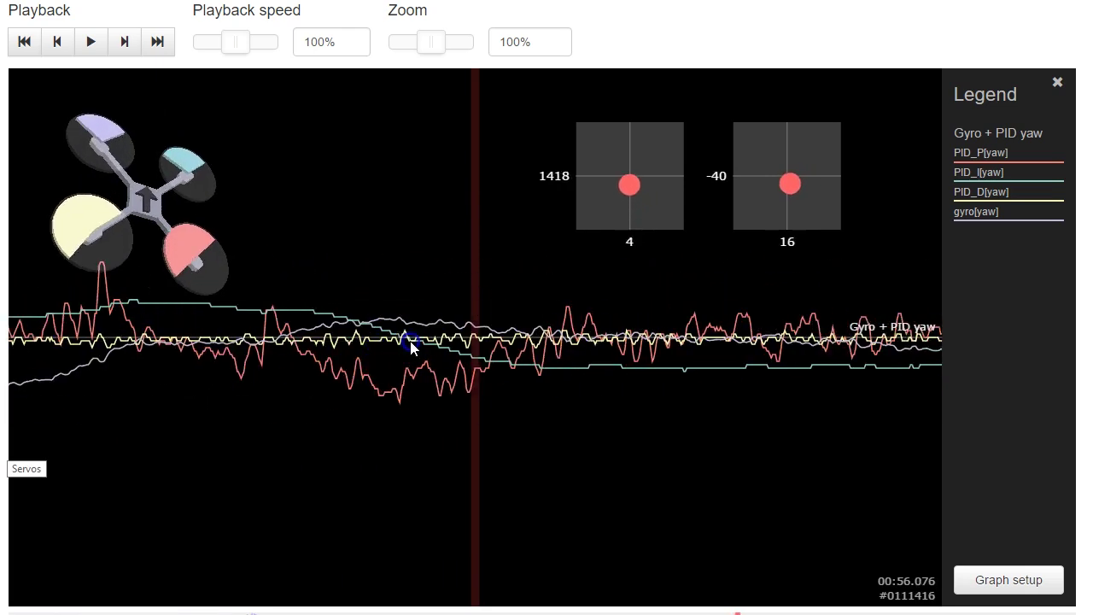
Switch to Cleanflight Configurator, set the YAW derivative to 6, and save the PID settings.
{"action": "left_click", "coordinate": [549, 493]}
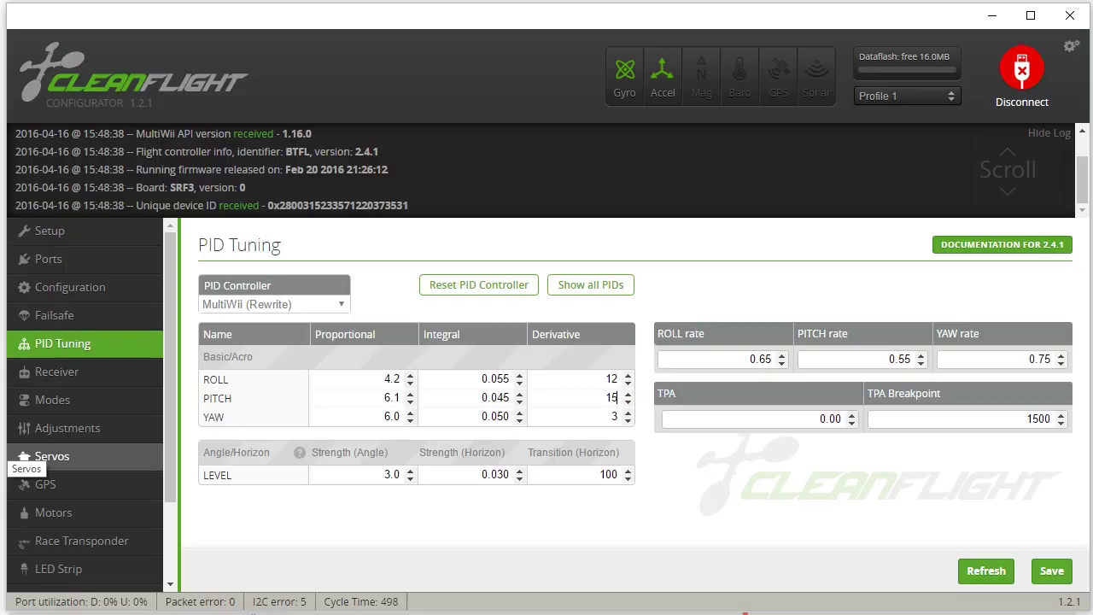
{"action": "left_click", "coordinate": [698, 528]}
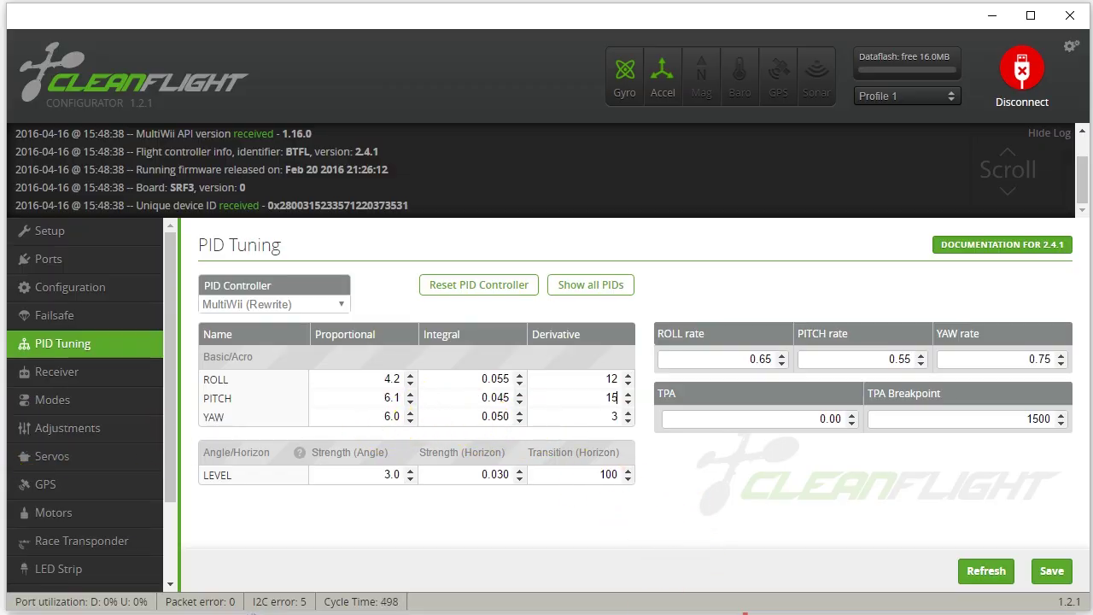
{"action": "left_click", "coordinate": [649, 446]}
{"action": "double_click", "coordinate": [590, 417]}
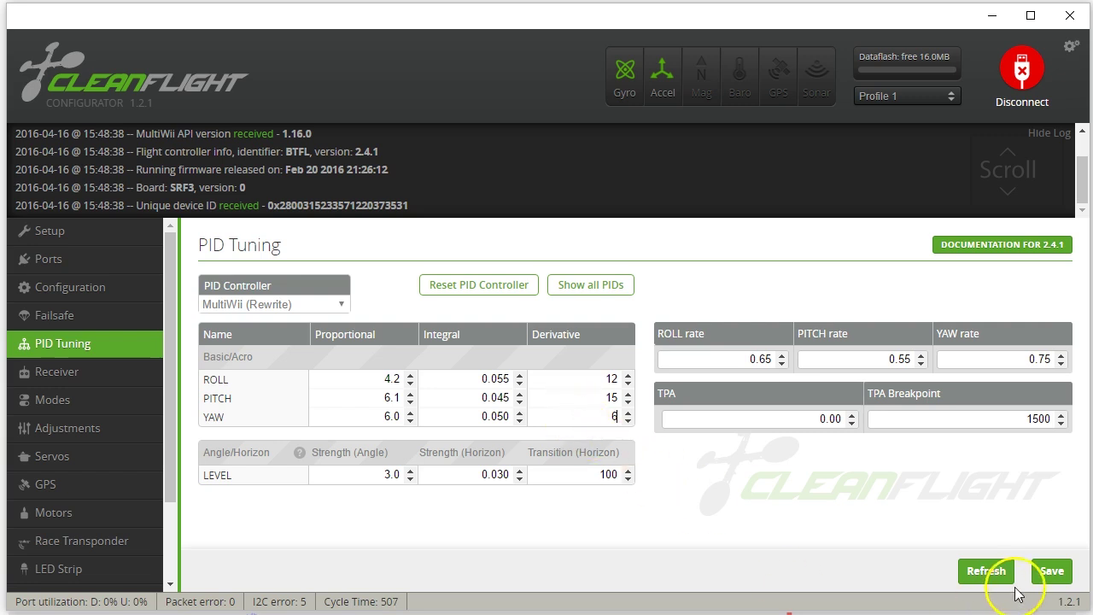
{"action": "left_click", "coordinate": [1050, 572]}
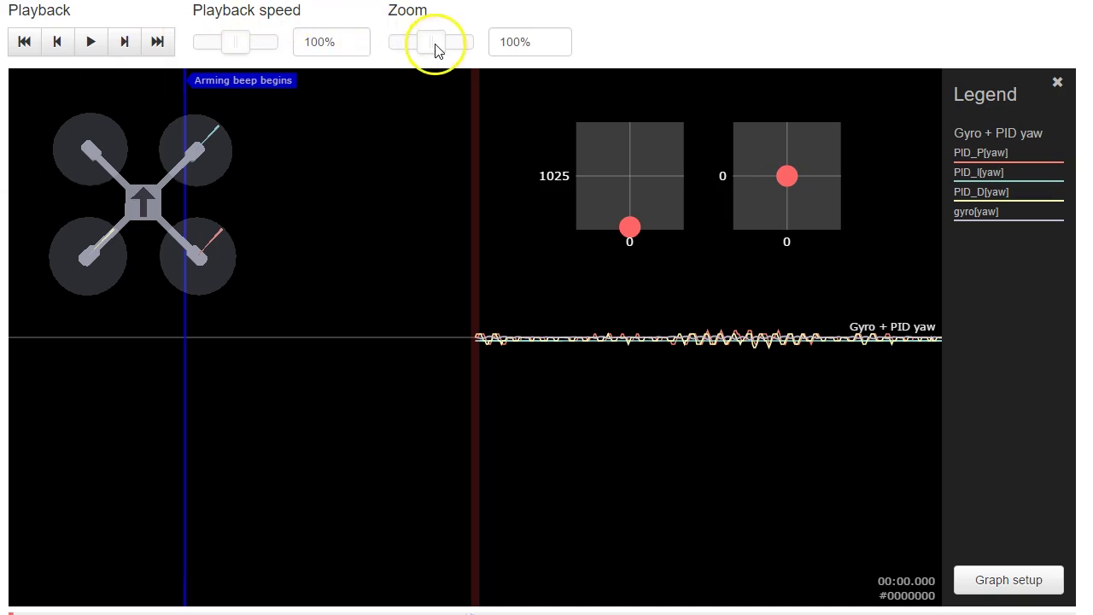
Set the graph zoom to 10% and replace the yaw fields with the Gyros preset in the graph setup.
{"action": "left_click_drag", "start_coordinate": [435, 42], "coordinate": [332, 110]}
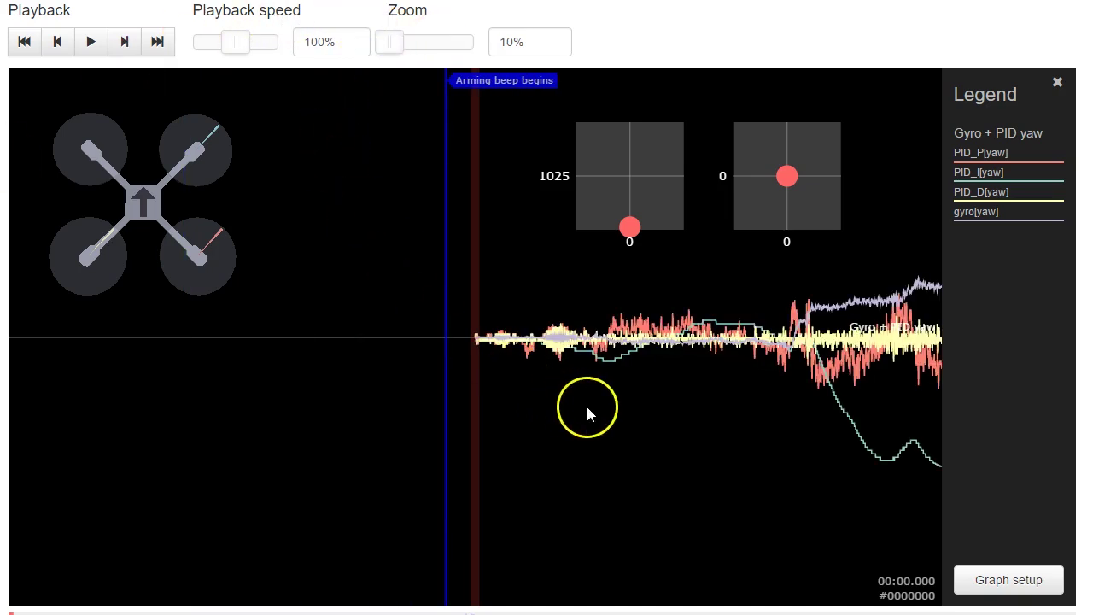
{"action": "left_click", "coordinate": [990, 579]}
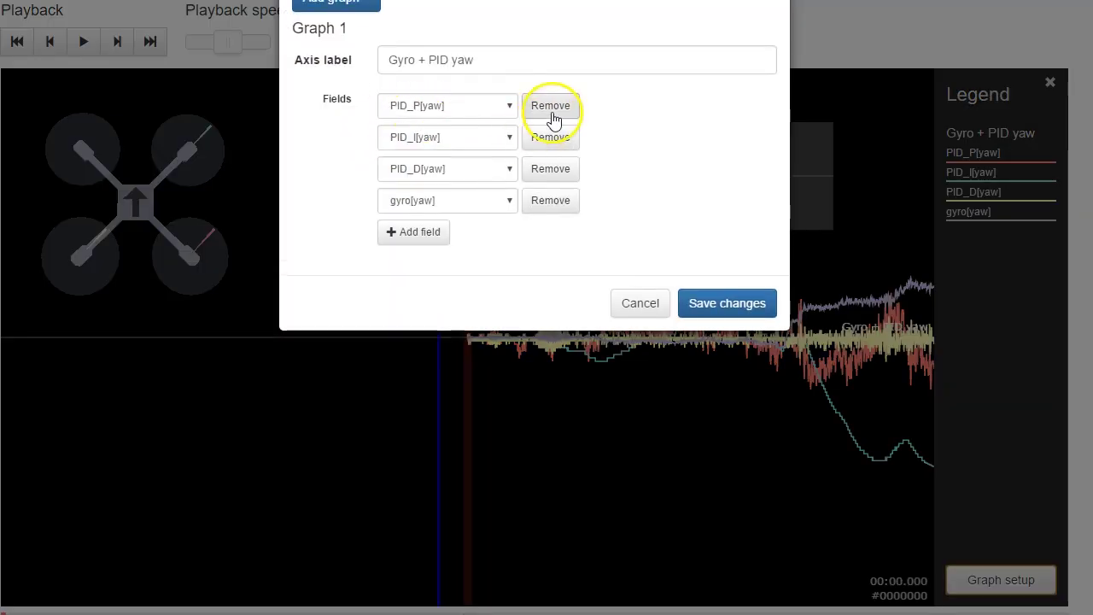
{"action": "left_click", "coordinate": [551, 106]}
{"action": "left_click", "coordinate": [551, 106]}
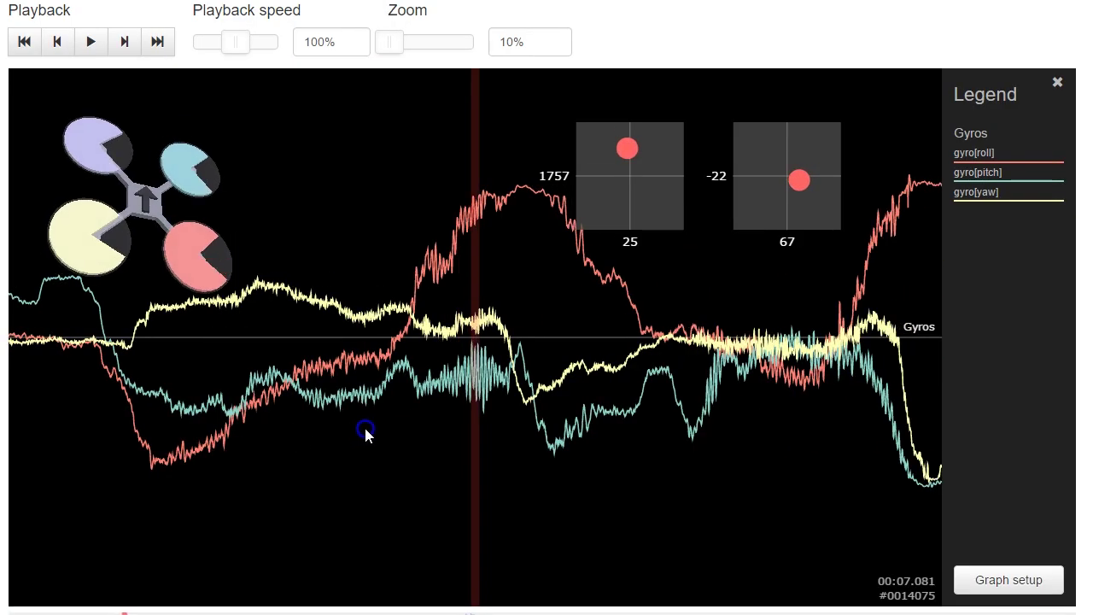
Examine the roll, pitch and yaw gyro oscillations around 7 seconds of the log, first at 10% and then at 100% zoom.
{"action": "left_click_drag", "start_coordinate": [345, 425], "coordinate": [340, 424]}
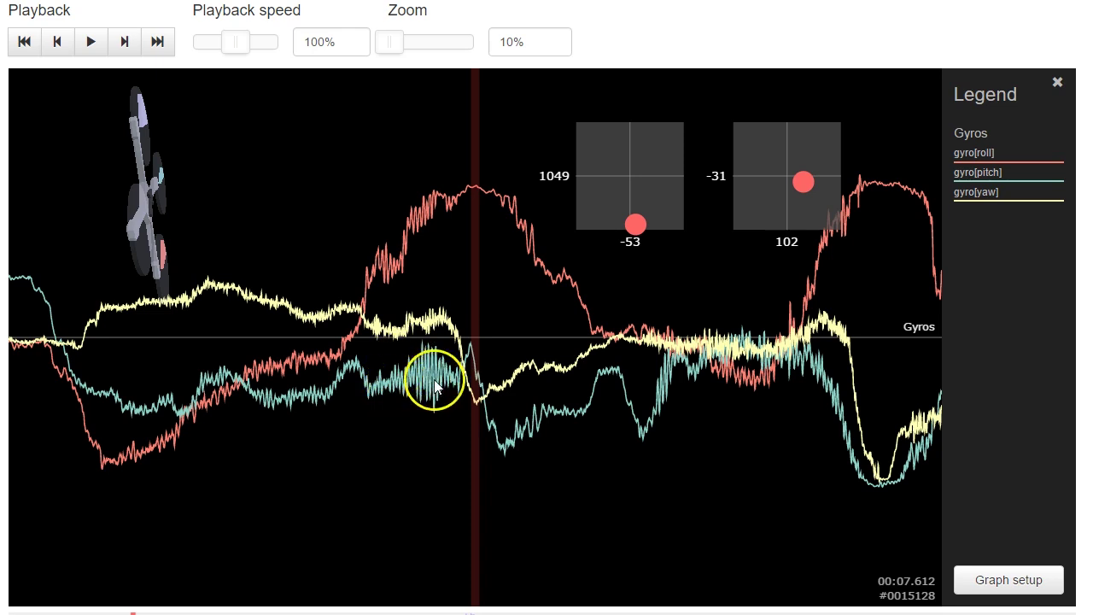
{"action": "left_click_drag", "start_coordinate": [422, 379], "coordinate": [433, 378]}
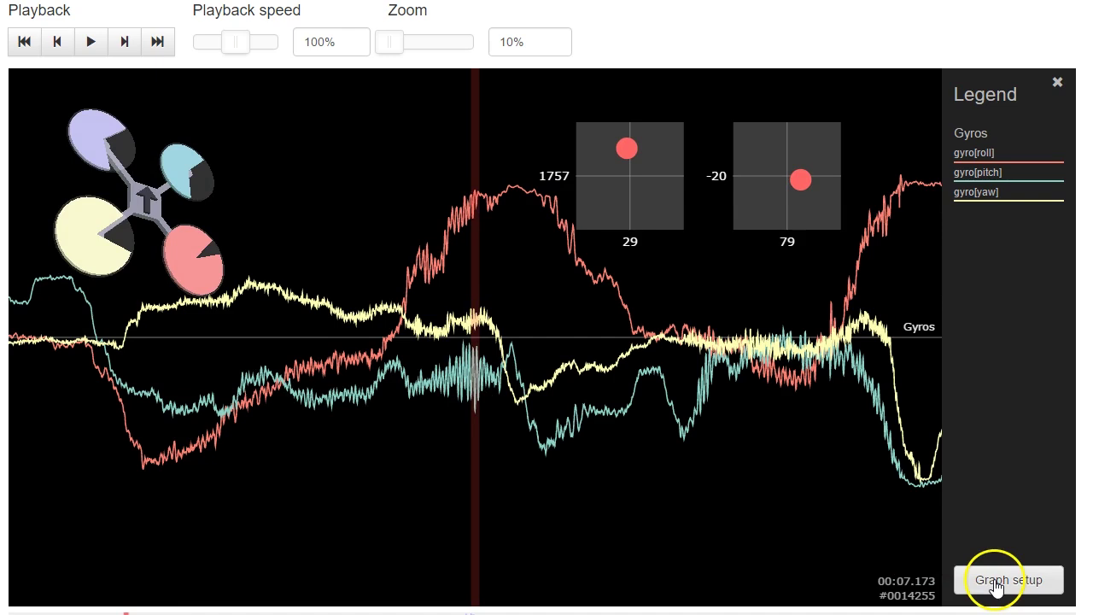
{"action": "left_click_drag", "start_coordinate": [394, 42], "coordinate": [430, 50]}
{"action": "left_click_drag", "start_coordinate": [386, 354], "coordinate": [403, 401]}
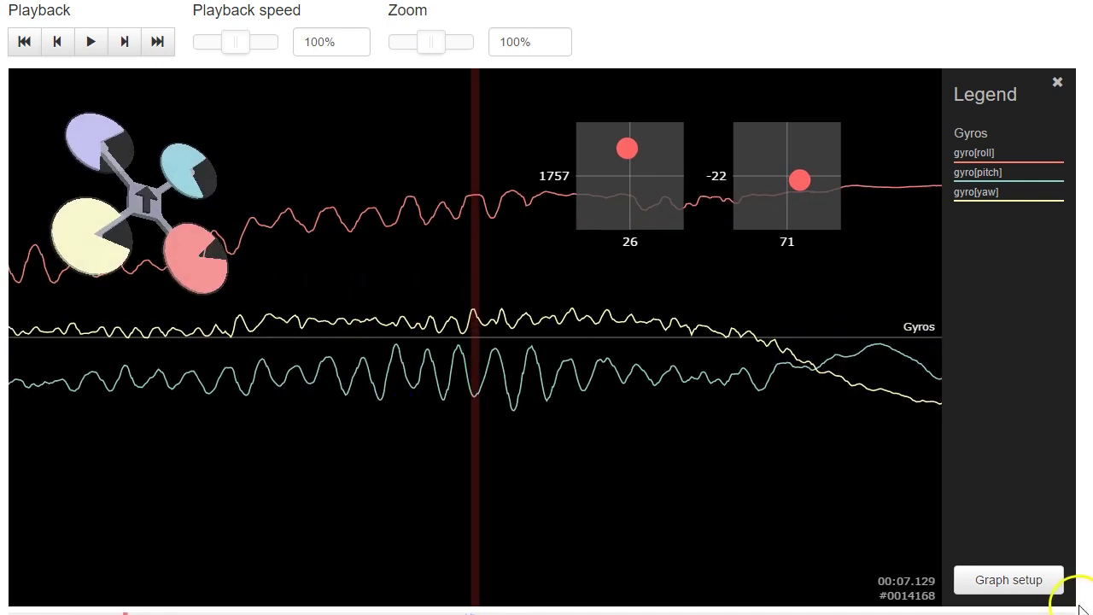
Replace the Gyros graph with the Gyro + PID pitch preset in the graph setup and save the changes.
{"action": "left_click", "coordinate": [1050, 584]}
{"action": "left_click", "coordinate": [563, 106]}
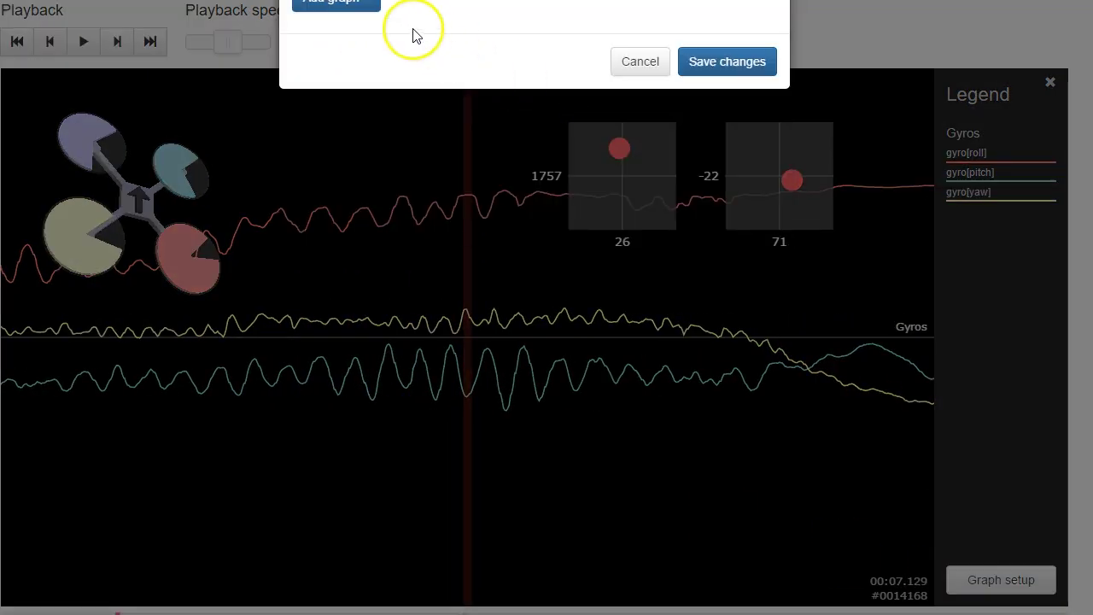
{"action": "left_click", "coordinate": [361, 6]}
{"action": "left_click", "coordinate": [341, 157]}
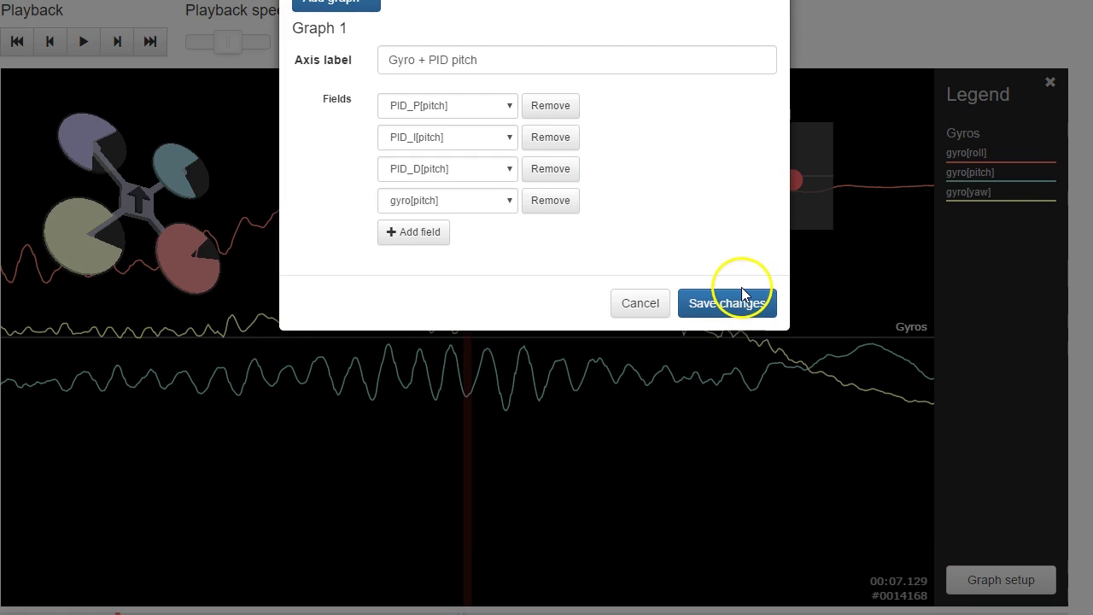
{"action": "left_click", "coordinate": [741, 292]}
Compare the pitch P, D and gyro oscillations around 7 seconds of the log.
{"action": "left_click_drag", "start_coordinate": [586, 412], "coordinate": [597, 417]}
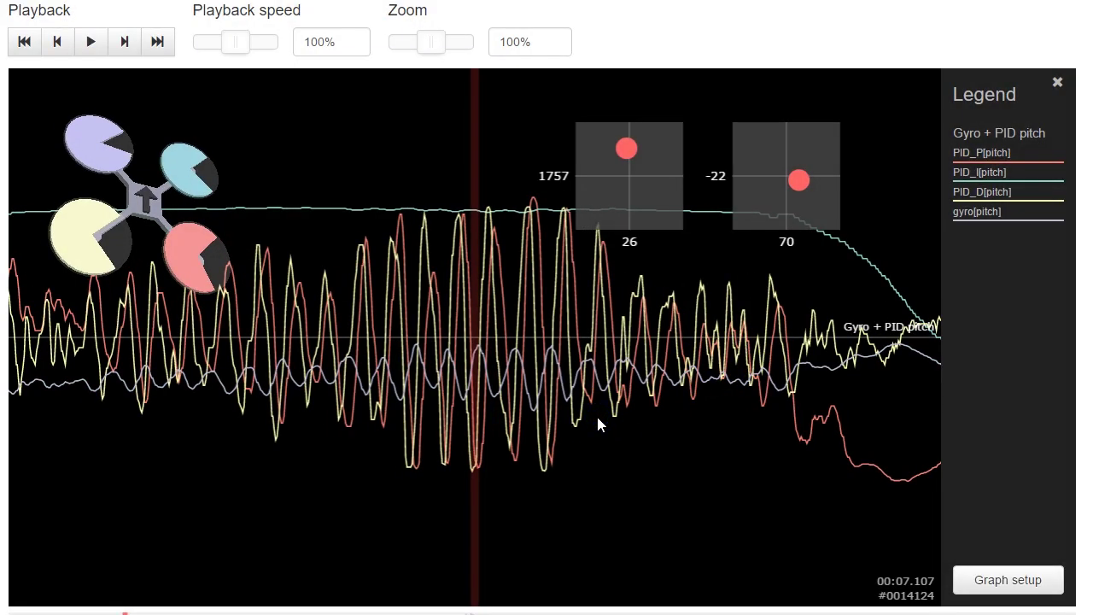
{"action": "left_click_drag", "start_coordinate": [390, 281], "coordinate": [419, 316]}
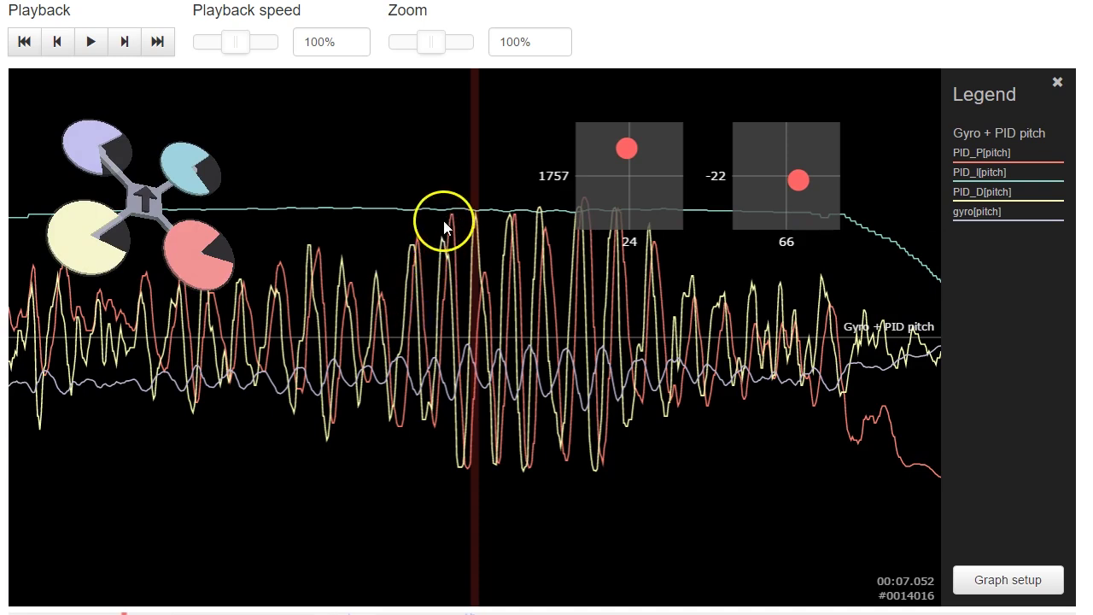
{"action": "left_click_drag", "start_coordinate": [374, 427], "coordinate": [283, 405]}
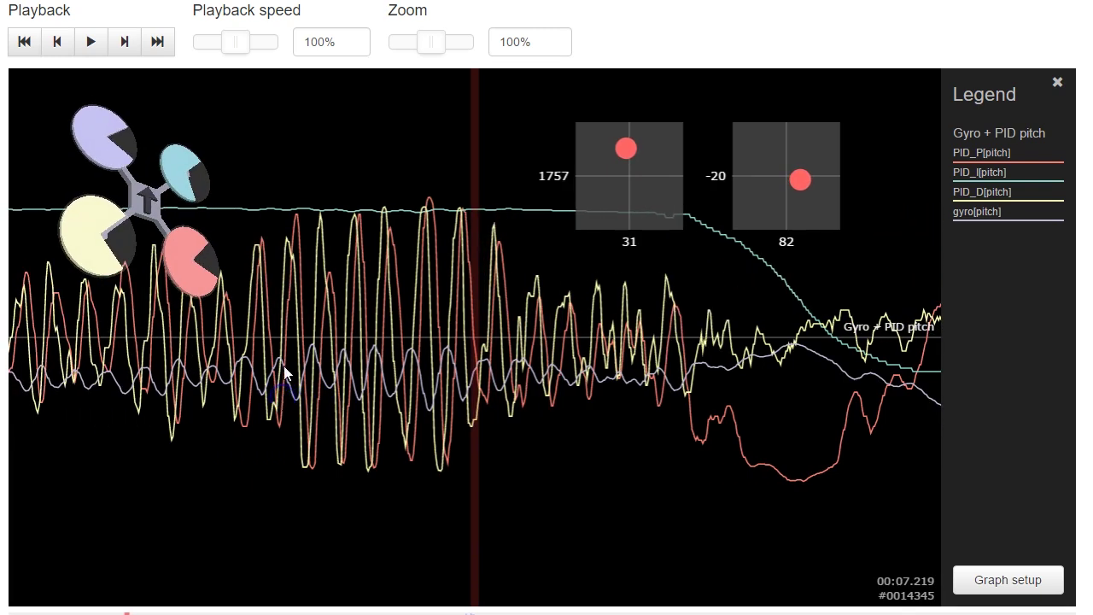
{"action": "left_click_drag", "start_coordinate": [284, 366], "coordinate": [283, 328]}
{"action": "left_click_drag", "start_coordinate": [298, 288], "coordinate": [402, 305]}
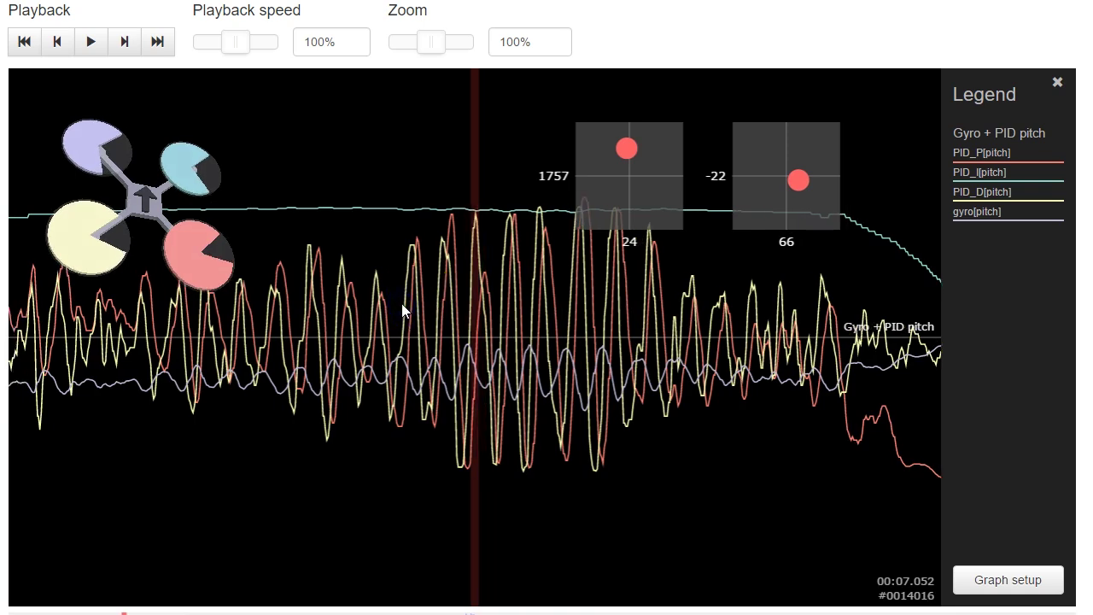
{"action": "left_click", "coordinate": [419, 291]}
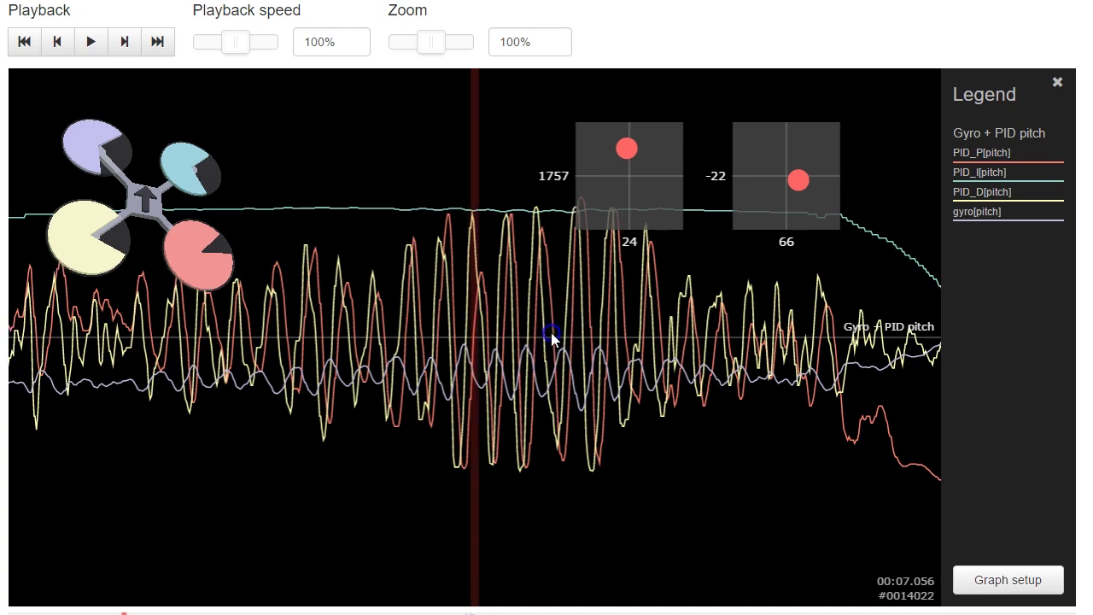
Examine the pitch P, D and gyro traces around 10 to 11 seconds and near 37 seconds of the log.
{"action": "left_click_drag", "start_coordinate": [551, 336], "coordinate": [102, 280]}
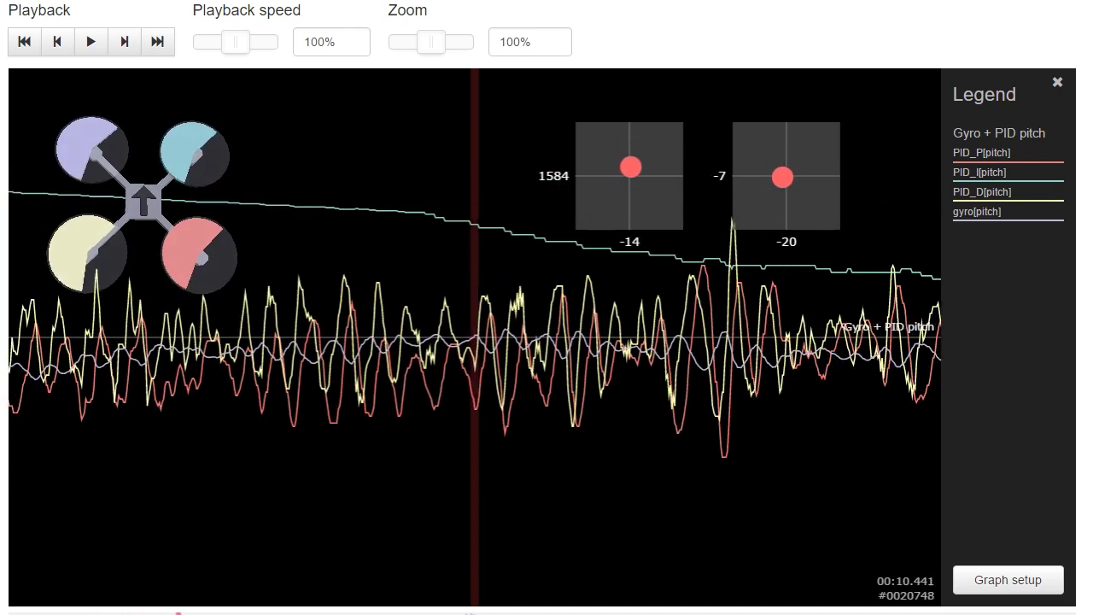
{"action": "left_click", "coordinate": [634, 373]}
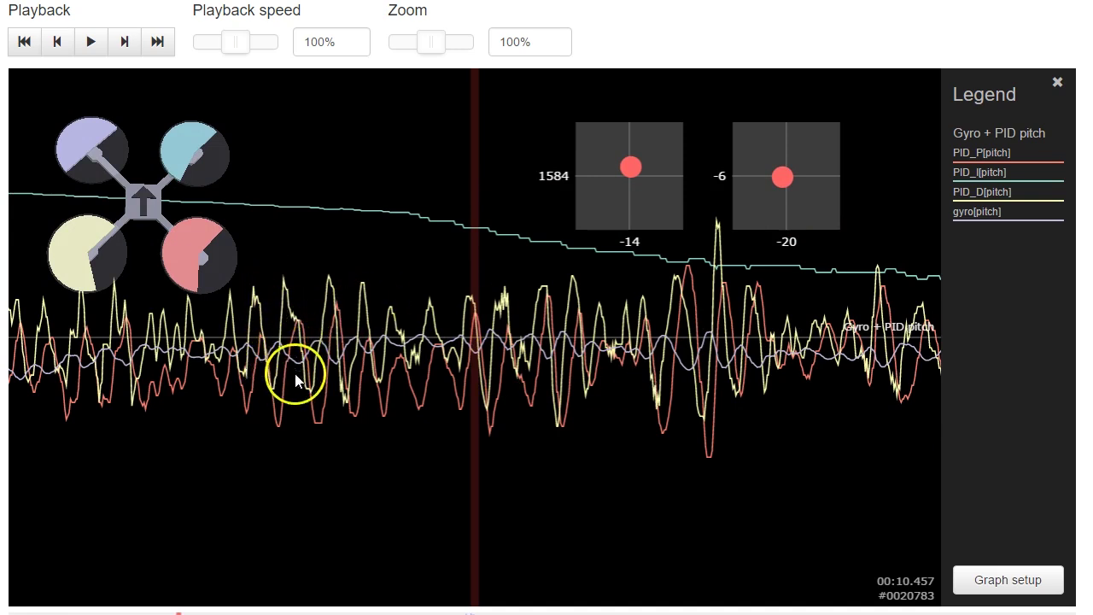
{"action": "left_click_drag", "start_coordinate": [632, 384], "coordinate": [357, 339]}
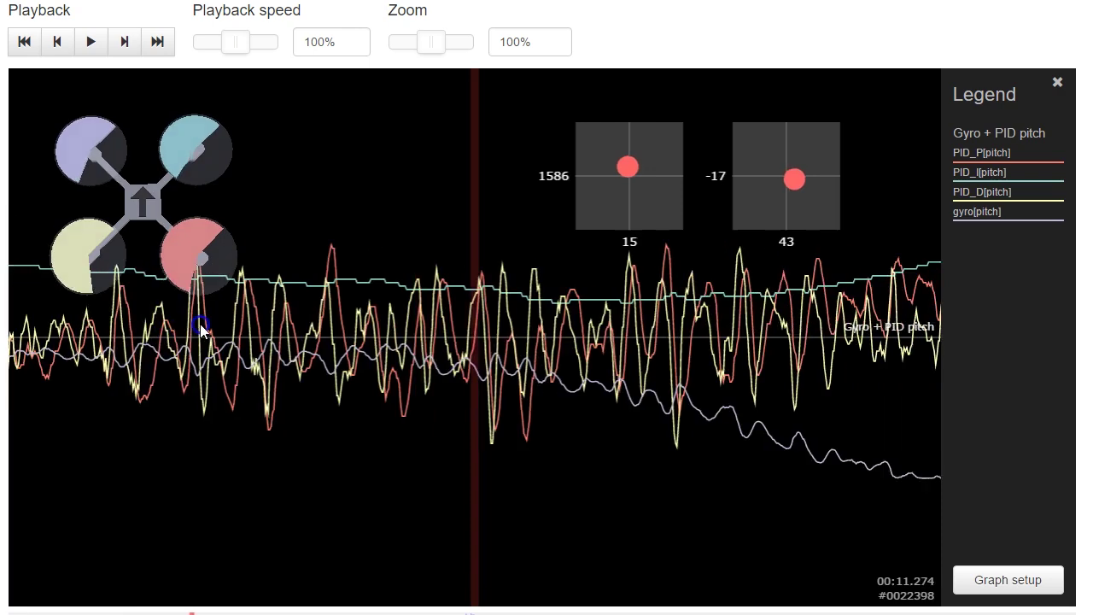
{"action": "left_click_drag", "start_coordinate": [59, 309], "coordinate": [731, 401]}
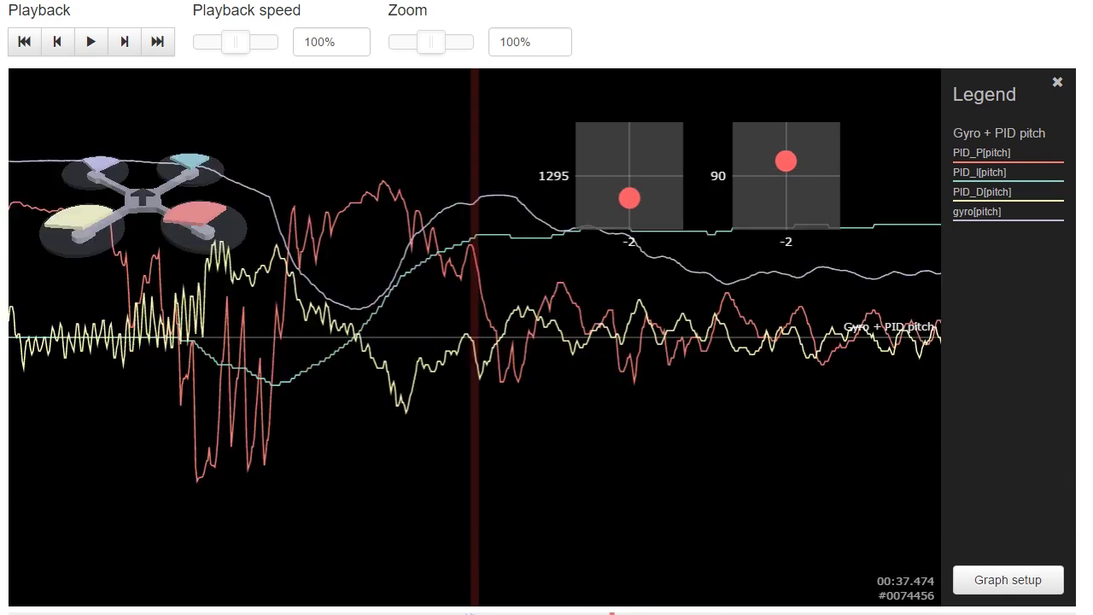
{"action": "key", "text": "space"}
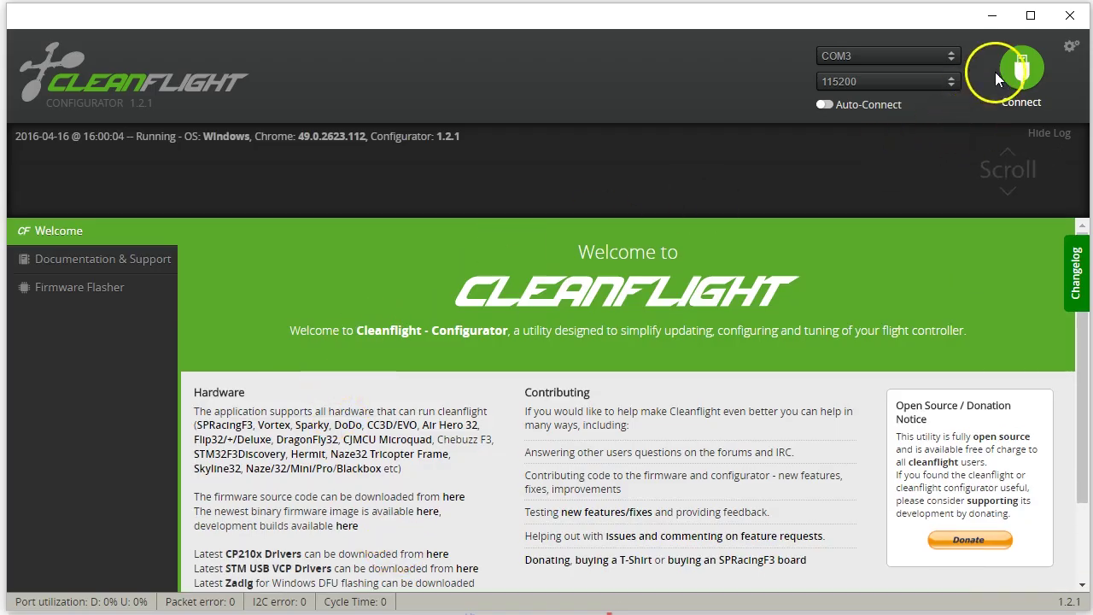
Connect to the flight controller in Cleanflight Configurator and set the ROLL and PITCH derivatives to 10 in PID Tuning.
{"action": "left_click", "coordinate": [994, 72]}
{"action": "left_click", "coordinate": [34, 343]}
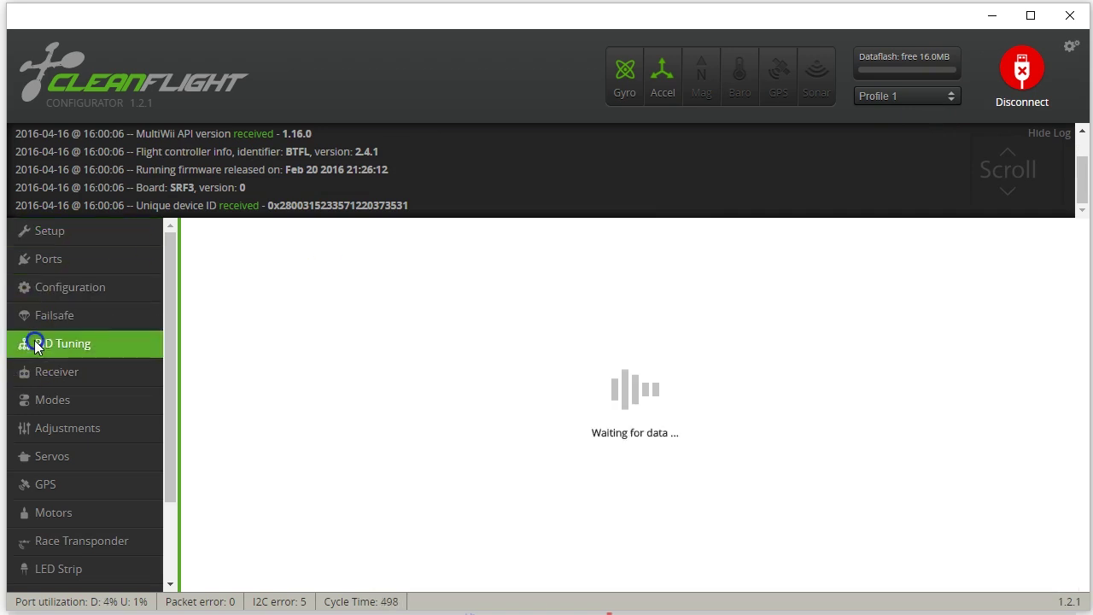
{"action": "left_click", "coordinate": [628, 382]}
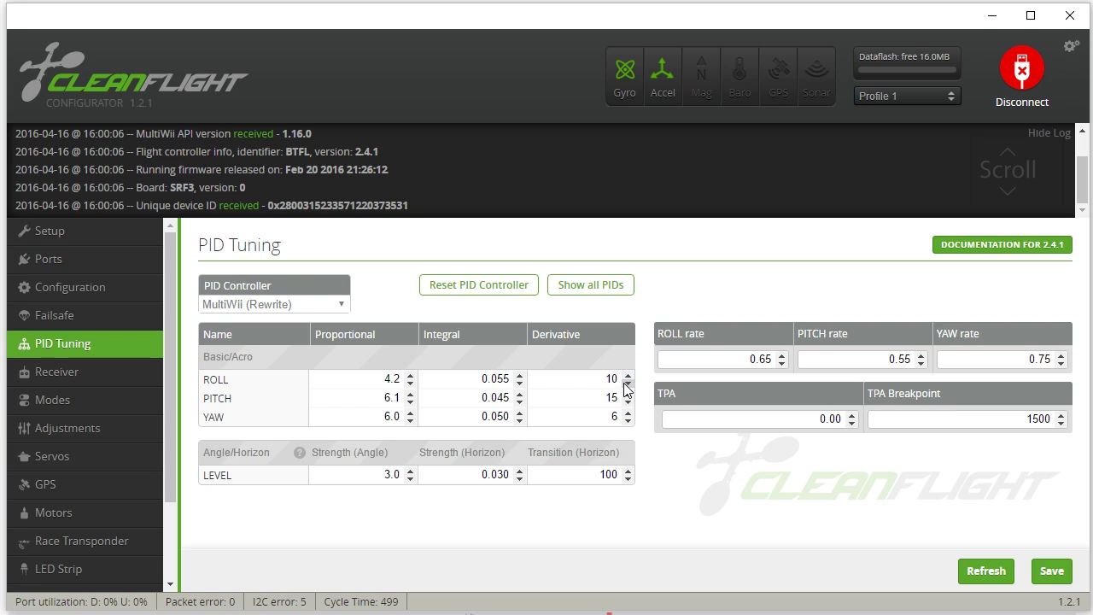
{"action": "left_click", "coordinate": [627, 402]}
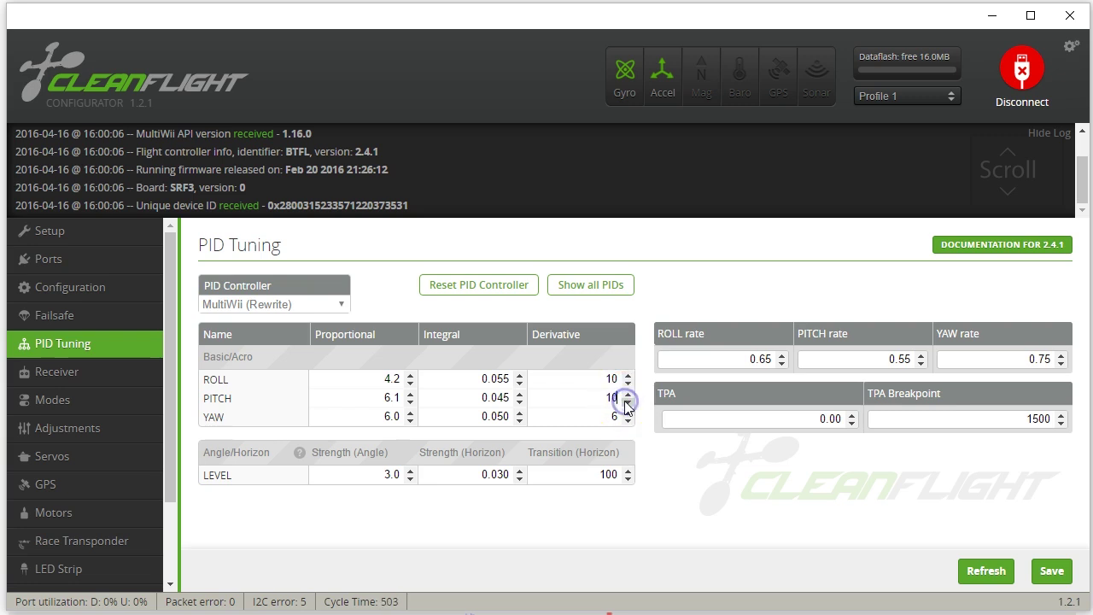
{"action": "left_click", "coordinate": [604, 405]}
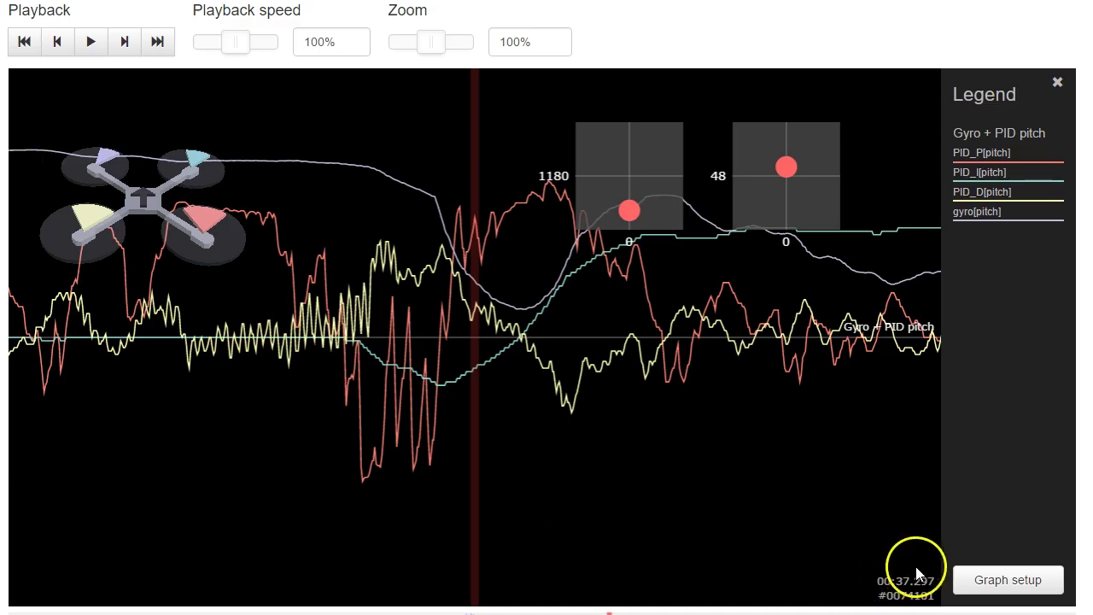
In Blackbox Explorer, replace the pitch fields in the graph setup with the Gyro + PID yaw preset and save the changes.
{"action": "left_click", "coordinate": [973, 579]}
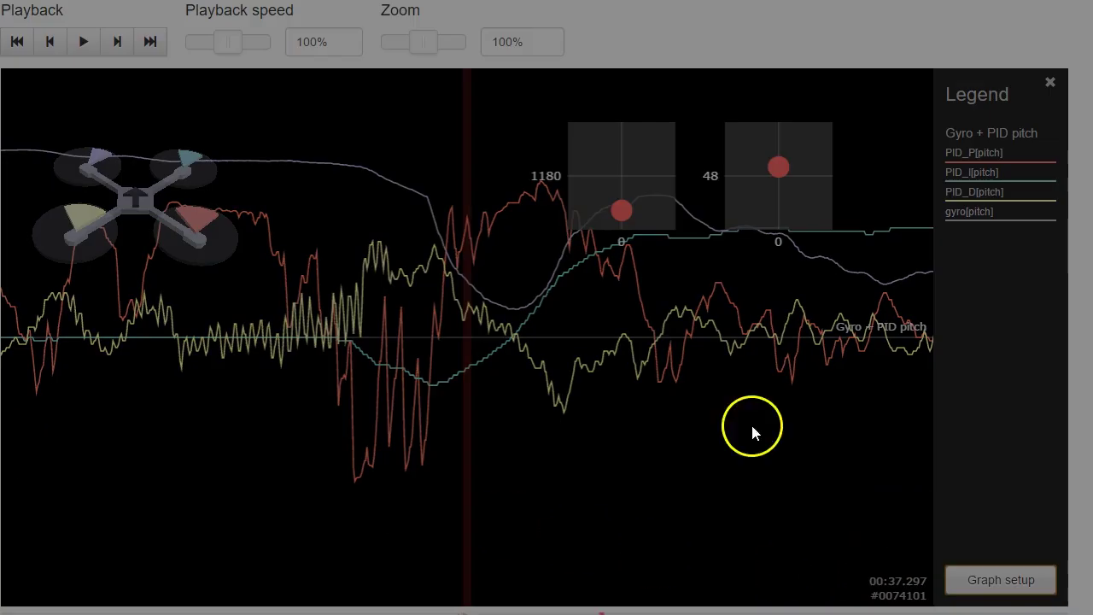
{"action": "left_click", "coordinate": [551, 107]}
{"action": "left_click", "coordinate": [551, 107]}
{"action": "left_click", "coordinate": [551, 107]}
{"action": "left_click", "coordinate": [550, 106]}
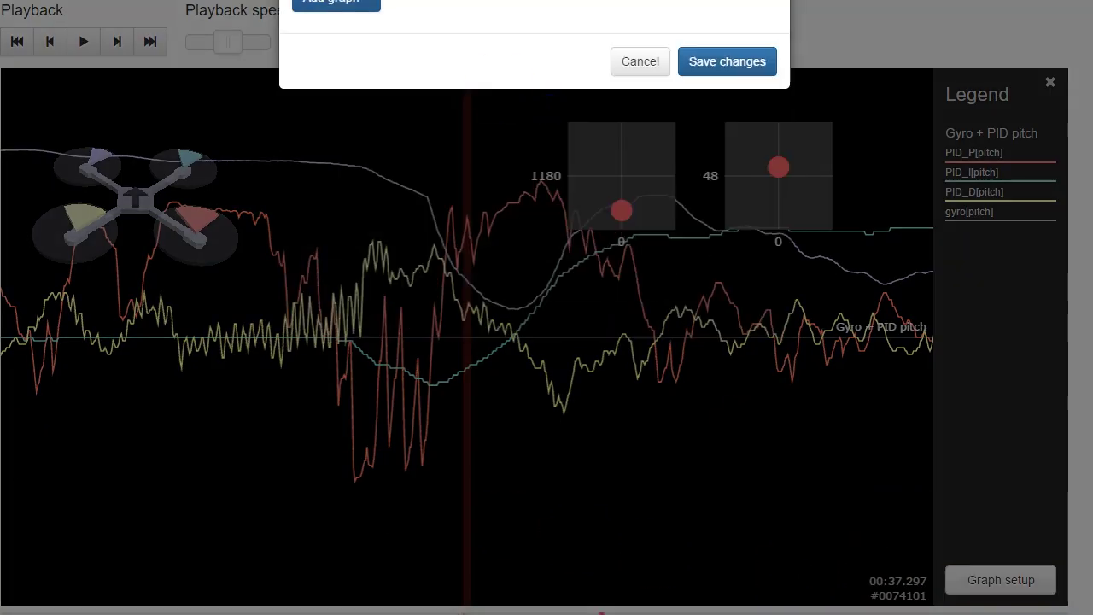
{"action": "left_click", "coordinate": [336, 2]}
{"action": "left_click", "coordinate": [346, 179]}
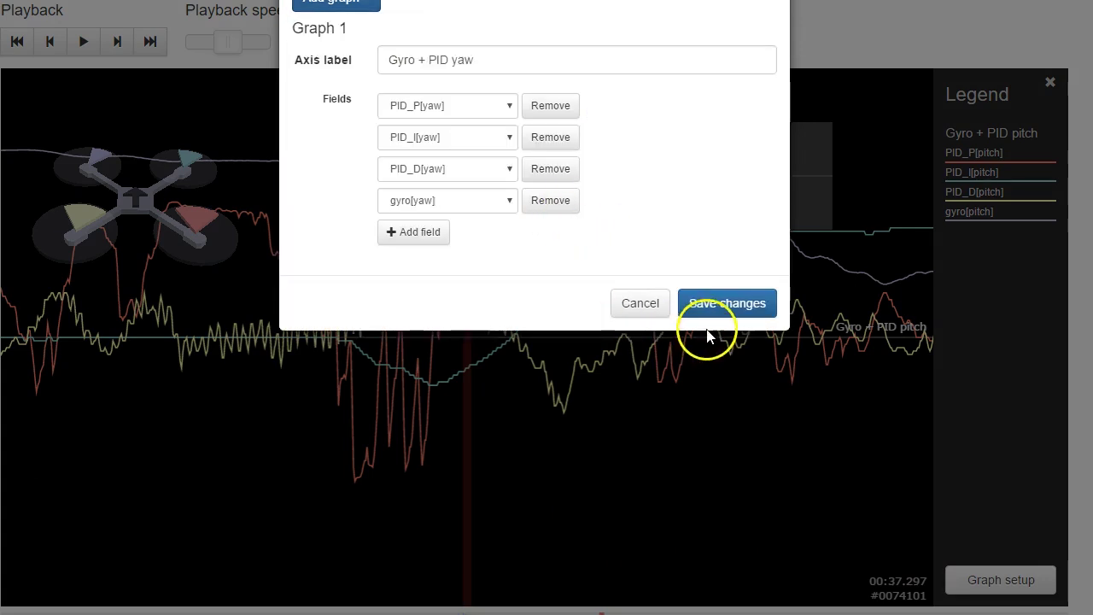
{"action": "left_click", "coordinate": [715, 310]}
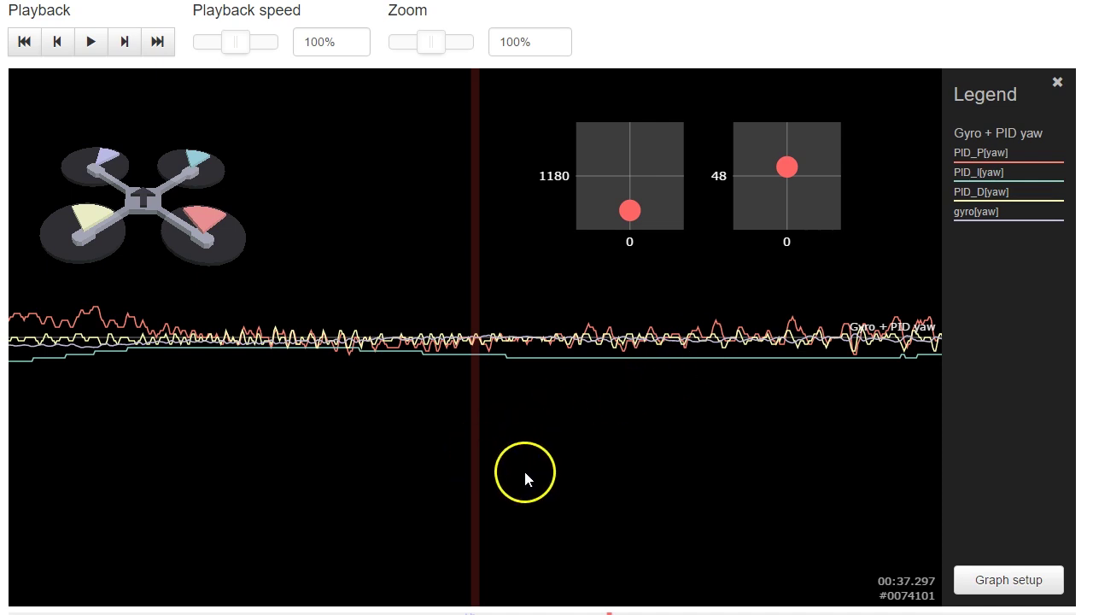
Examine the yaw P, D and gyro traces around 36 to 37 seconds and near 10 seconds of the log.
{"action": "left_click_drag", "start_coordinate": [431, 533], "coordinate": [1092, 505]}
{"action": "left_click_drag", "start_coordinate": [353, 497], "coordinate": [1092, 474]}
{"action": "left_click_drag", "start_coordinate": [240, 395], "coordinate": [485, 422]}
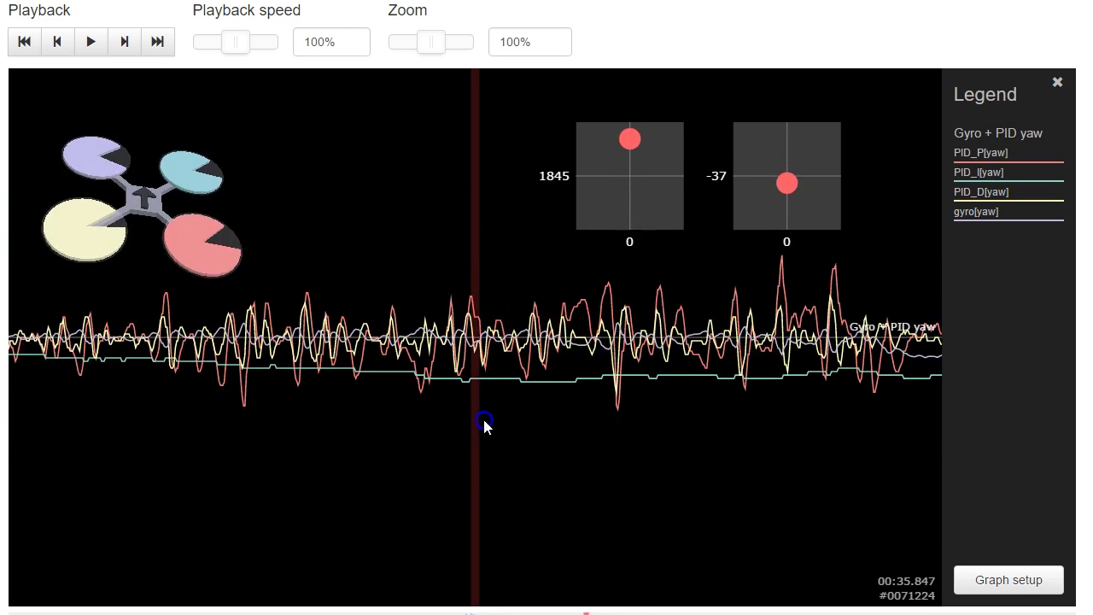
{"action": "left_click_drag", "start_coordinate": [585, 612], "coordinate": [170, 612]}
{"action": "mouse_move", "coordinate": [527, 507]}
{"action": "left_mouse_down"}
{"action": "mouse_move", "coordinate": [476, 516]}
{"action": "mouse_move", "coordinate": [671, 520]}
{"action": "mouse_move", "coordinate": [643, 528]}
{"action": "mouse_move", "coordinate": [441, 505]}
{"action": "left_mouse_up"}
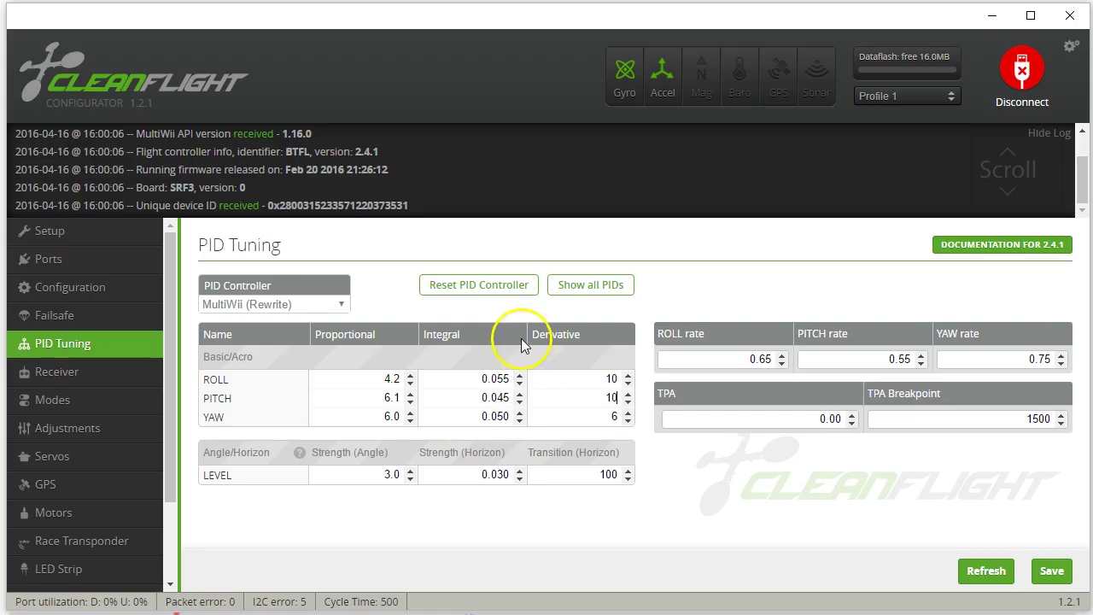
In Cleanflight Configurator, set the YAW derivative to 3 and the PITCH proportional to 6.0.
{"action": "left_click", "coordinate": [627, 411]}
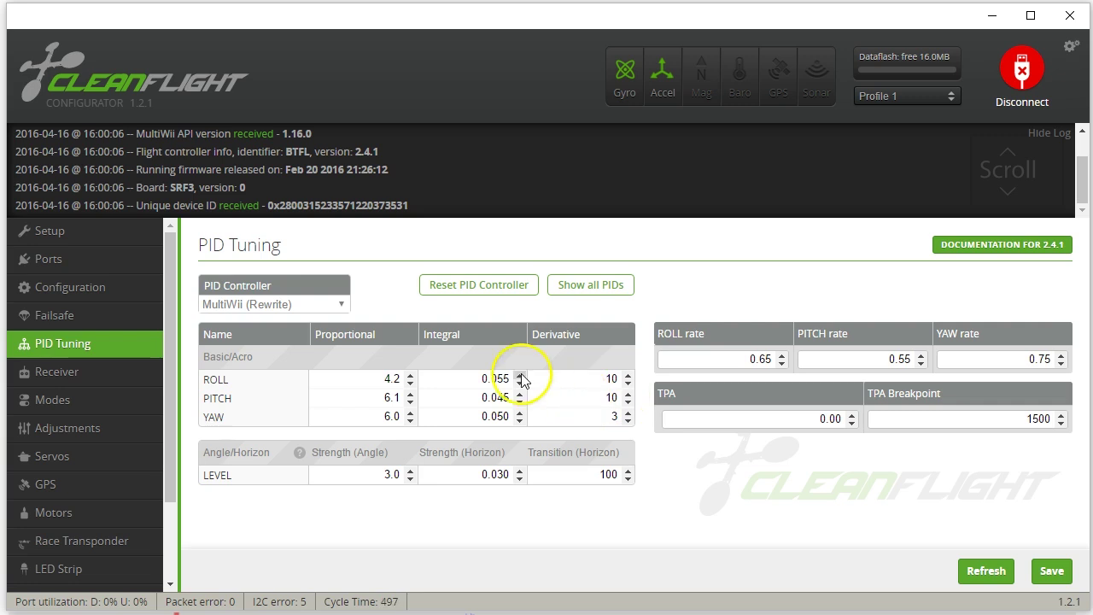
{"action": "left_click", "coordinate": [410, 382]}
{"action": "left_click", "coordinate": [409, 383]}
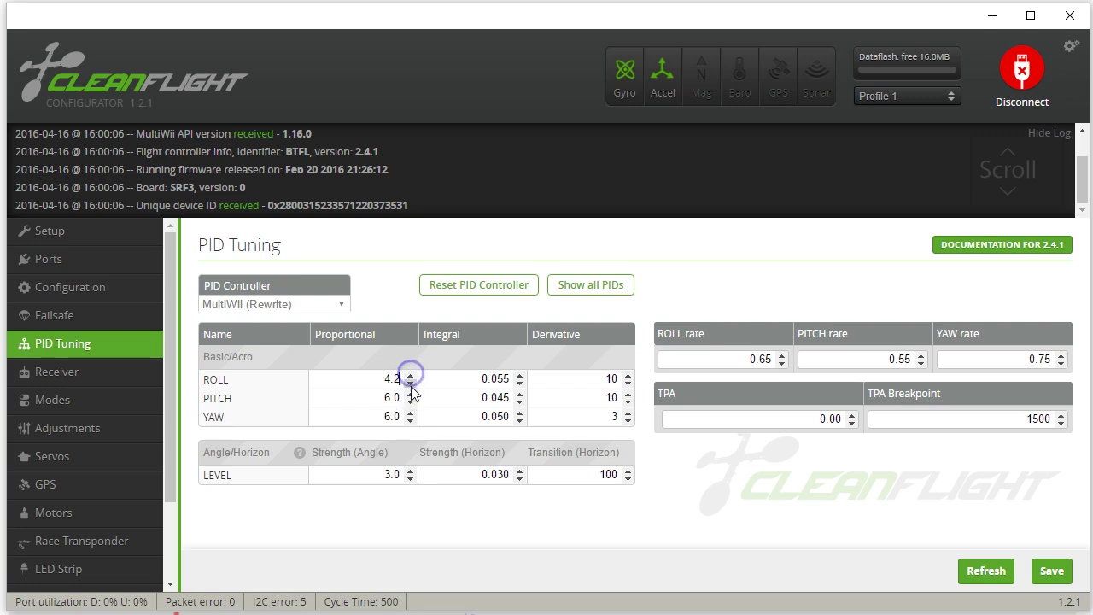
Set TPA to 0.20 and save the PID tuning to the flight controller.
{"action": "left_click", "coordinate": [784, 418]}
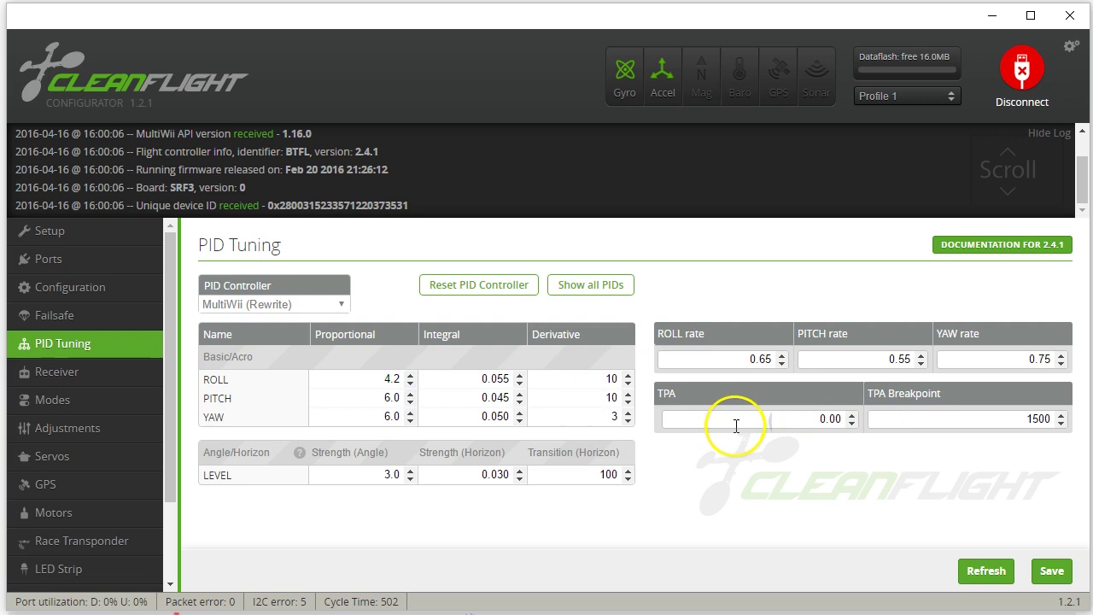
{"action": "left_click", "coordinate": [798, 421]}
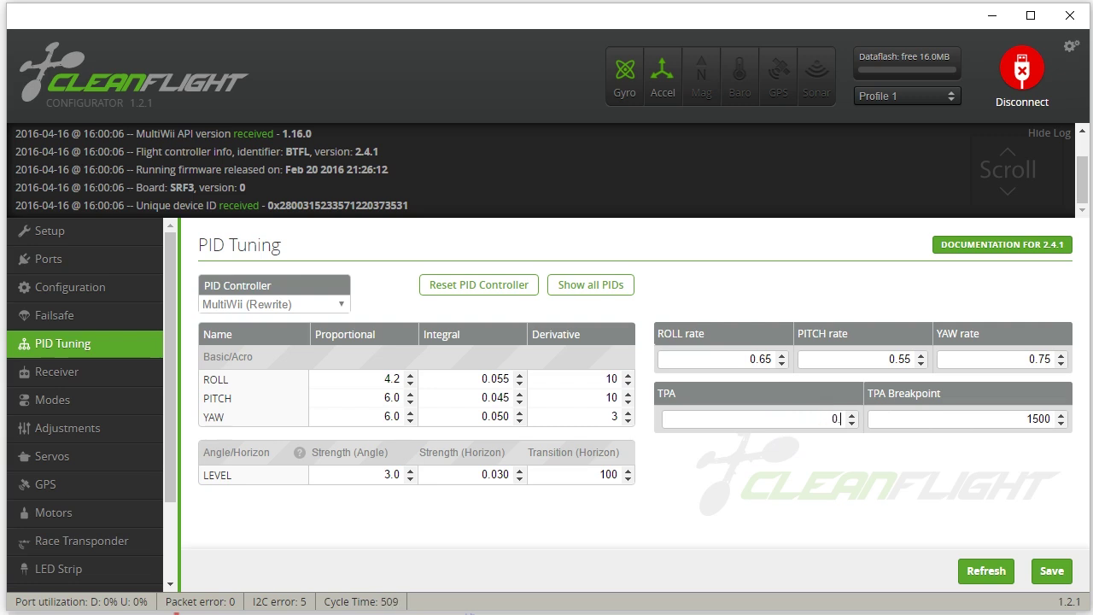
{"action": "left_click", "coordinate": [1051, 571]}
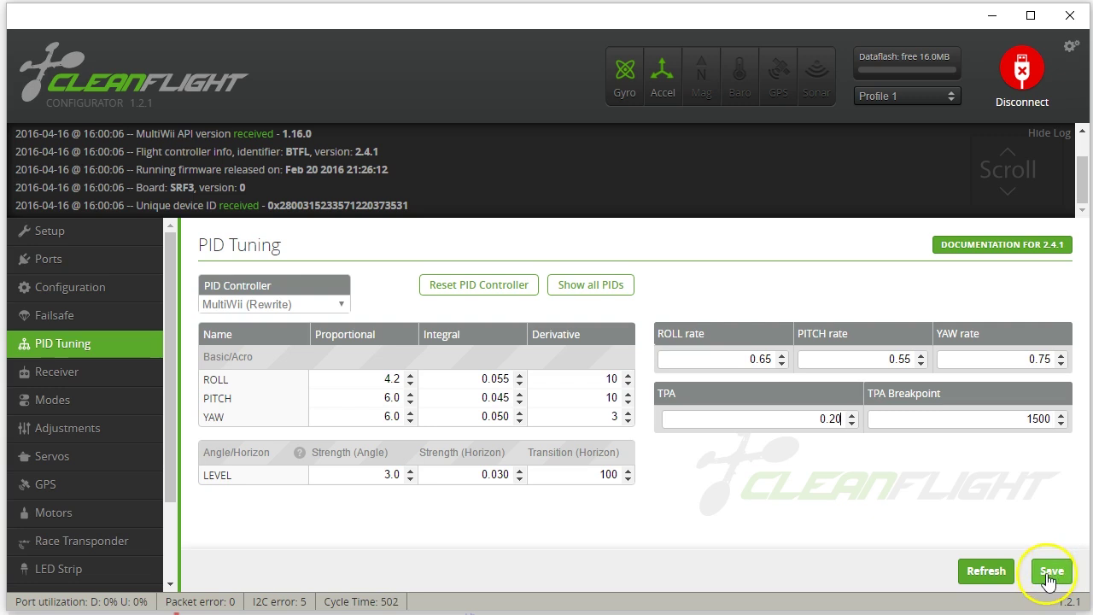
{"action": "left_click", "coordinate": [709, 498]}
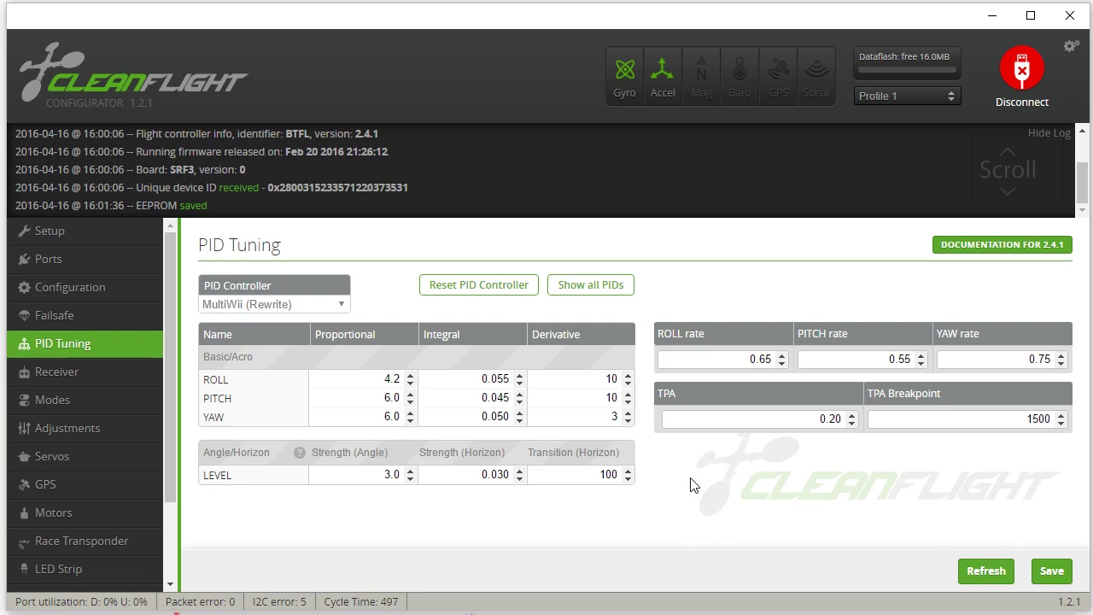
{"action": "left_click", "coordinate": [625, 530]}
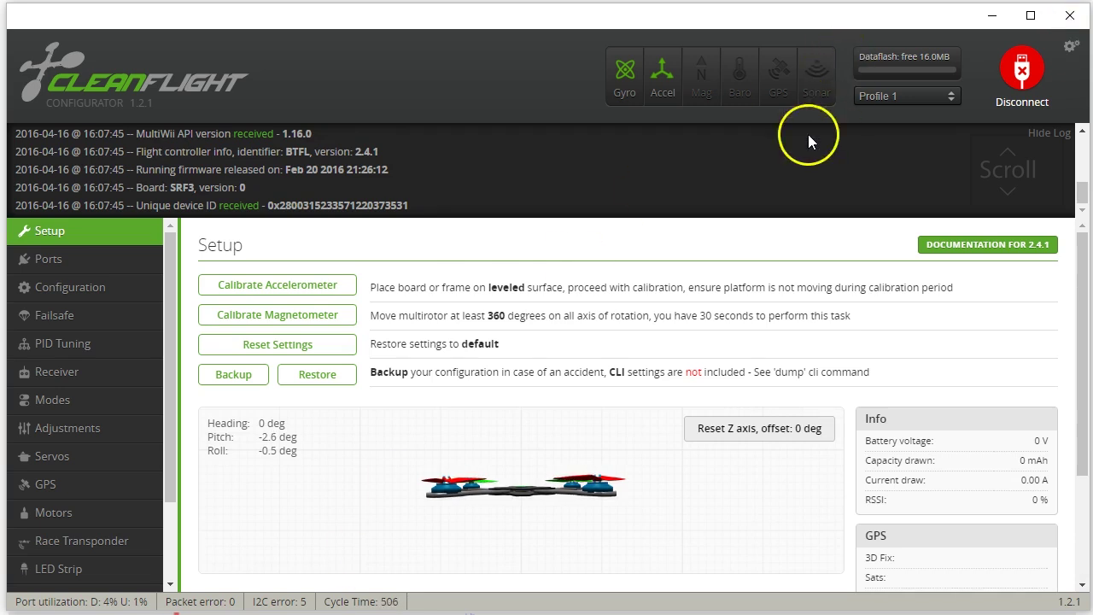
Return to PID Tuning, reduce TPA to 0.15 and save the settings to the flight controller.
{"action": "left_click", "coordinate": [233, 380]}
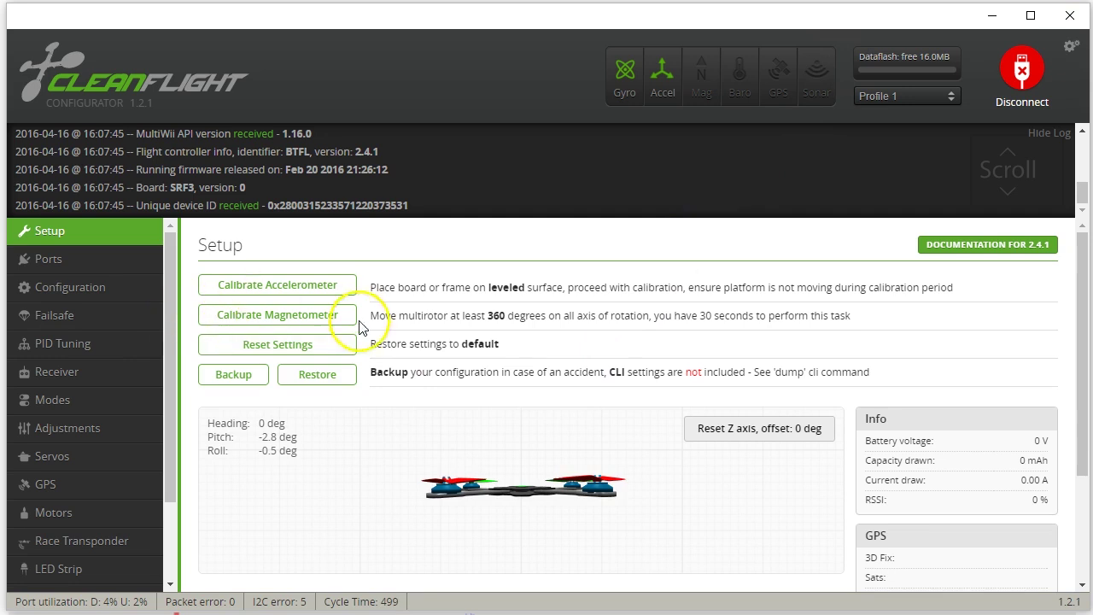
{"action": "left_click", "coordinate": [75, 292]}
{"action": "left_click", "coordinate": [56, 341]}
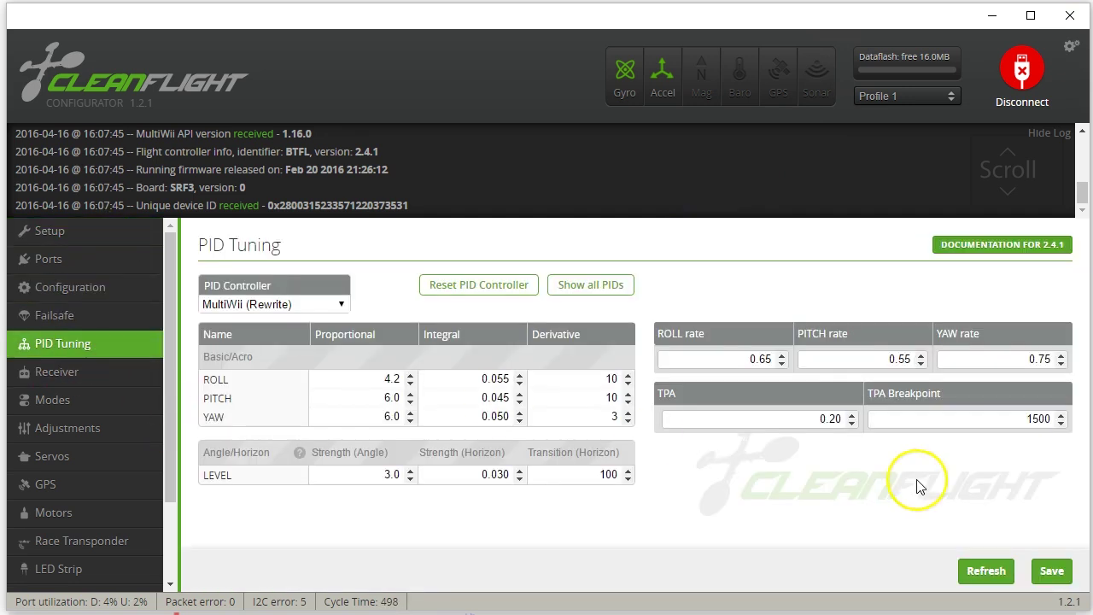
{"action": "left_click", "coordinate": [852, 422]}
{"action": "left_click", "coordinate": [852, 422]}
{"action": "left_click", "coordinate": [852, 422]}
{"action": "left_click", "coordinate": [851, 423]}
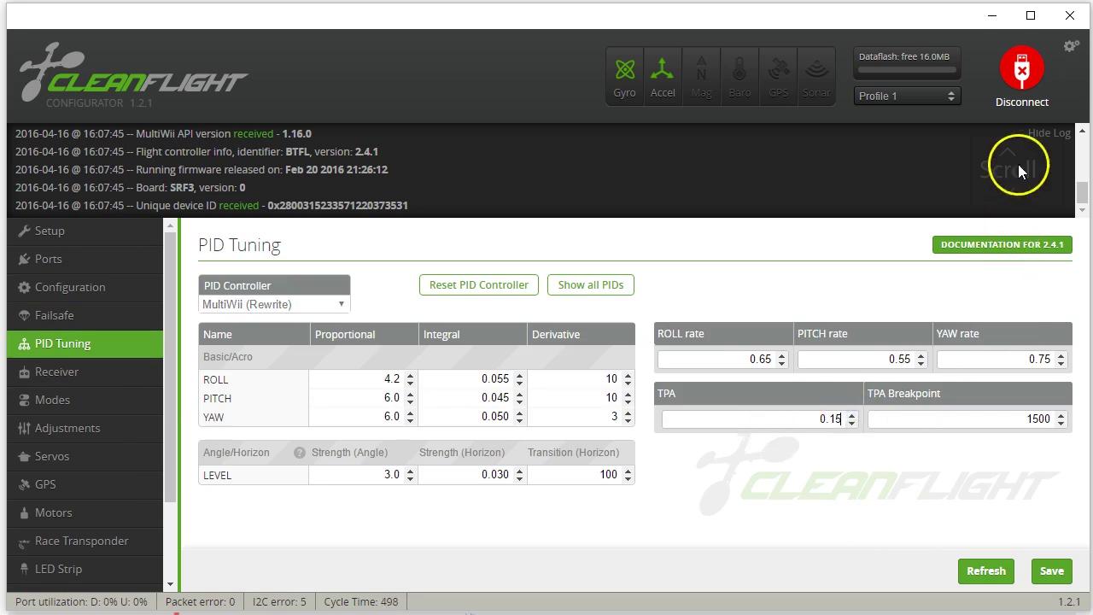
{"action": "left_click", "coordinate": [1050, 572]}
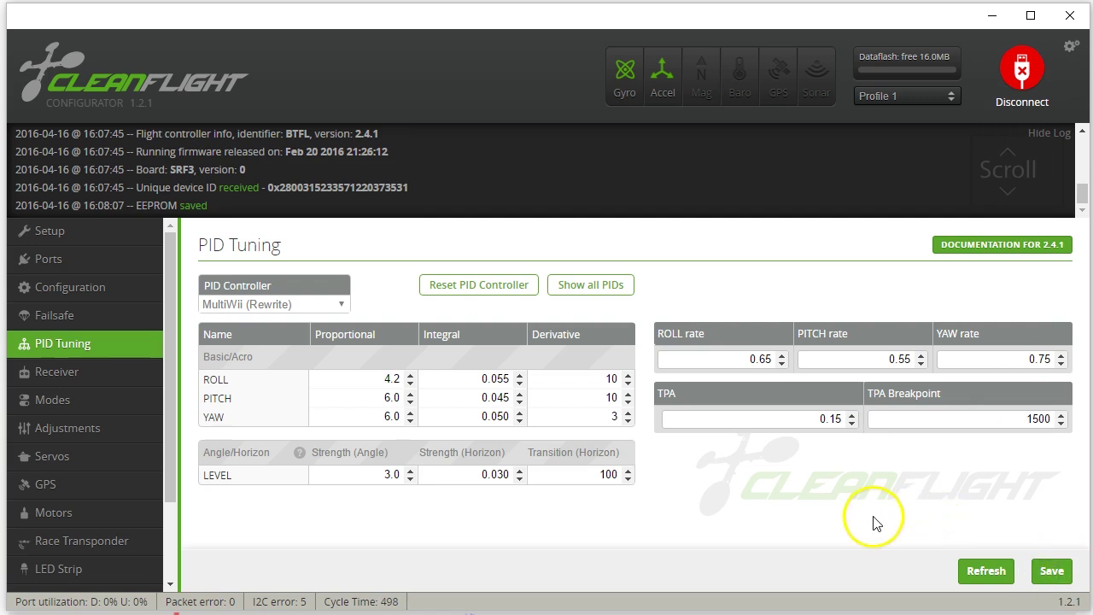
{"action": "left_click", "coordinate": [1056, 577]}
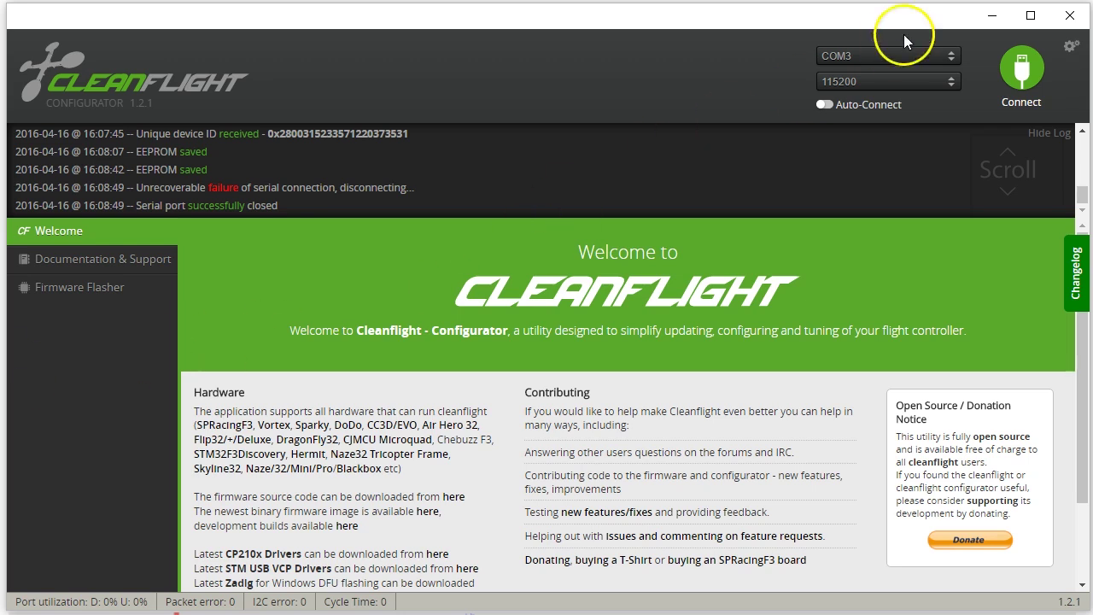
Reconnect to the flight controller on COM3 and open its PID Tuning settings.
{"action": "left_click", "coordinate": [1011, 68]}
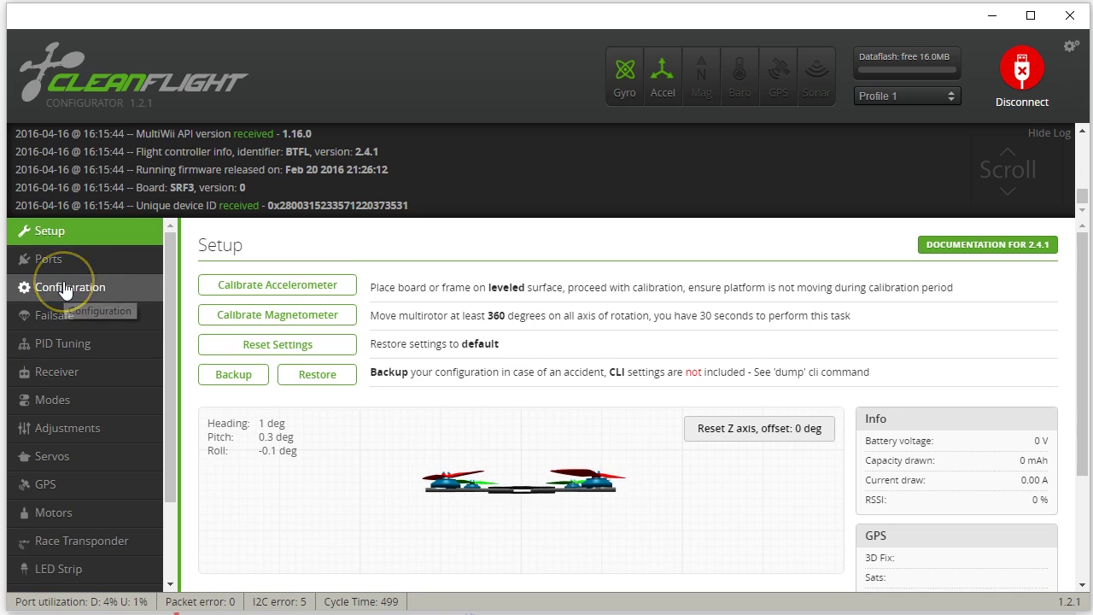
{"action": "left_click", "coordinate": [53, 345]}
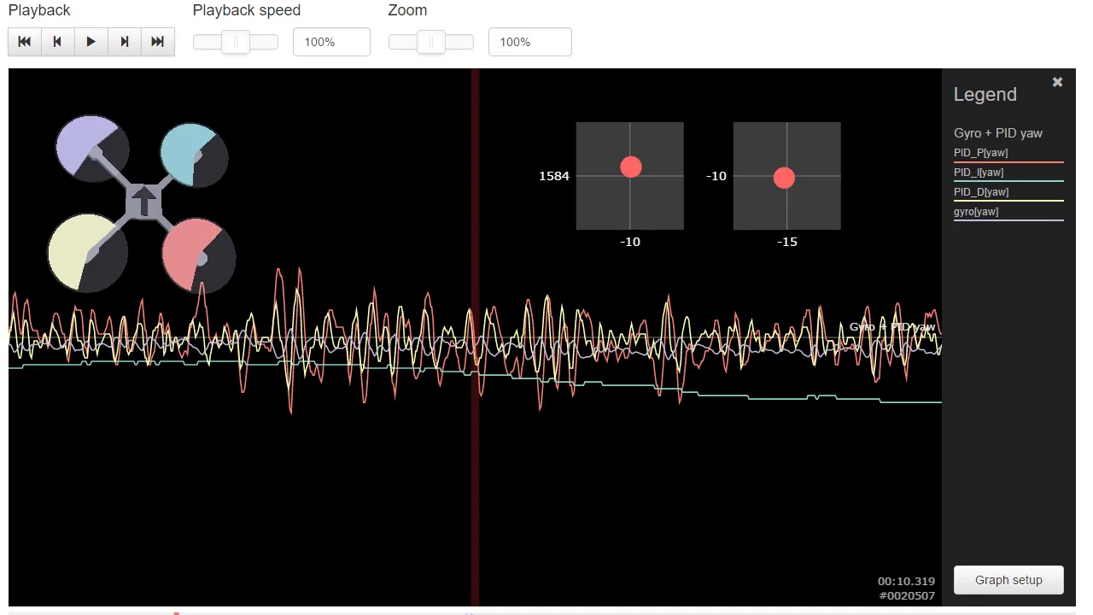
In Blackbox Explorer, replace the yaw graph with the Gyros preset for the log spanning 00:35 to 02:55 and save the changes.
{"action": "scroll", "coordinate": [402, 247], "scroll_direction": "up", "scroll_amount": 1}
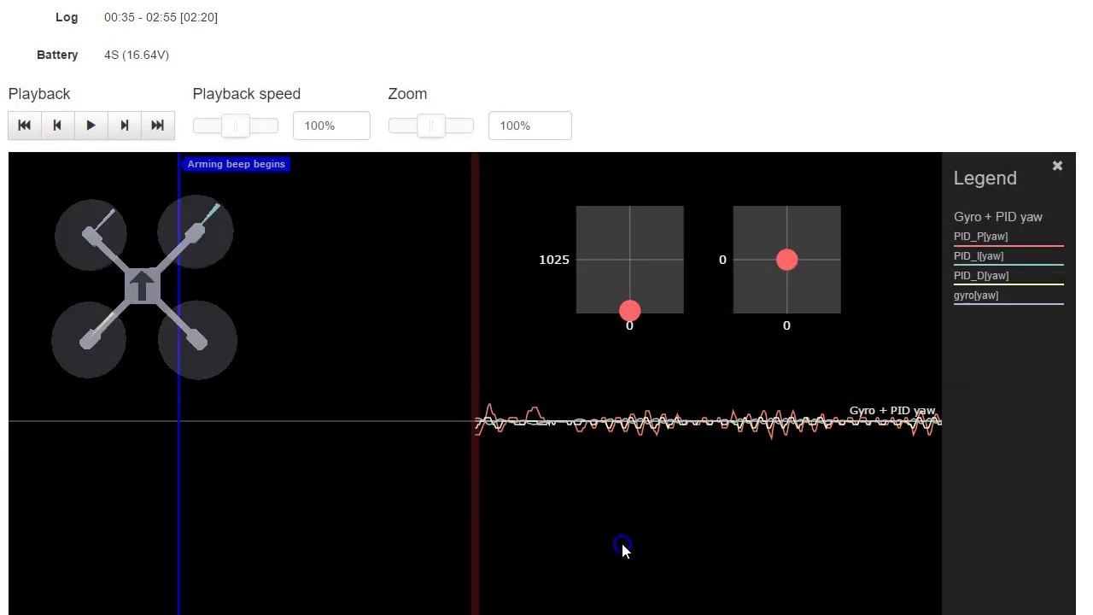
{"action": "scroll", "coordinate": [621, 539], "scroll_direction": "down", "scroll_amount": 1}
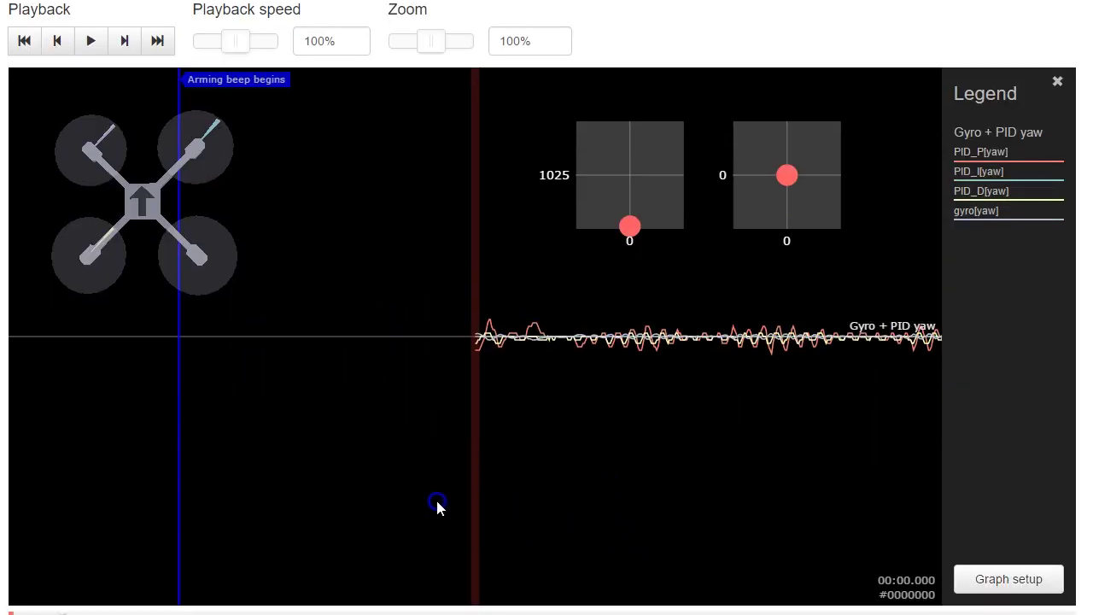
{"action": "left_click", "coordinate": [554, 105]}
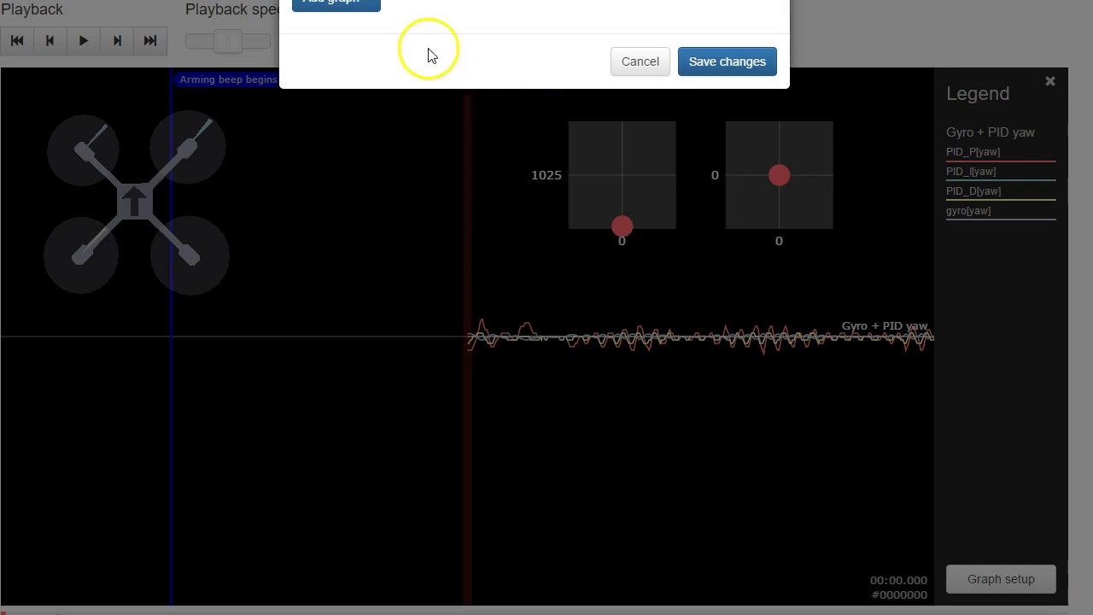
{"action": "left_click", "coordinate": [353, 11]}
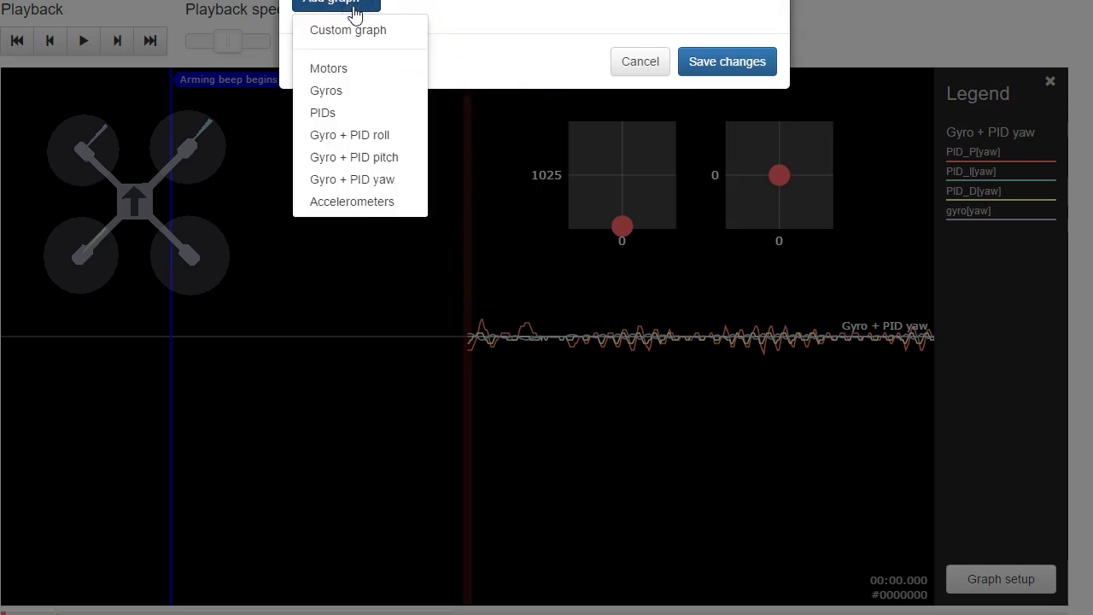
{"action": "left_click", "coordinate": [325, 90]}
{"action": "left_click", "coordinate": [694, 203]}
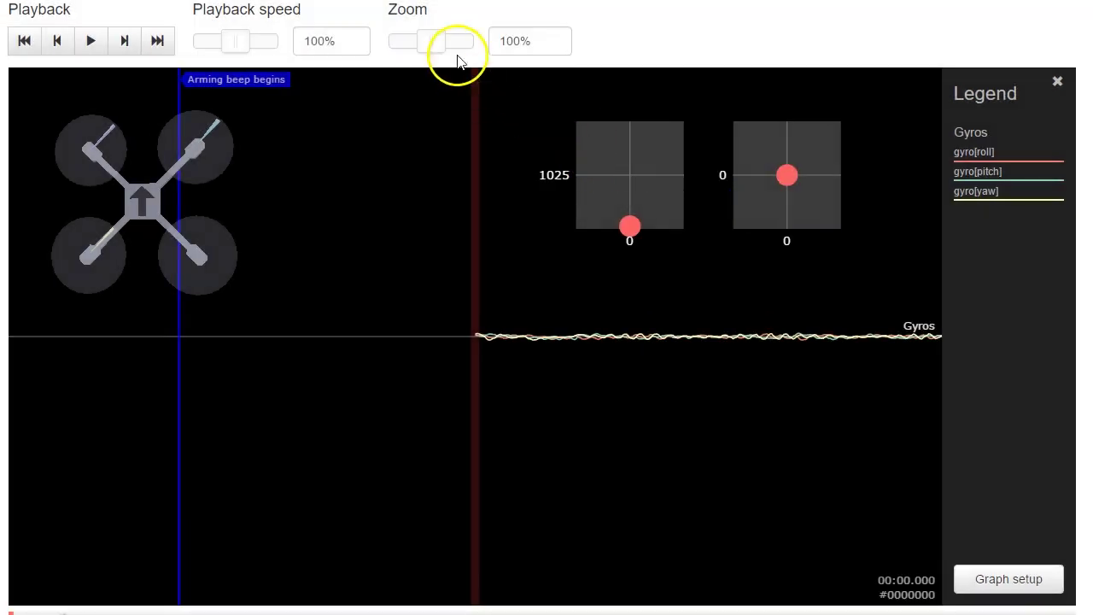
Set the graph zoom to 10% and examine the roll, pitch and yaw gyro traces around 6.6 seconds.
{"action": "left_click_drag", "start_coordinate": [432, 40], "coordinate": [388, 41]}
{"action": "left_click_drag", "start_coordinate": [713, 420], "coordinate": [461, 380]}
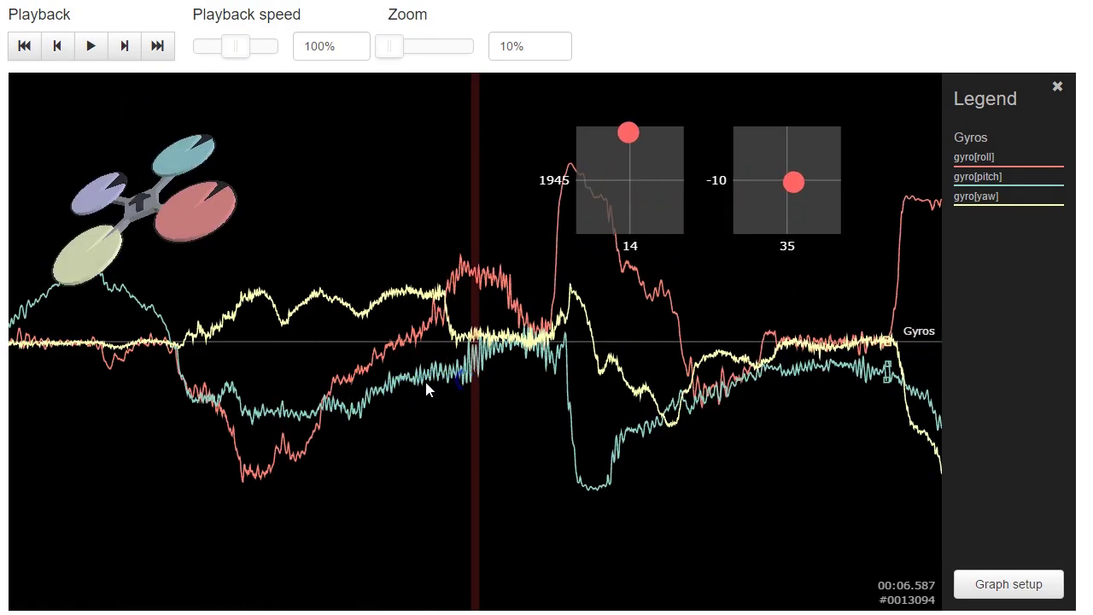
{"action": "left_click", "coordinate": [471, 365]}
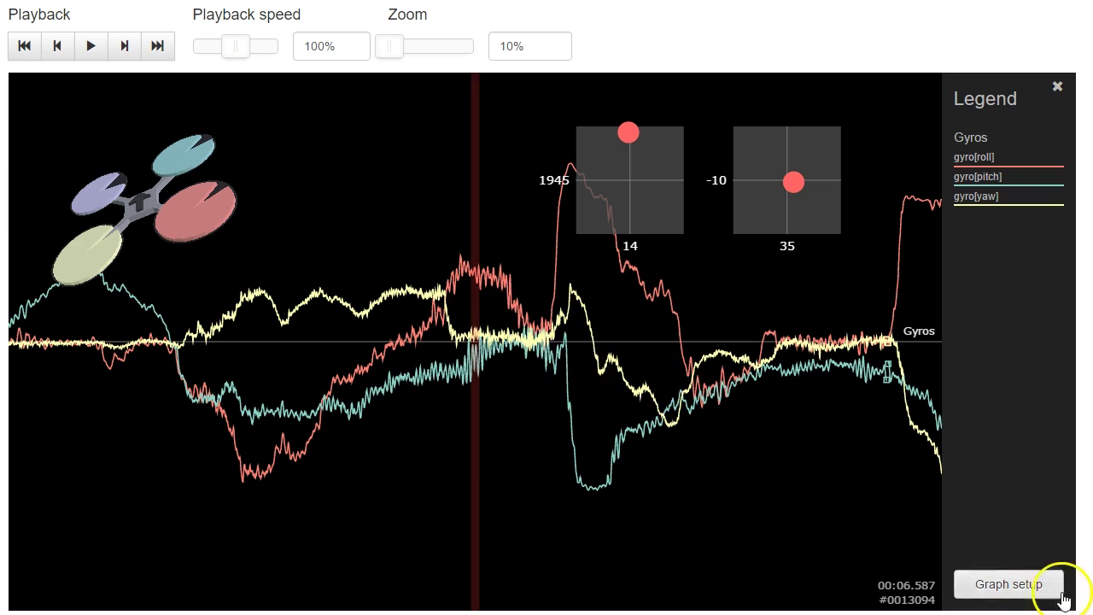
Switch to Cleanflight Configurator and set TPA to 0.20.
{"action": "left_click", "coordinate": [1013, 584]}
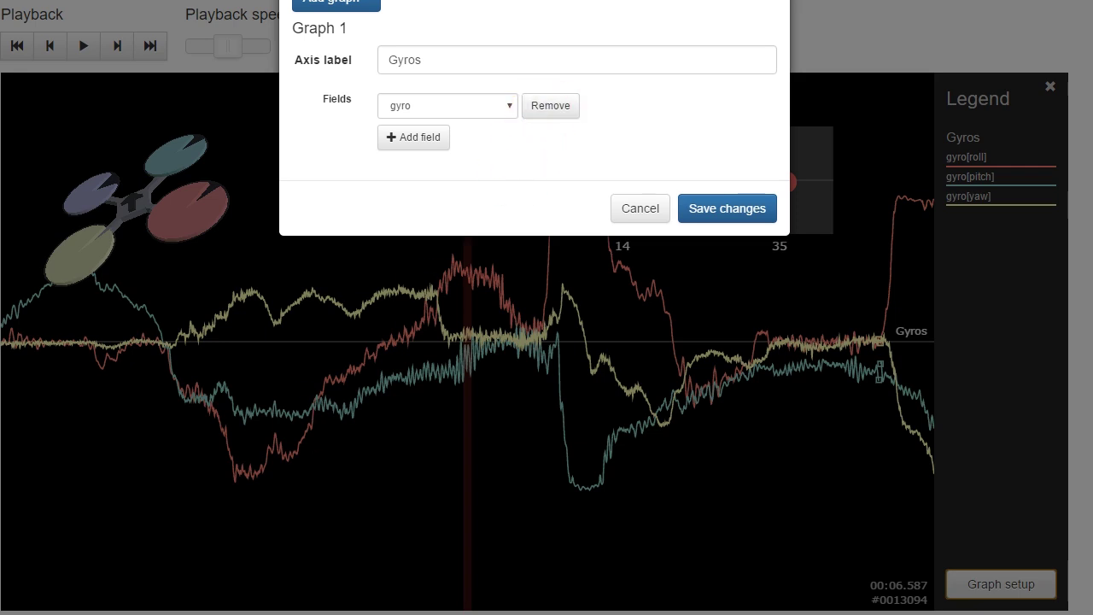
{"action": "key", "text": "alt+Tab"}
{"action": "left_click", "coordinate": [850, 415]}
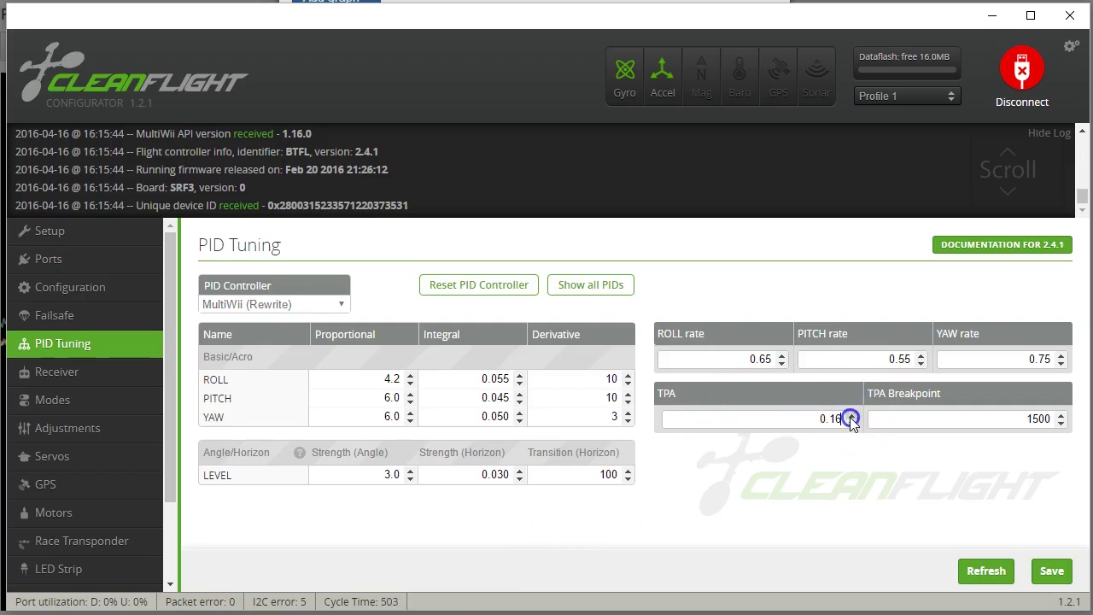
Back in Blackbox Explorer, replace the Gyros graph with the Gyro + PID pitch preset and save the changes.
{"action": "key", "text": "alt+Tab"}
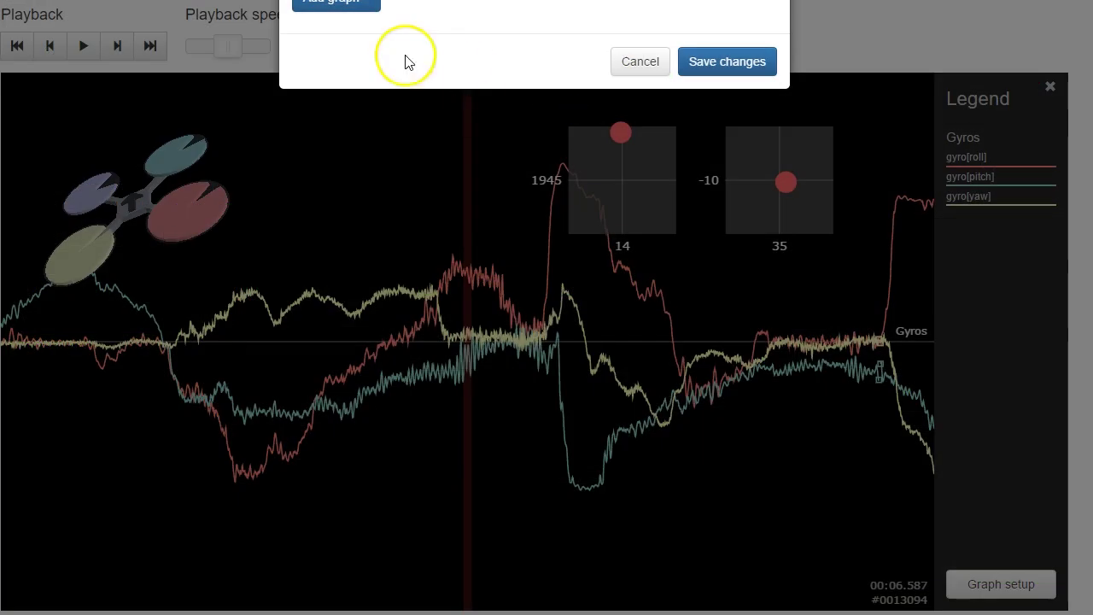
{"action": "left_click", "coordinate": [317, 8]}
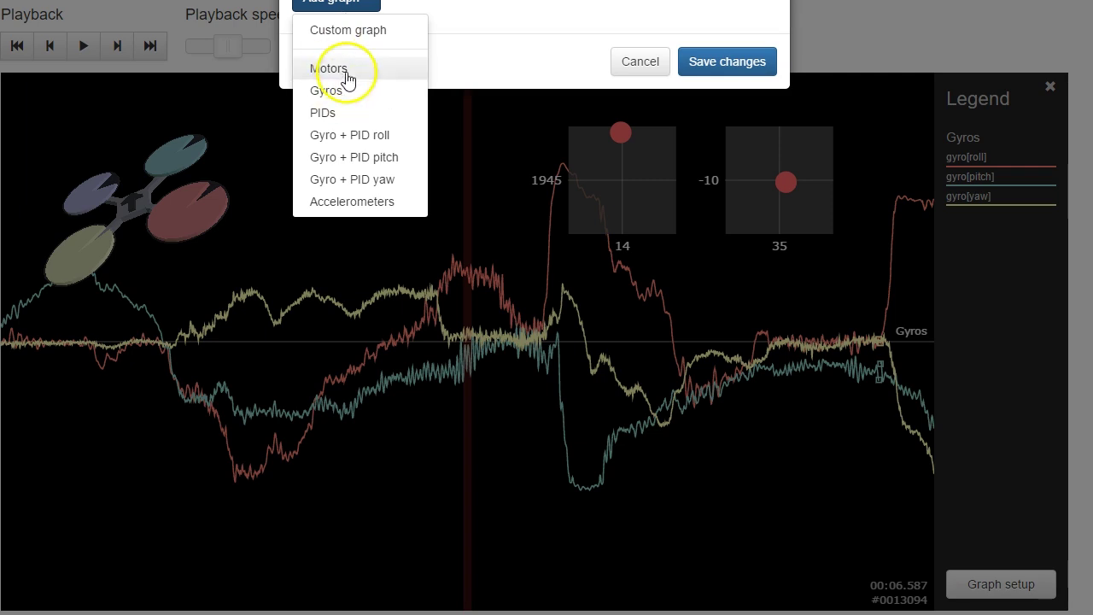
{"action": "left_click", "coordinate": [359, 159]}
{"action": "left_click", "coordinate": [688, 301]}
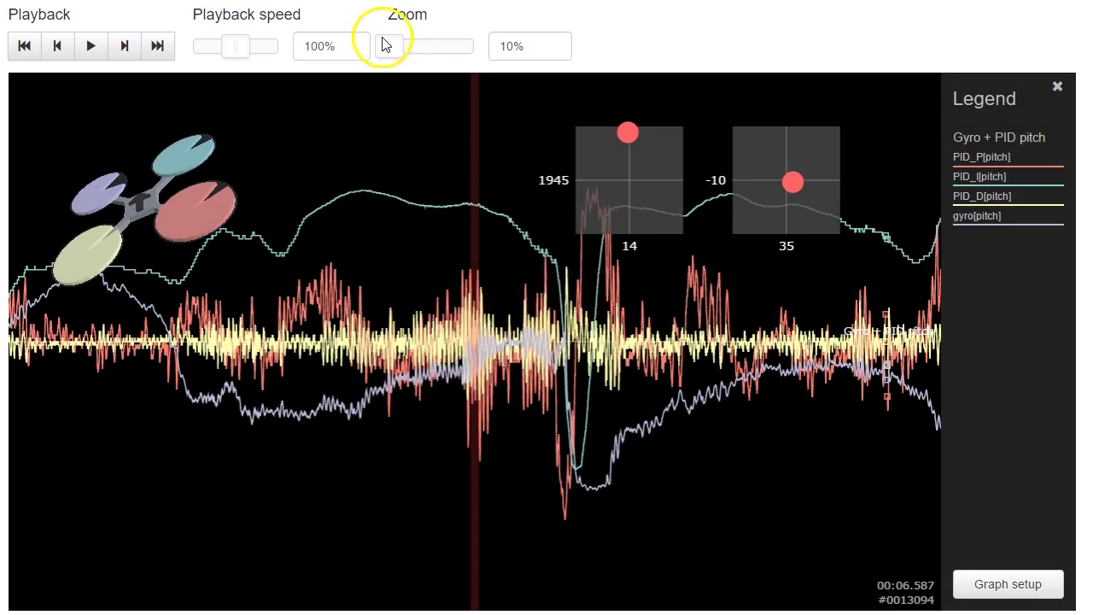
Set the graph zoom to 100% and compare the pitch P, D and gyro oscillations around 6 to 7 seconds of the log.
{"action": "left_click_drag", "start_coordinate": [386, 45], "coordinate": [431, 51]}
{"action": "left_click_drag", "start_coordinate": [444, 344], "coordinate": [487, 333]}
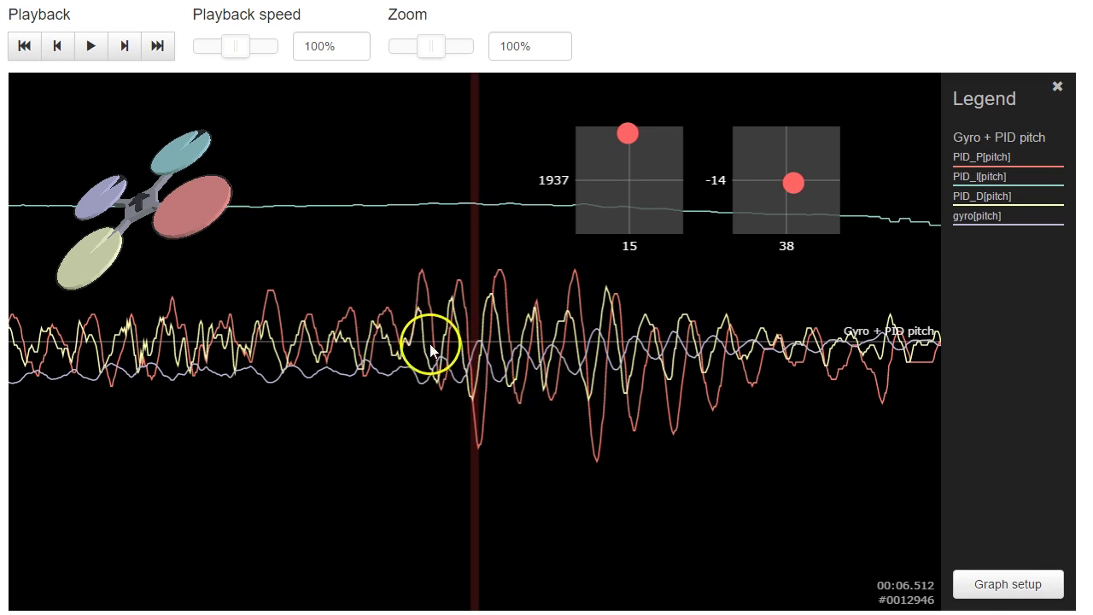
{"action": "left_click_drag", "start_coordinate": [662, 301], "coordinate": [496, 325]}
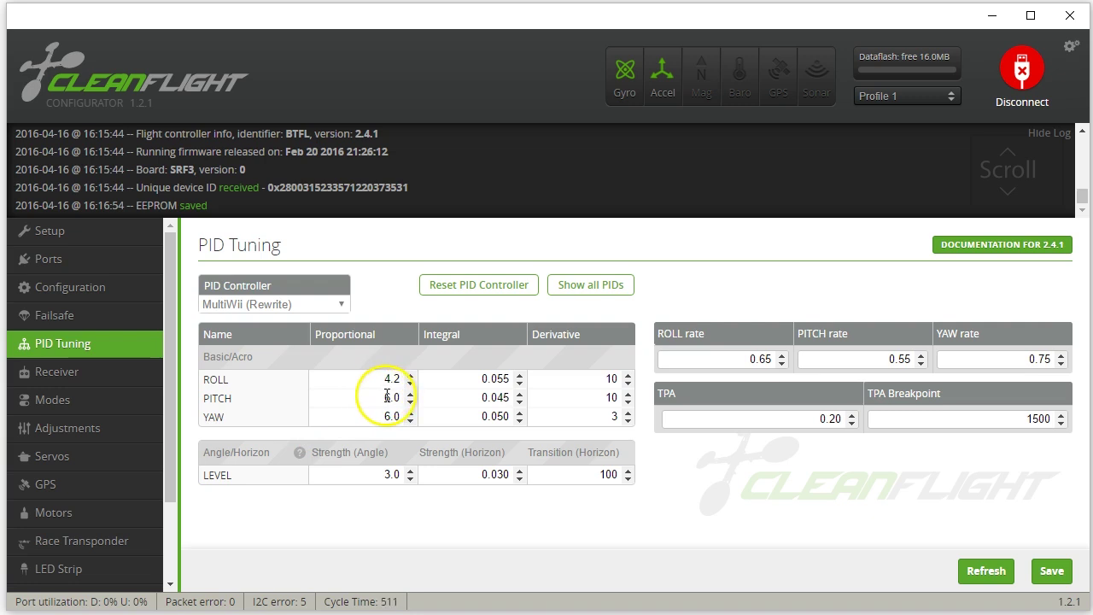
{"action": "left_click", "coordinate": [393, 397]}
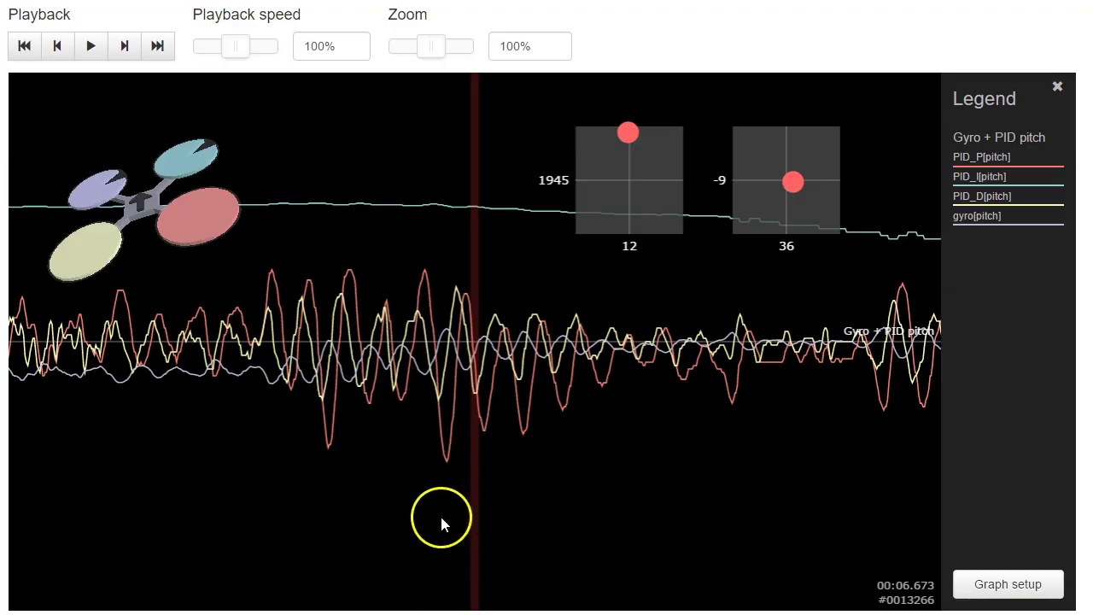
{"action": "left_click_drag", "start_coordinate": [442, 518], "coordinate": [746, 452]}
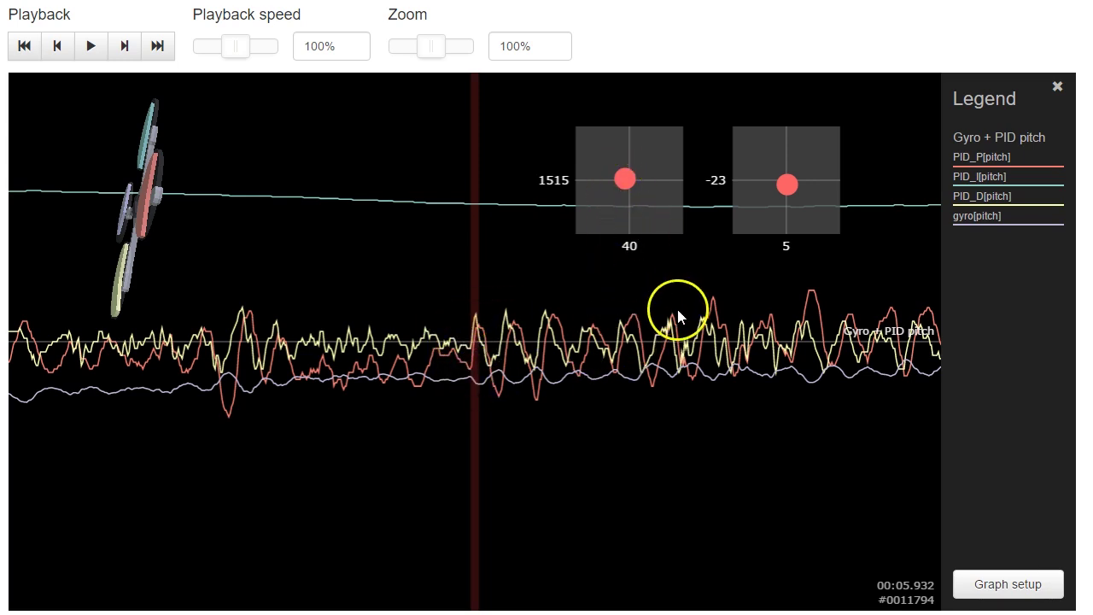
{"action": "left_click_drag", "start_coordinate": [679, 318], "coordinate": [551, 354]}
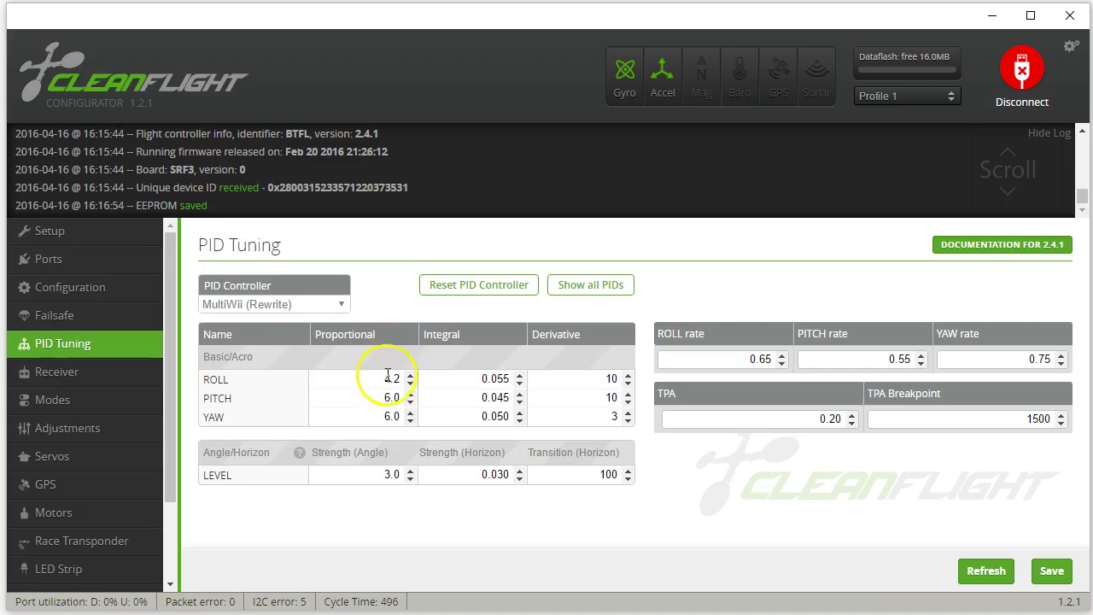
Lower the PITCH proportional value in Cleanflight Configurator.
{"action": "left_click", "coordinate": [411, 402]}
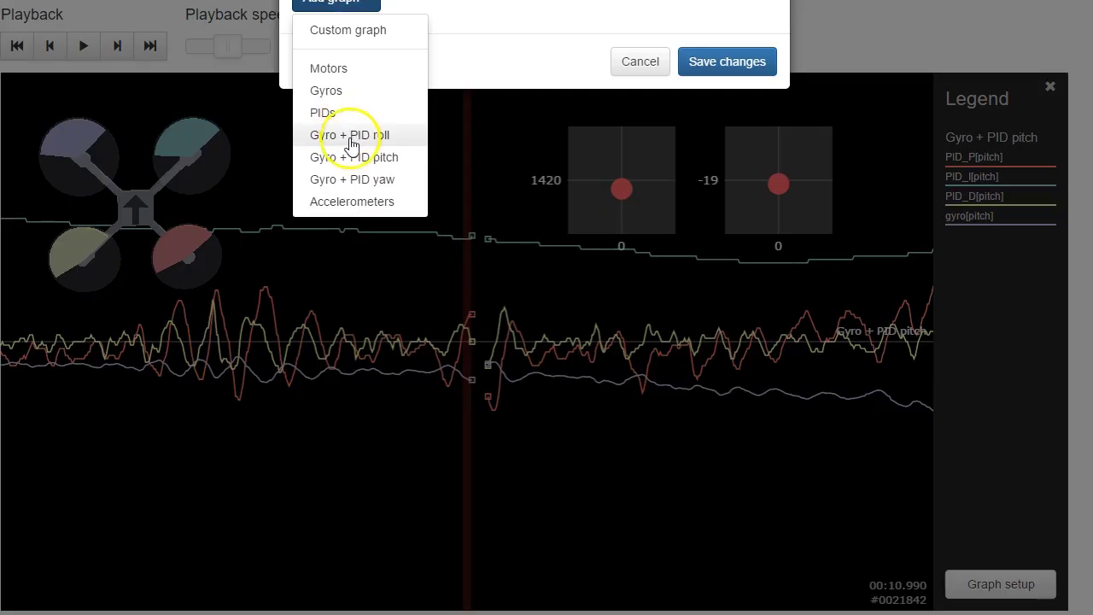
In Blackbox Explorer, change the graph setup to the Gyro + PID roll preset and save the changes.
{"action": "left_click", "coordinate": [349, 136]}
{"action": "left_click", "coordinate": [718, 306]}
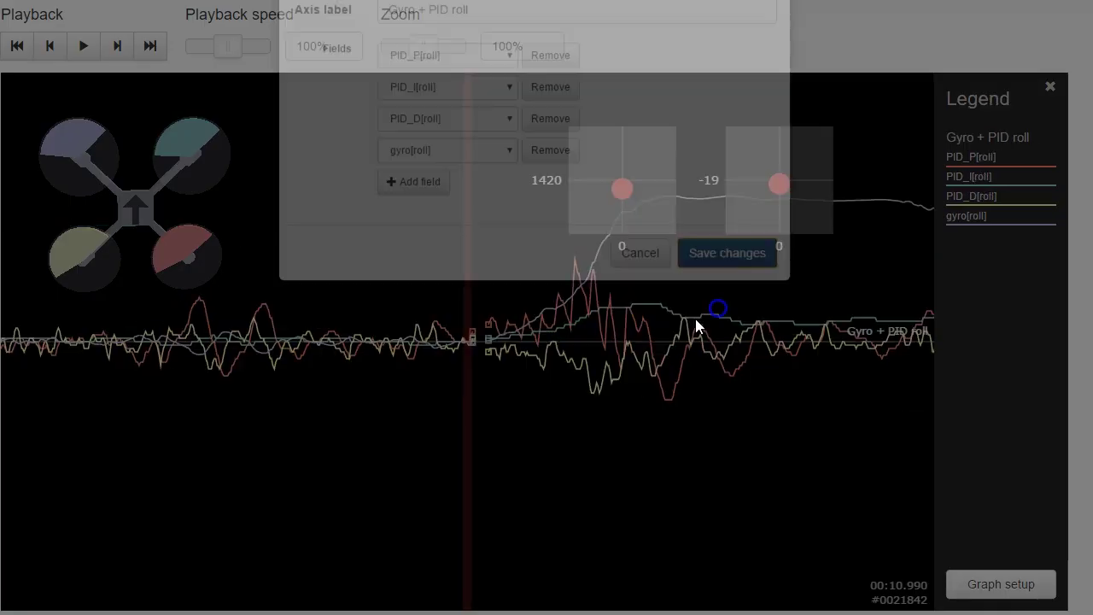
Compare the roll P, D and gyro traces around 6.6 and 31.5 seconds of the log.
{"action": "left_click_drag", "start_coordinate": [444, 517], "coordinate": [282, 518]}
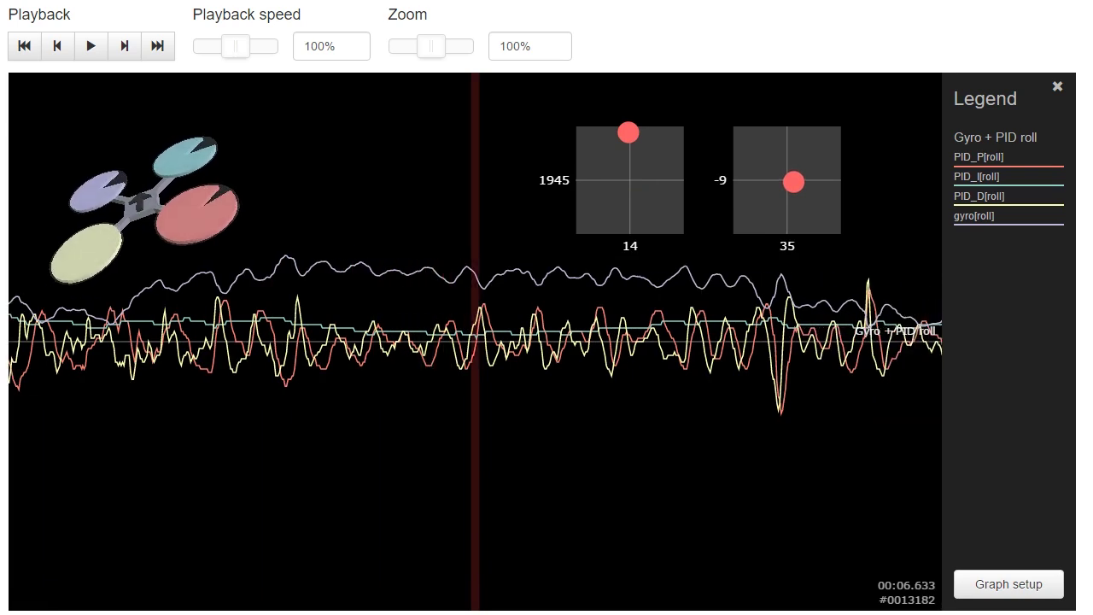
{"action": "left_click_drag", "start_coordinate": [569, 381], "coordinate": [624, 466]}
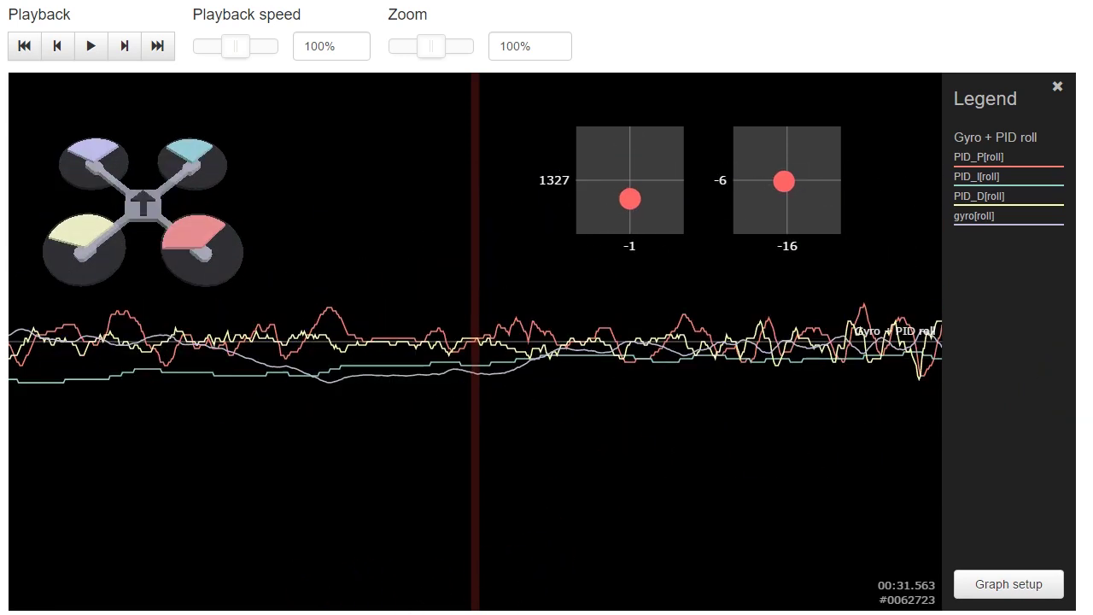
{"action": "left_click_drag", "start_coordinate": [579, 518], "coordinate": [0, 502]}
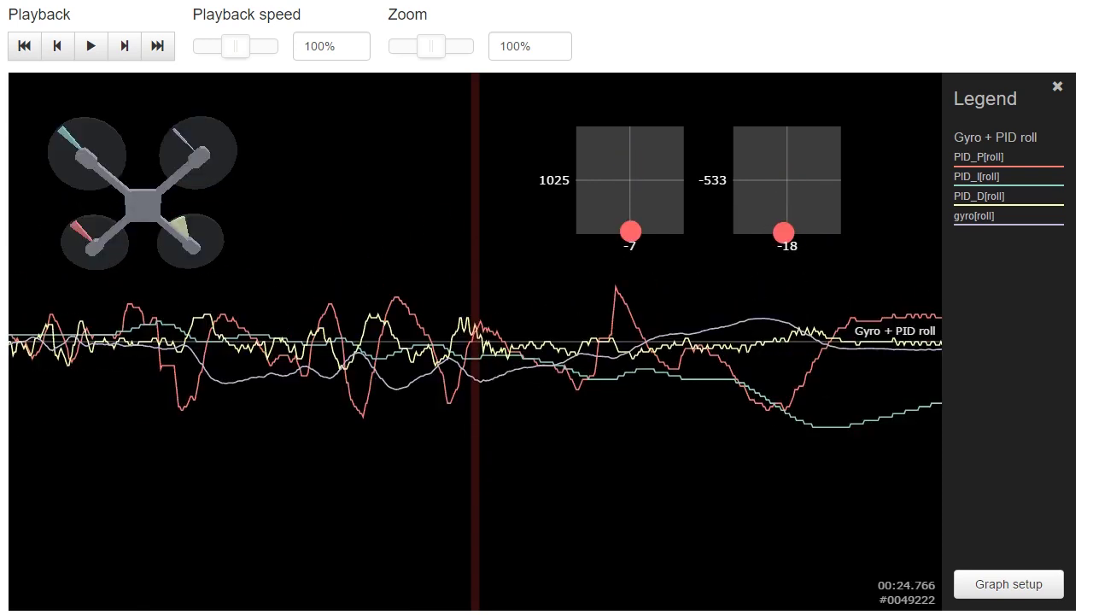
Step backwards through the roll traces from about 24.8 to 14.7 seconds, checking the P and D oscillations.
{"action": "key", "text": "Left"}
{"action": "key", "text": "Left"}
{"action": "key", "text": "Left"}
{"action": "key", "text": "Left"}
{"action": "key", "text": "Left"}
{"action": "key", "text": "Left"}
{"action": "key", "text": "Left"}
{"action": "key", "text": "Left"}
{"action": "key", "text": "Left"}
{"action": "key", "text": "Left"}
{"action": "key", "text": "Left"}
{"action": "key", "text": "Left"}
{"action": "key", "text": "Left"}
{"action": "key", "text": "Left"}
{"action": "key", "text": "Left"}
{"action": "key", "text": "Left"}
{"action": "key", "text": "Left"}
{"action": "key", "text": "Left"}
{"action": "key", "text": "Left"}
{"action": "key", "text": "Left"}
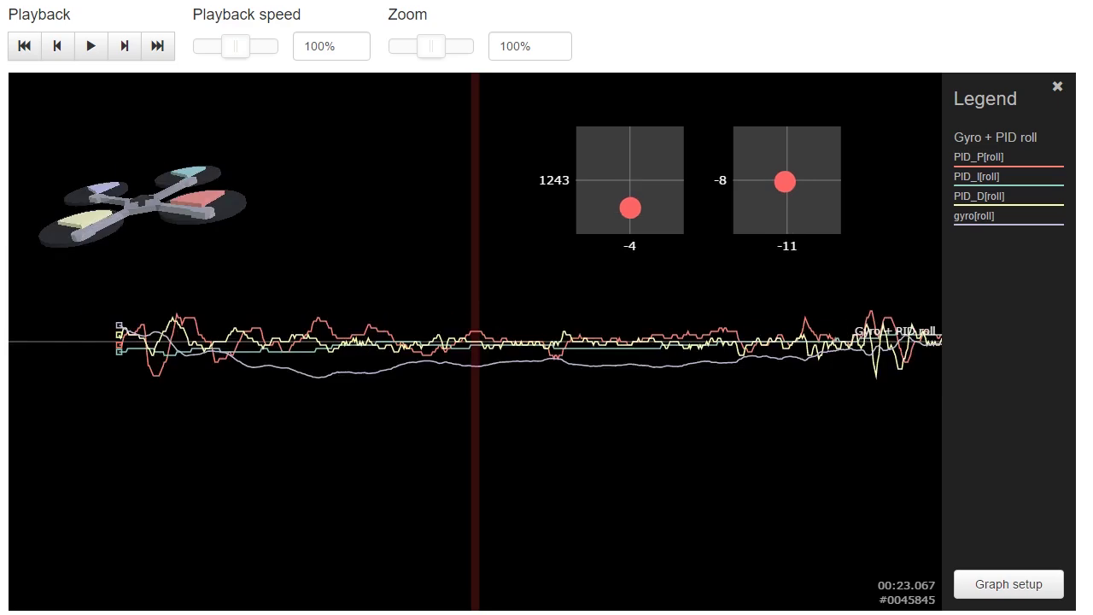
{"action": "key", "text": "Left"}
{"action": "key", "text": "Left"}
{"action": "key", "text": "Left"}
{"action": "key", "text": "Left"}
{"action": "key", "text": "Left"}
{"action": "key", "text": "Left"}
{"action": "key", "text": "Left"}
{"action": "key", "text": "Left"}
{"action": "key", "text": "Left"}
{"action": "key", "text": "Left"}
{"action": "key", "text": "Left"}
{"action": "key", "text": "Left"}
{"action": "key", "text": "Left"}
{"action": "key", "text": "Left"}
{"action": "key", "text": "Left"}
{"action": "key", "text": "Left"}
{"action": "key", "text": "Left"}
{"action": "key", "text": "Left"}
{"action": "key", "text": "Left"}
{"action": "key", "text": "Left"}
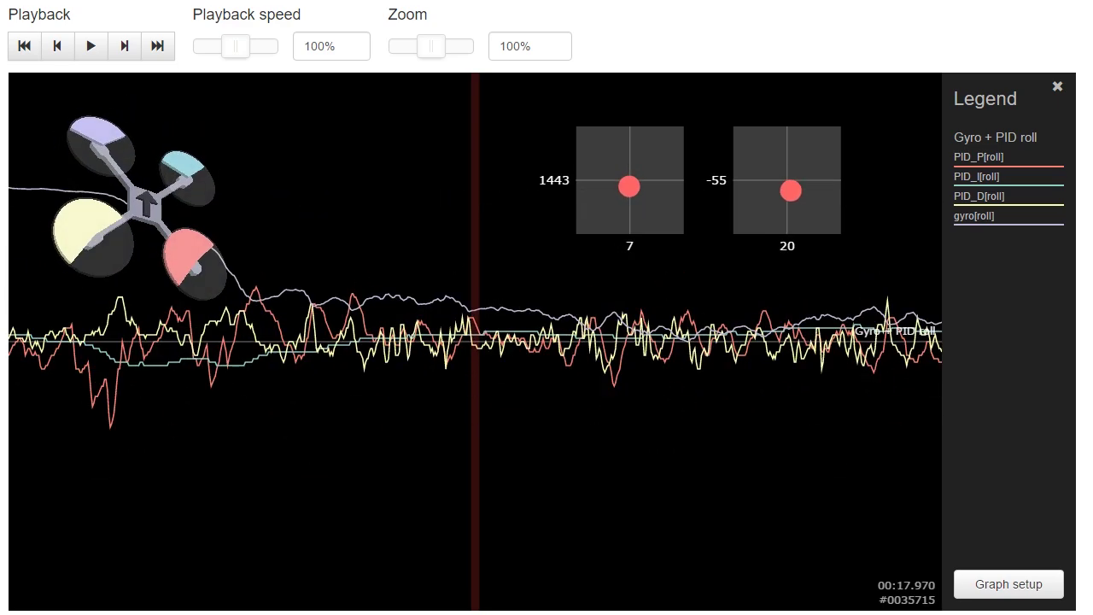
{"action": "key", "text": "Left"}
{"action": "key", "text": "Left"}
{"action": "key", "text": "Left"}
{"action": "key", "text": "Left"}
{"action": "key", "text": "Left"}
{"action": "key", "text": "Left"}
{"action": "key", "text": "Left"}
{"action": "key", "text": "Left"}
{"action": "key", "text": "Left"}
{"action": "key", "text": "Left"}
{"action": "key", "text": "Left"}
{"action": "key", "text": "Left"}
{"action": "key", "text": "Left"}
{"action": "key", "text": "Left"}
{"action": "key", "text": "Left"}
{"action": "key", "text": "Left"}
{"action": "key", "text": "Left"}
{"action": "key", "text": "Left"}
{"action": "key", "text": "Left"}
{"action": "key", "text": "Left"}
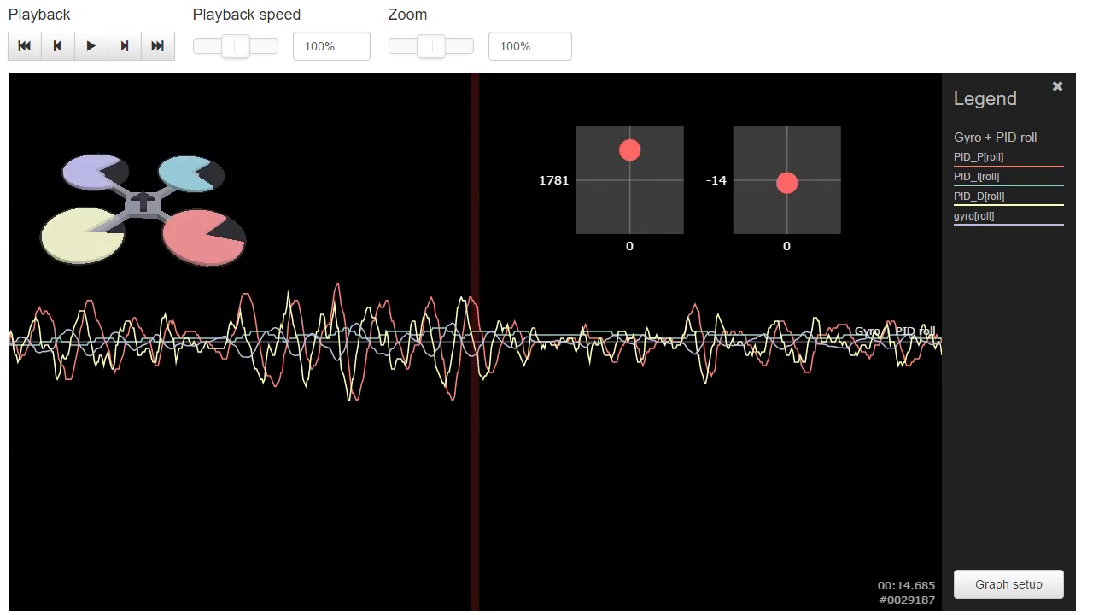
Examine the roll P, D and gyro oscillations between about 11 and 6 seconds of the log.
{"action": "left_click_drag", "start_coordinate": [386, 361], "coordinate": [1092, 410]}
{"action": "left_click_drag", "start_coordinate": [52, 410], "coordinate": [1092, 433]}
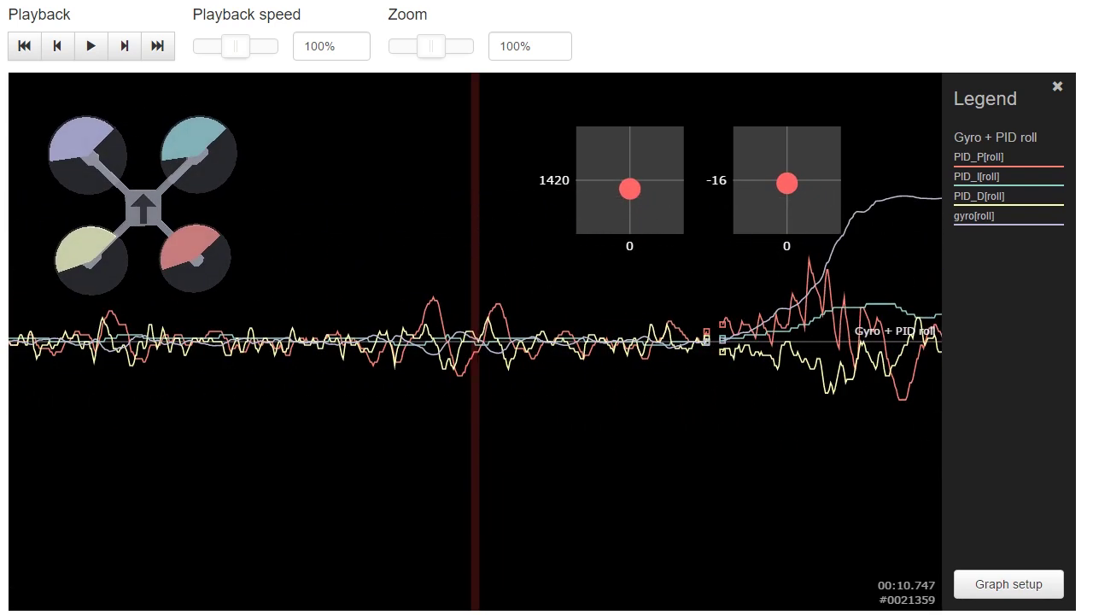
{"action": "left_click_drag", "start_coordinate": [454, 443], "coordinate": [1024, 469]}
{"action": "left_click_drag", "start_coordinate": [632, 439], "coordinate": [974, 431]}
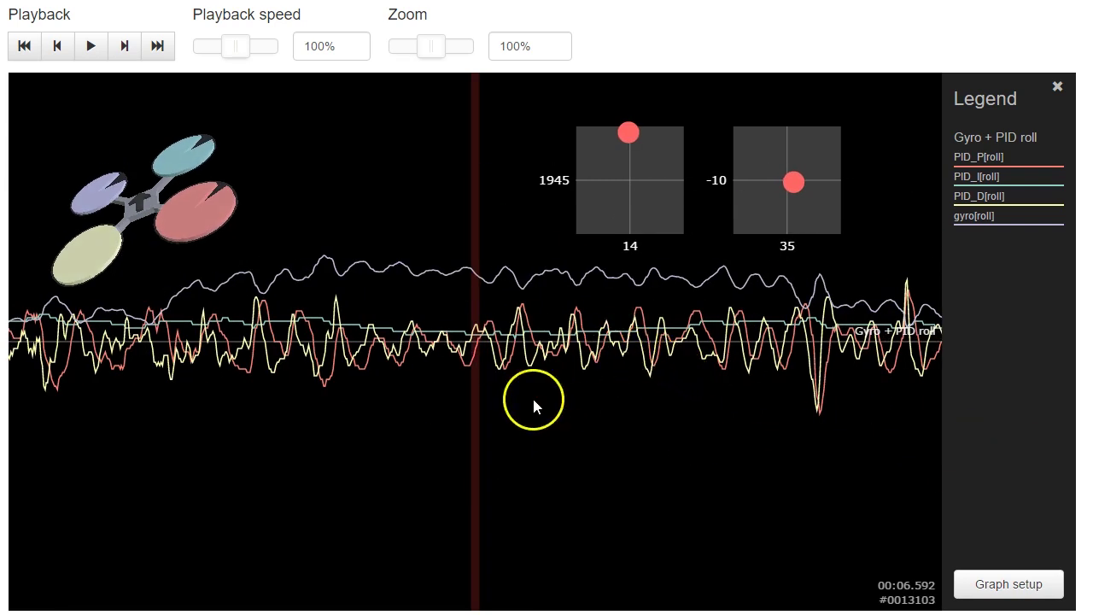
{"action": "left_click_drag", "start_coordinate": [535, 398], "coordinate": [768, 385]}
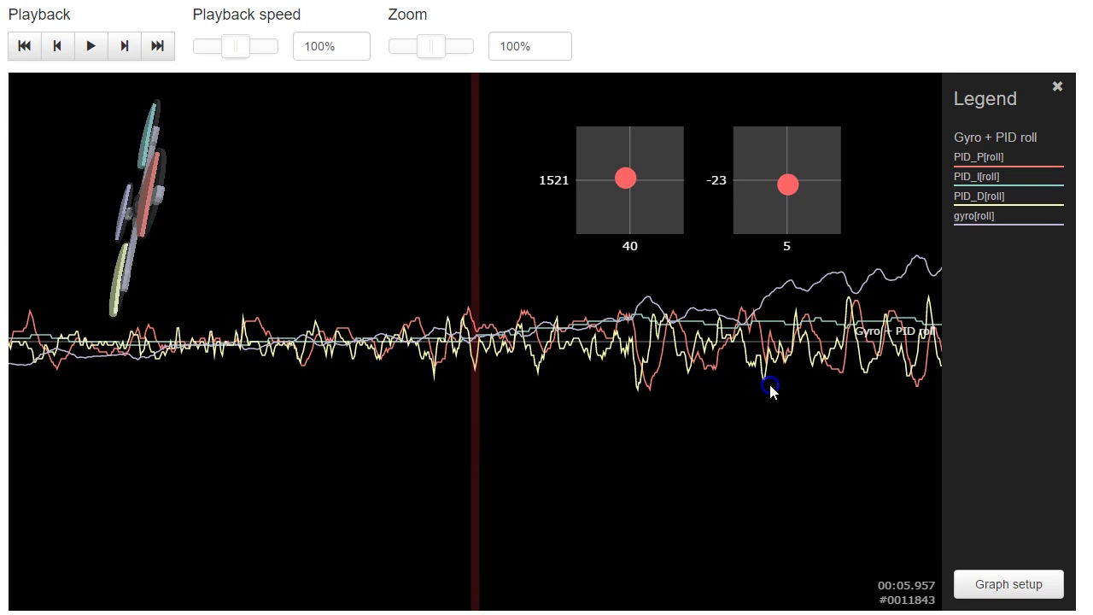
Examine the roll P, D and gyro oscillations between about 38 and 43 seconds of the log.
{"action": "left_click", "coordinate": [714, 446]}
{"action": "left_click_drag", "start_coordinate": [213, 449], "coordinate": [1060, 440]}
{"action": "left_click_drag", "start_coordinate": [276, 474], "coordinate": [828, 474]}
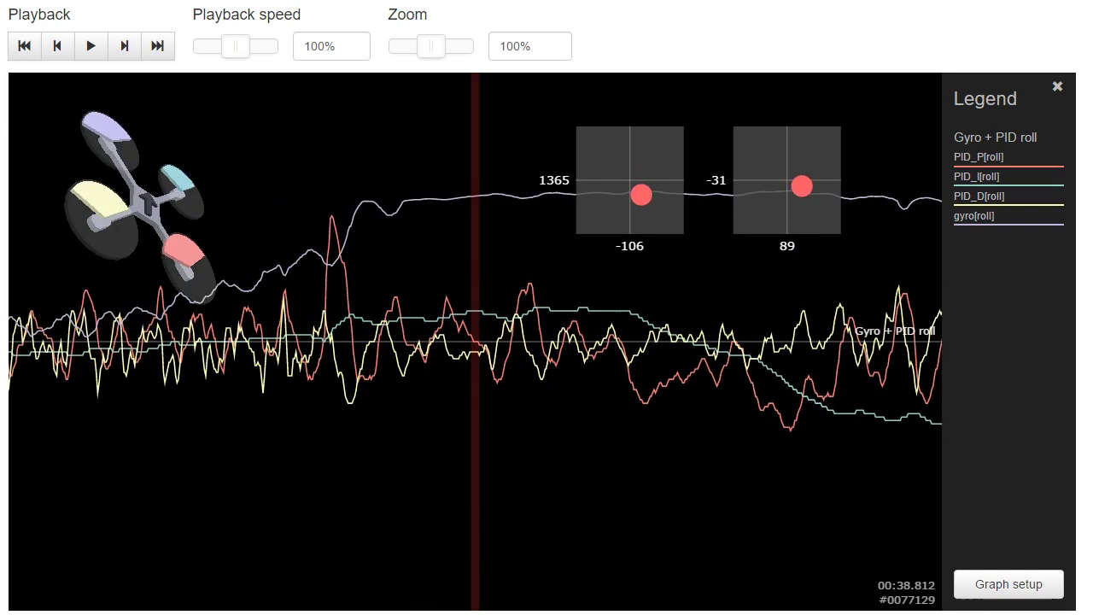
{"action": "left_click_drag", "start_coordinate": [394, 523], "coordinate": [0, 540]}
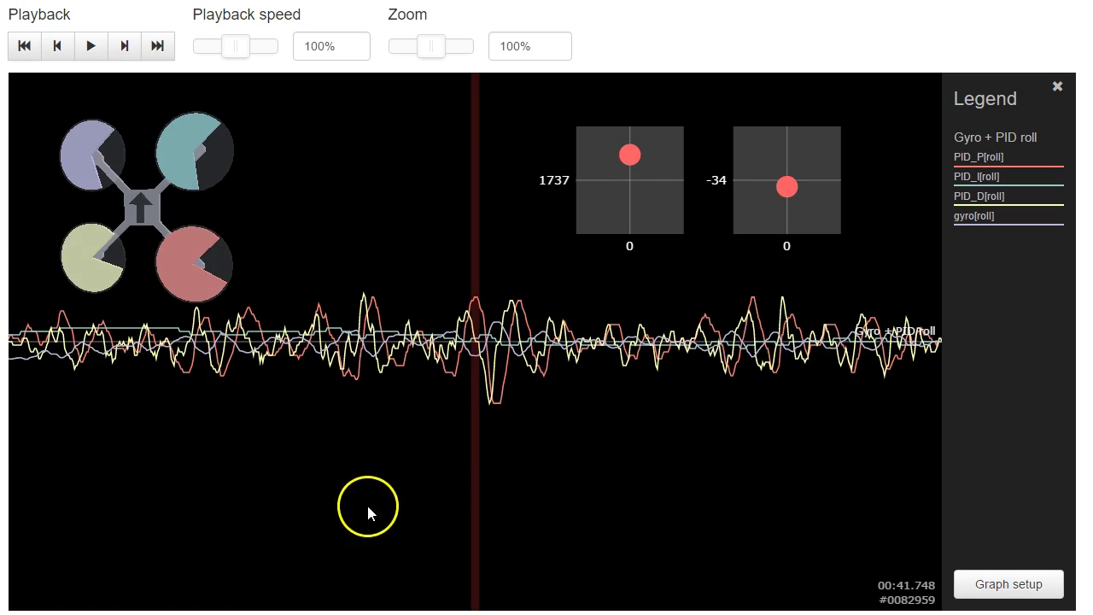
{"action": "left_click_drag", "start_coordinate": [368, 513], "coordinate": [237, 527]}
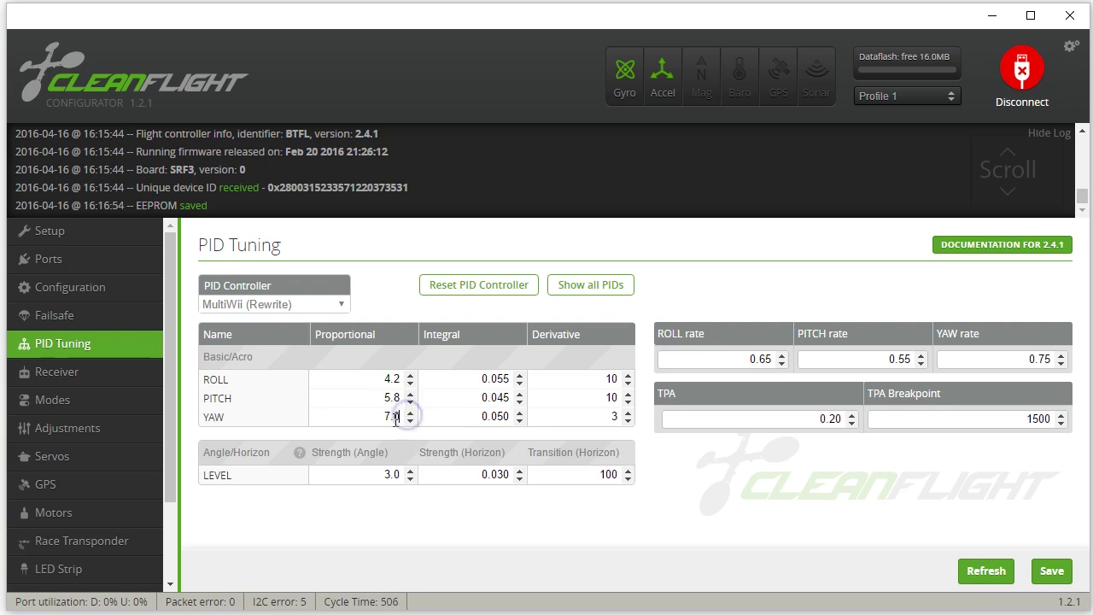
Save the PID tuning values in Cleanflight Configurator.
{"action": "left_click", "coordinate": [1051, 571]}
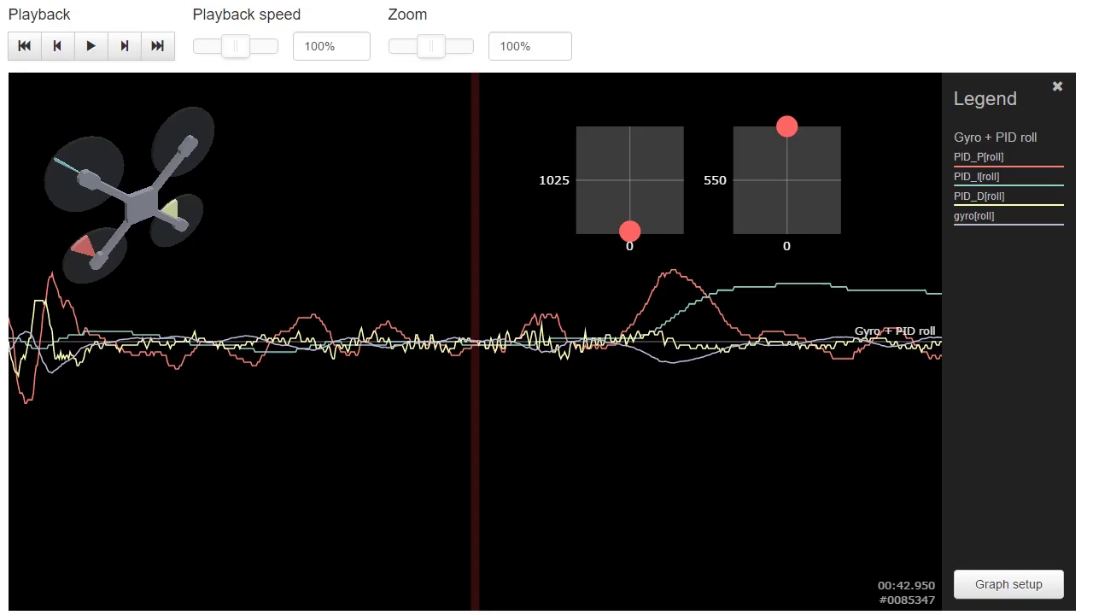
In Blackbox Explorer, replace the Gyro + PID roll graph with the Gyro + PID yaw preset and save the changes.
{"action": "left_click", "coordinate": [977, 585]}
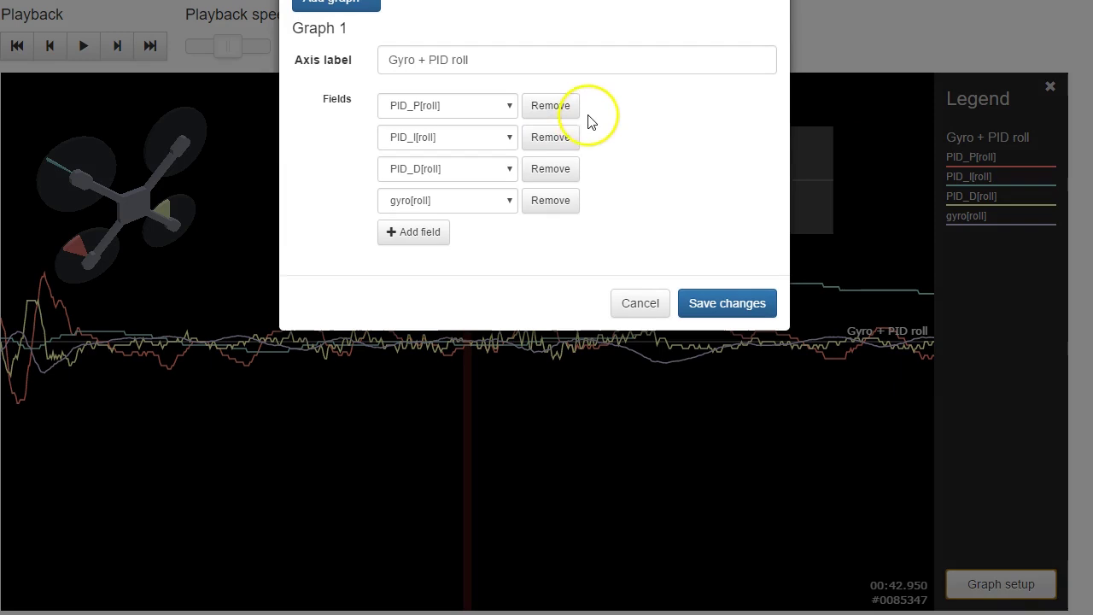
{"action": "left_click", "coordinate": [548, 106]}
{"action": "left_click", "coordinate": [548, 106]}
{"action": "left_click", "coordinate": [320, 7]}
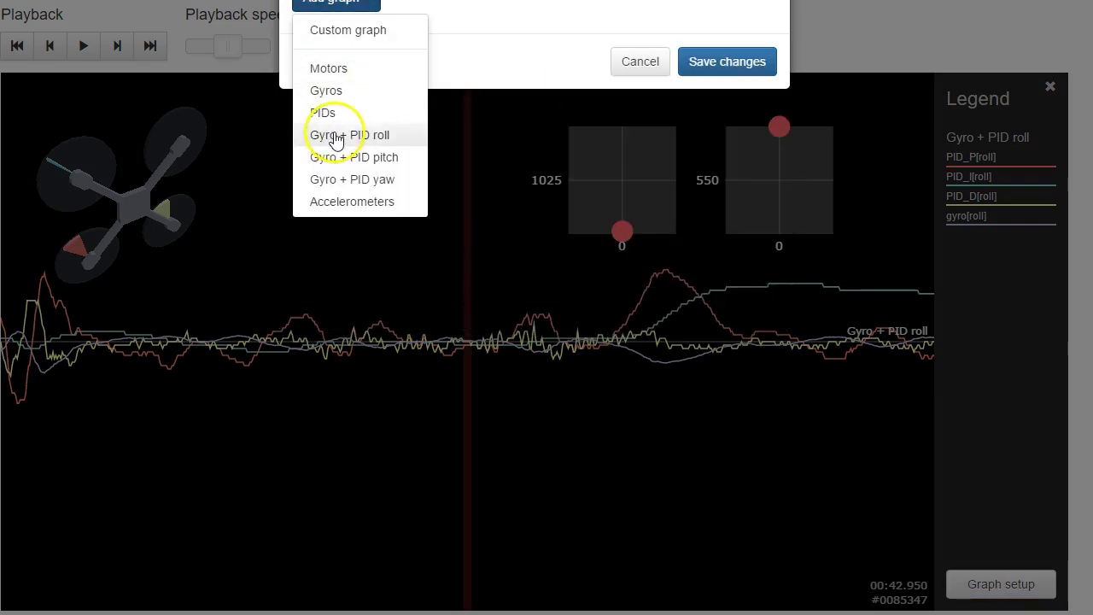
{"action": "left_click", "coordinate": [340, 199]}
{"action": "left_click", "coordinate": [541, 110]}
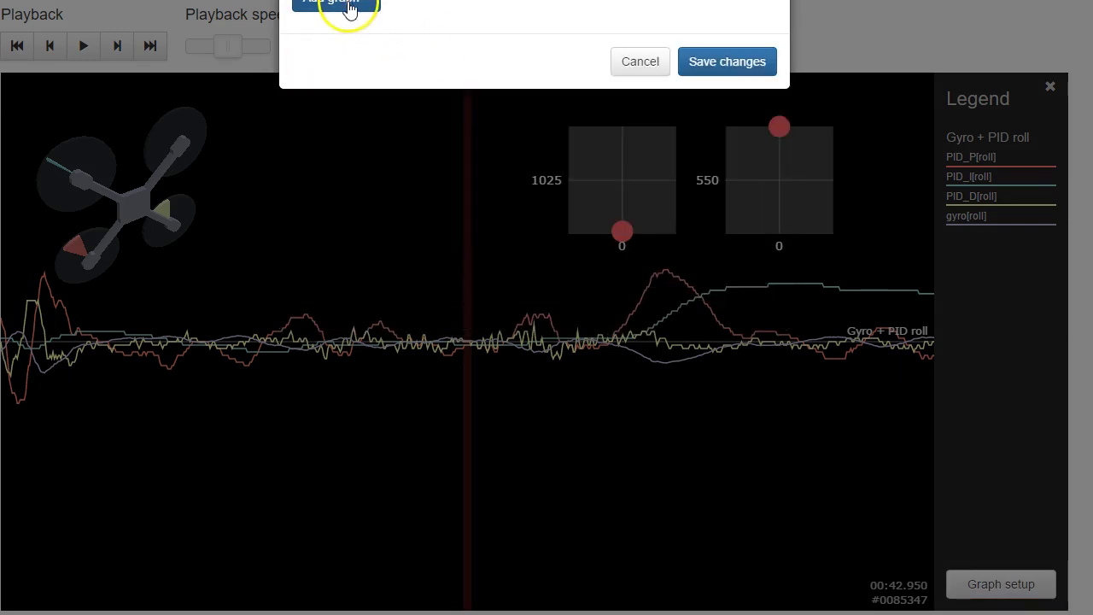
{"action": "left_click", "coordinate": [348, 7]}
{"action": "left_click", "coordinate": [342, 179]}
{"action": "left_click", "coordinate": [747, 302]}
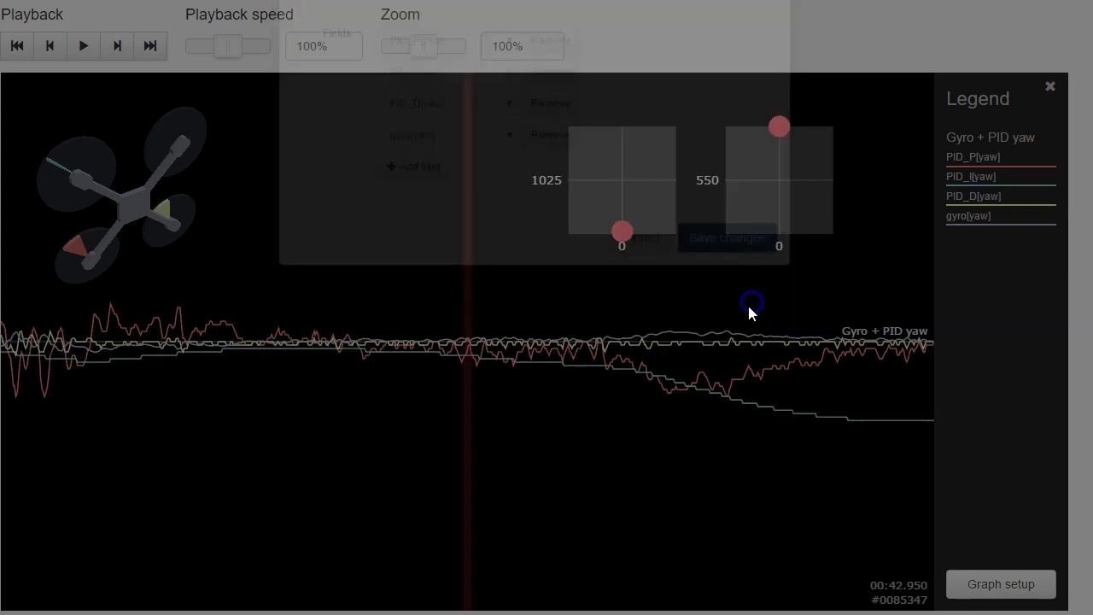
Set the graph zoom to 50% and examine the yaw P and gyro oscillations between about 41 and 37 seconds.
{"action": "left_click_drag", "start_coordinate": [646, 432], "coordinate": [1092, 410]}
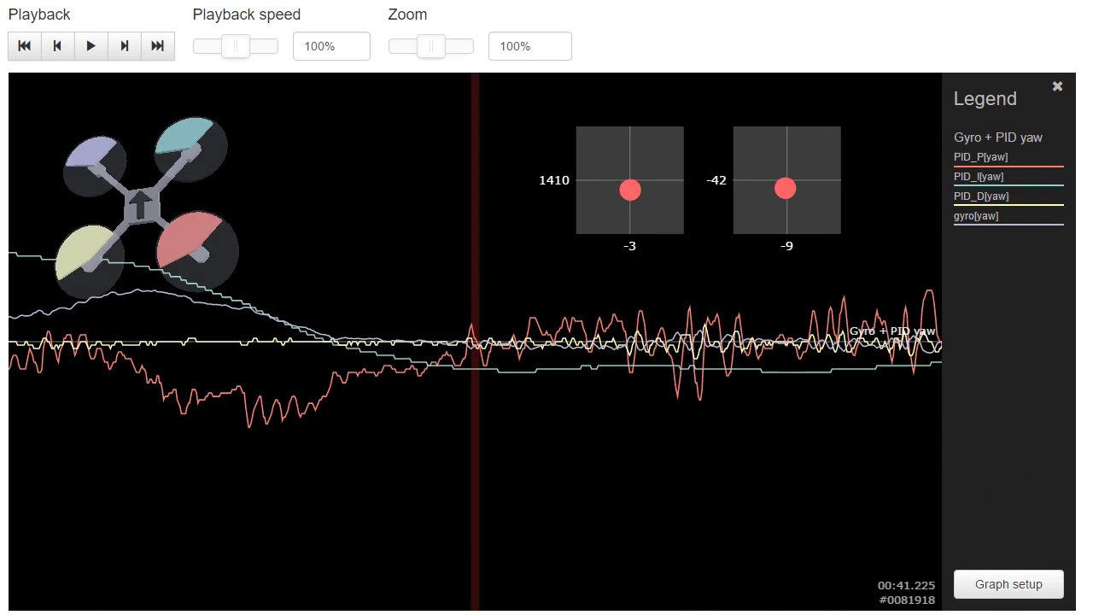
{"action": "left_click_drag", "start_coordinate": [429, 52], "coordinate": [407, 56]}
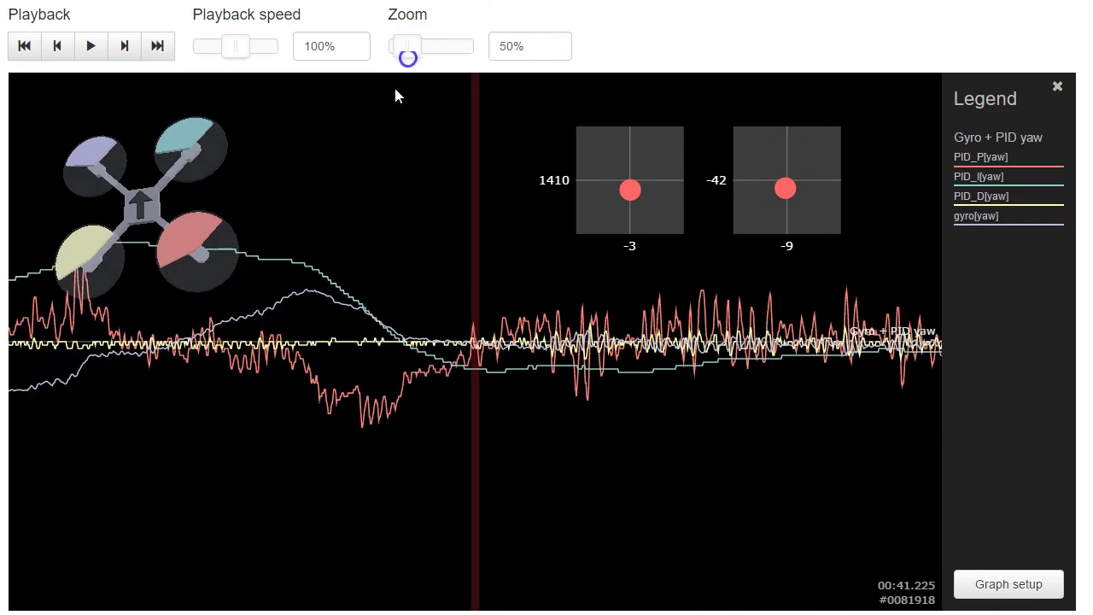
{"action": "left_click_drag", "start_coordinate": [210, 256], "coordinate": [1024, 392]}
{"action": "left_click_drag", "start_coordinate": [913, 393], "coordinate": [1092, 392]}
Replace the Gyro + PID yaw graph with the Motors preset and save the changes.
{"action": "left_click", "coordinate": [973, 589]}
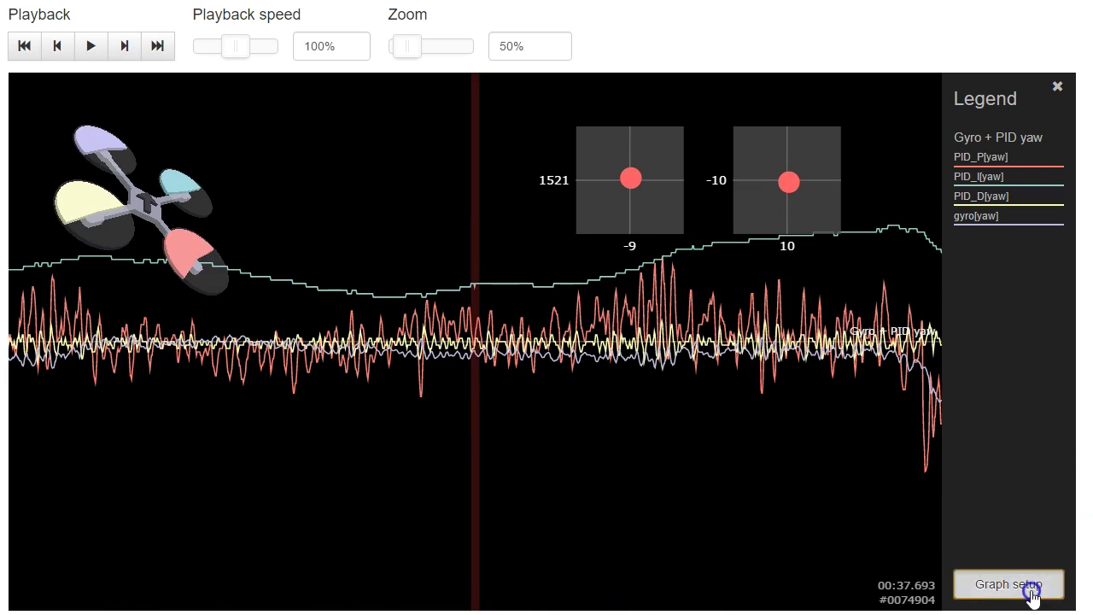
{"action": "left_click", "coordinate": [537, 102]}
{"action": "left_click", "coordinate": [538, 102]}
{"action": "left_click", "coordinate": [538, 103]}
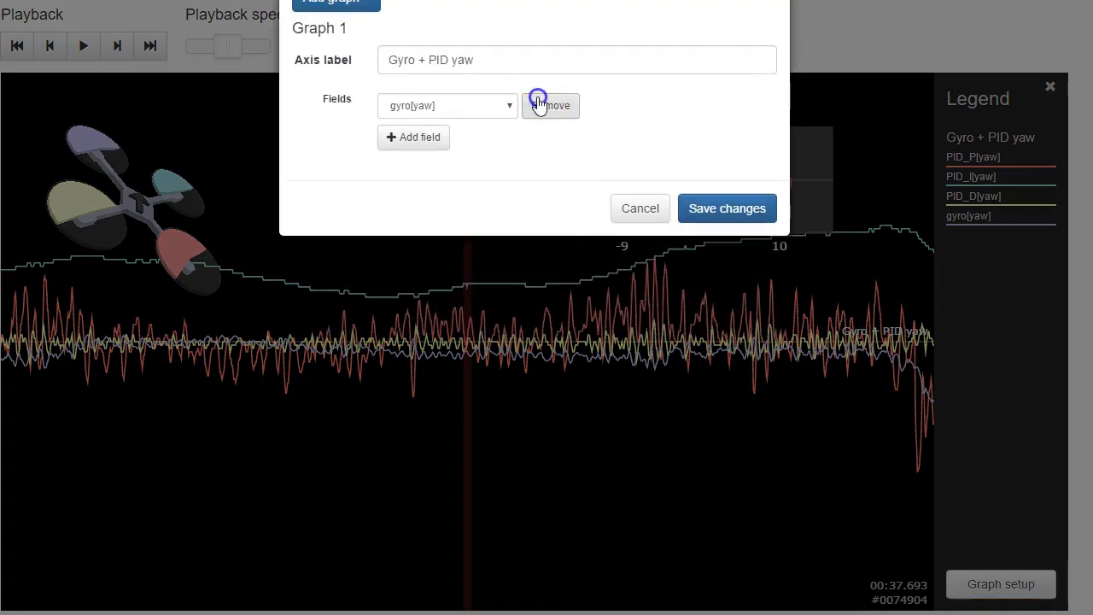
{"action": "left_click", "coordinate": [538, 102]}
{"action": "left_click", "coordinate": [362, 8]}
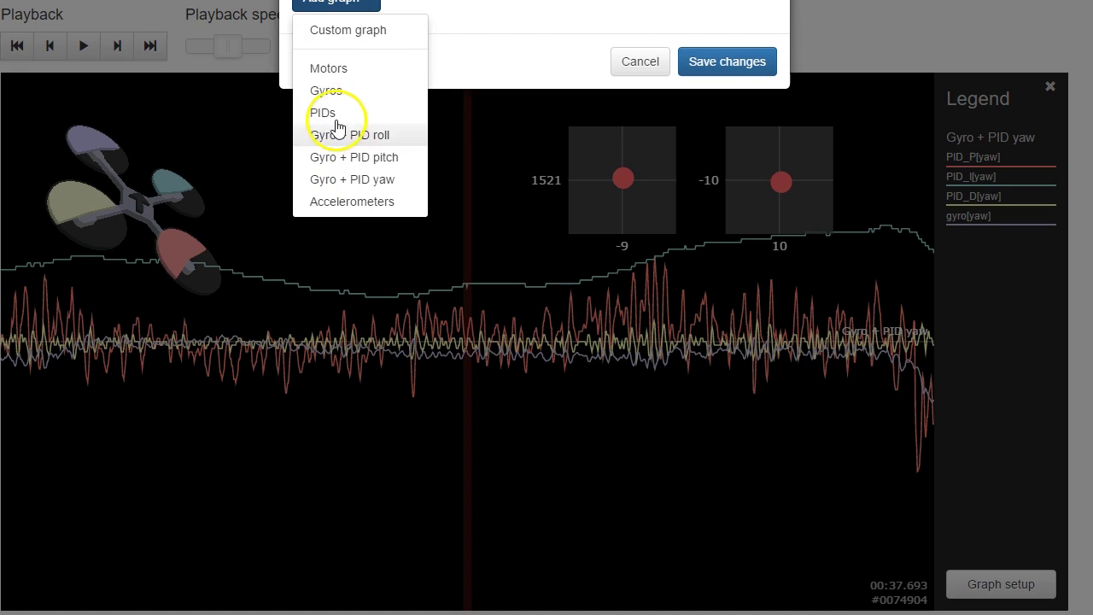
{"action": "left_click", "coordinate": [334, 68]}
{"action": "left_click", "coordinate": [752, 241]}
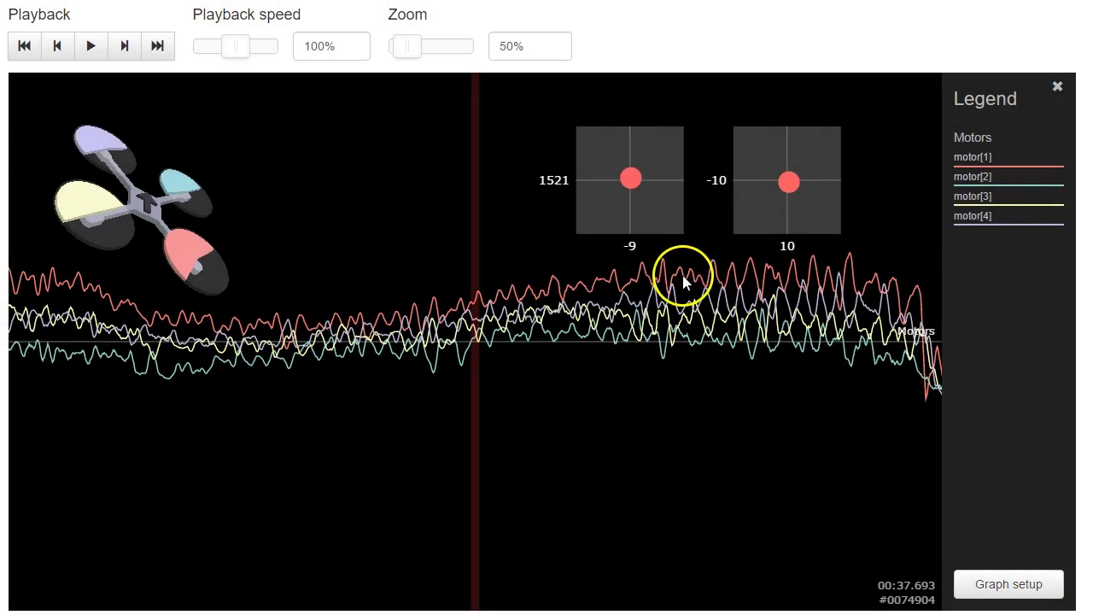
Examine the four motor traces for oscillations during the throttle rise around 32 seconds of the log.
{"action": "left_click_drag", "start_coordinate": [527, 358], "coordinate": [1092, 384]}
{"action": "left_click_drag", "start_coordinate": [350, 427], "coordinate": [1037, 393]}
{"action": "left_click_drag", "start_coordinate": [396, 410], "coordinate": [443, 405]}
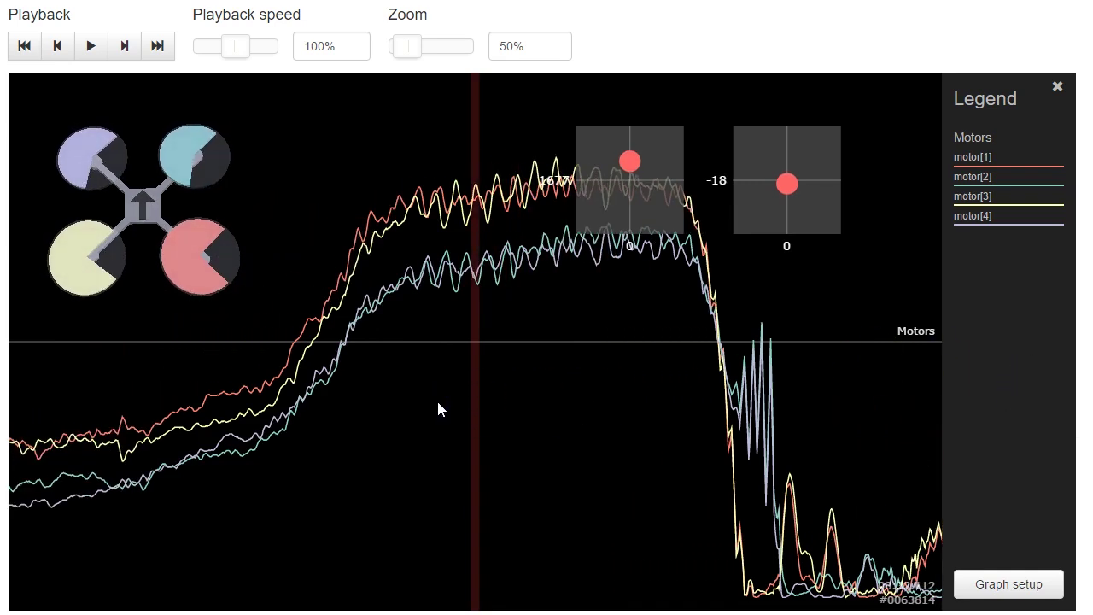
{"action": "left_click_drag", "start_coordinate": [418, 382], "coordinate": [345, 427]}
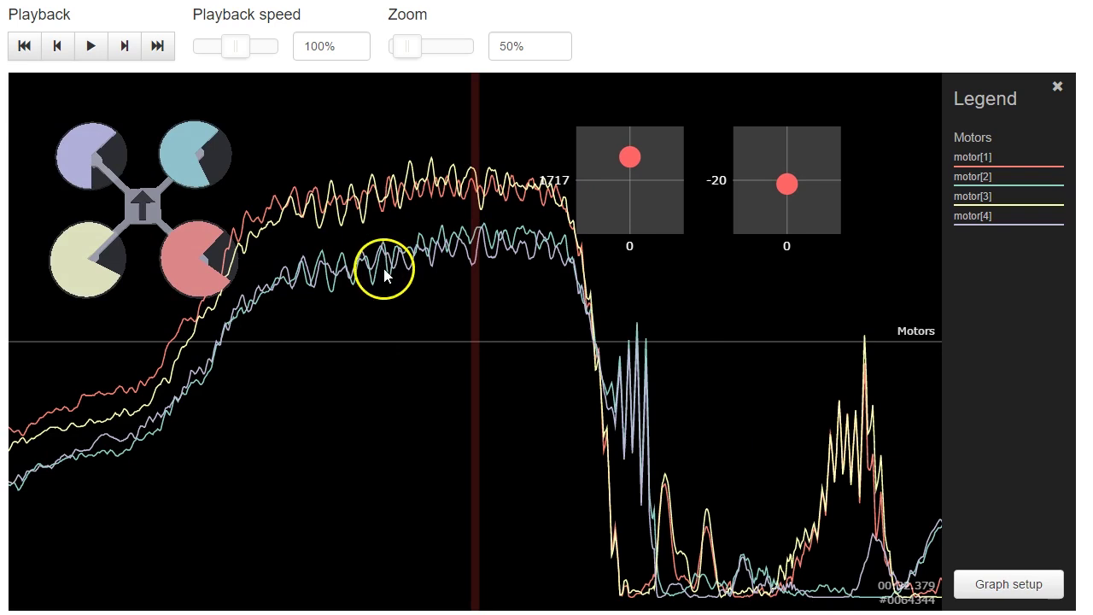
Review the motor traces from about 36 to 44 seconds, covering the high-throttle and zero-throttle sections.
{"action": "left_click_drag", "start_coordinate": [536, 299], "coordinate": [9, 319]}
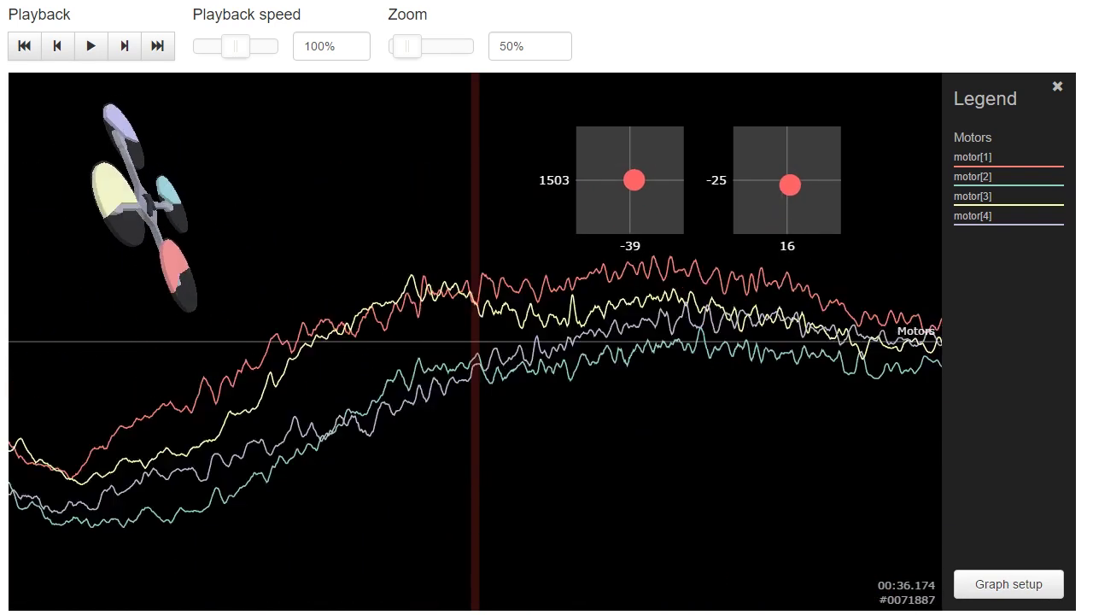
{"action": "left_click_drag", "start_coordinate": [889, 381], "coordinate": [368, 354]}
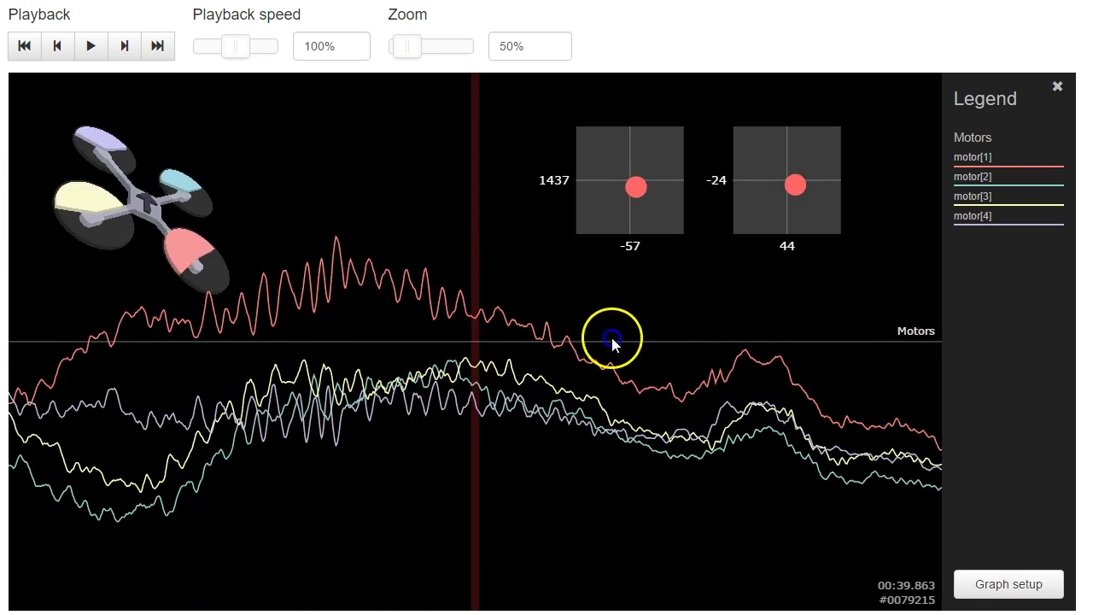
{"action": "left_click_drag", "start_coordinate": [610, 336], "coordinate": [229, 327]}
{"action": "left_click_drag", "start_coordinate": [844, 373], "coordinate": [666, 341]}
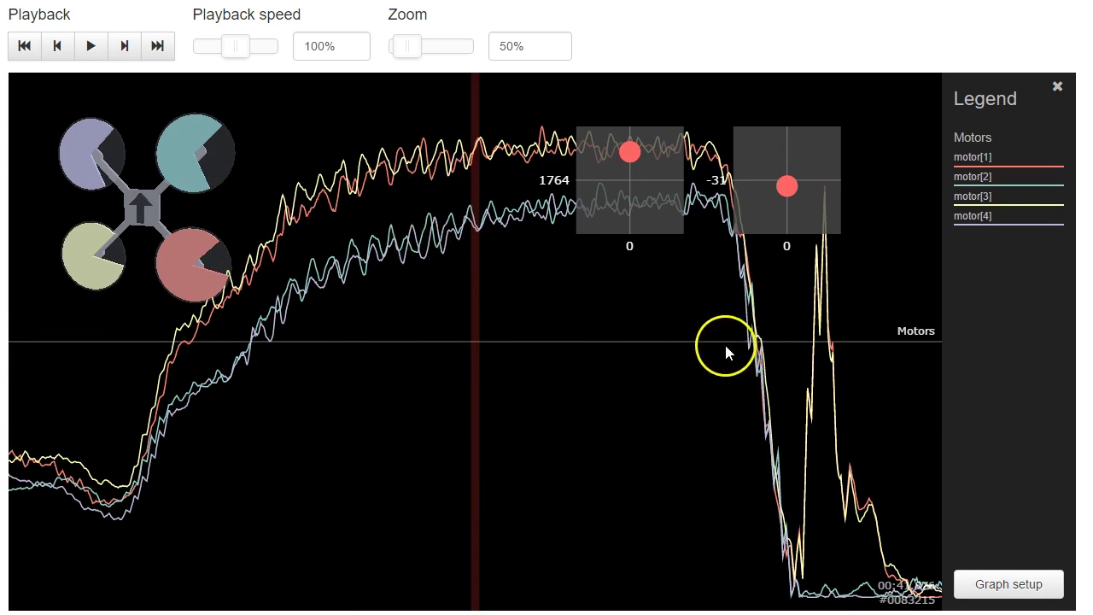
{"action": "left_click_drag", "start_coordinate": [707, 357], "coordinate": [292, 598]}
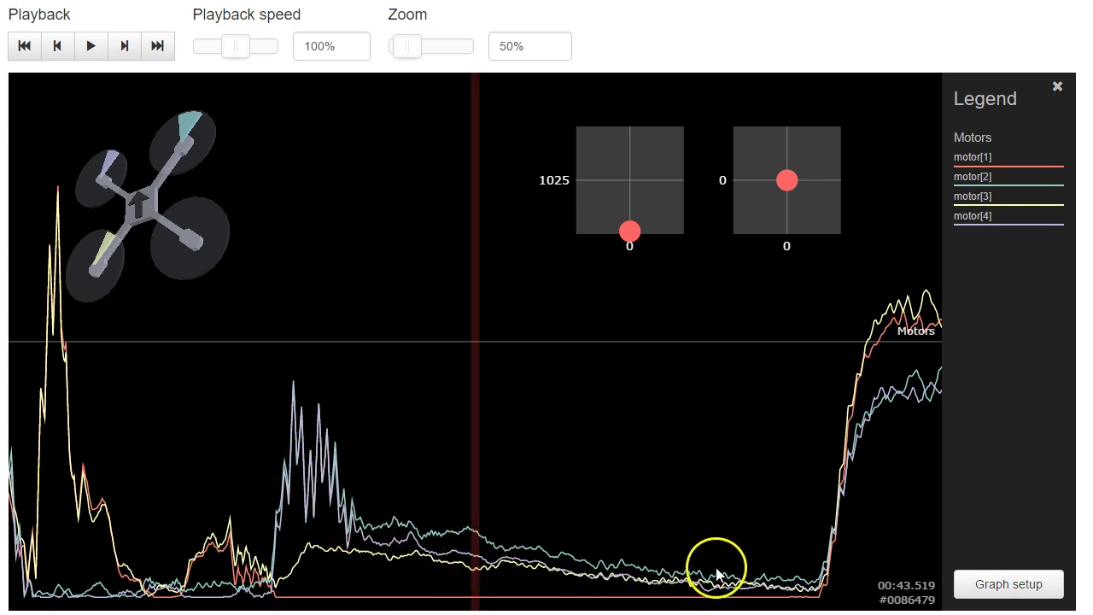
{"action": "left_click_drag", "start_coordinate": [786, 519], "coordinate": [620, 498]}
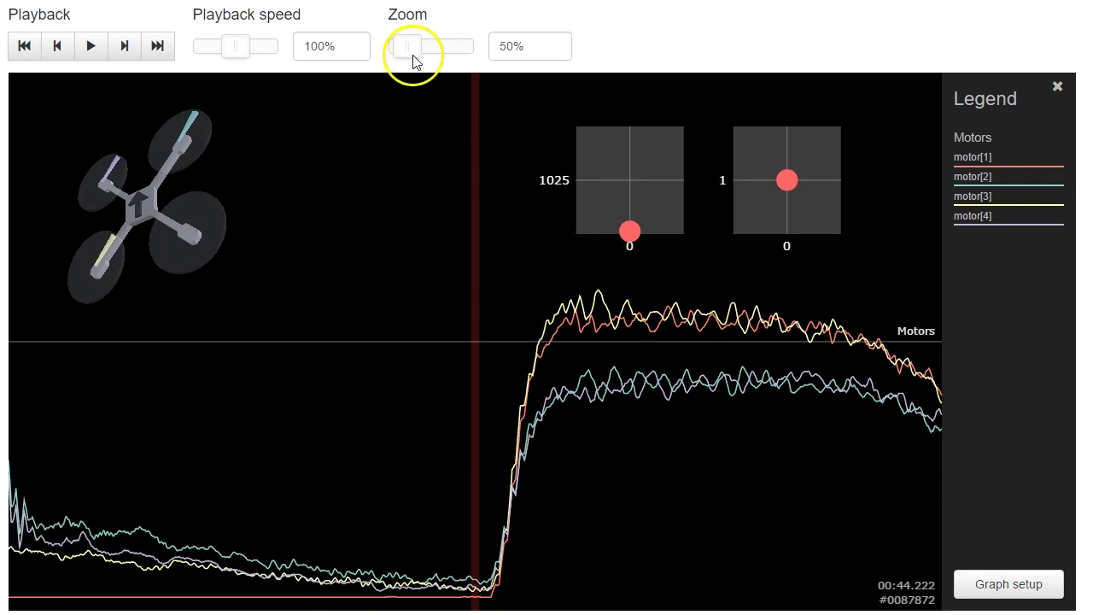
Set the graph zoom to 330% and inspect the motor traces before and during the throttle rise around 44 seconds.
{"action": "left_click_drag", "start_coordinate": [416, 56], "coordinate": [447, 55]}
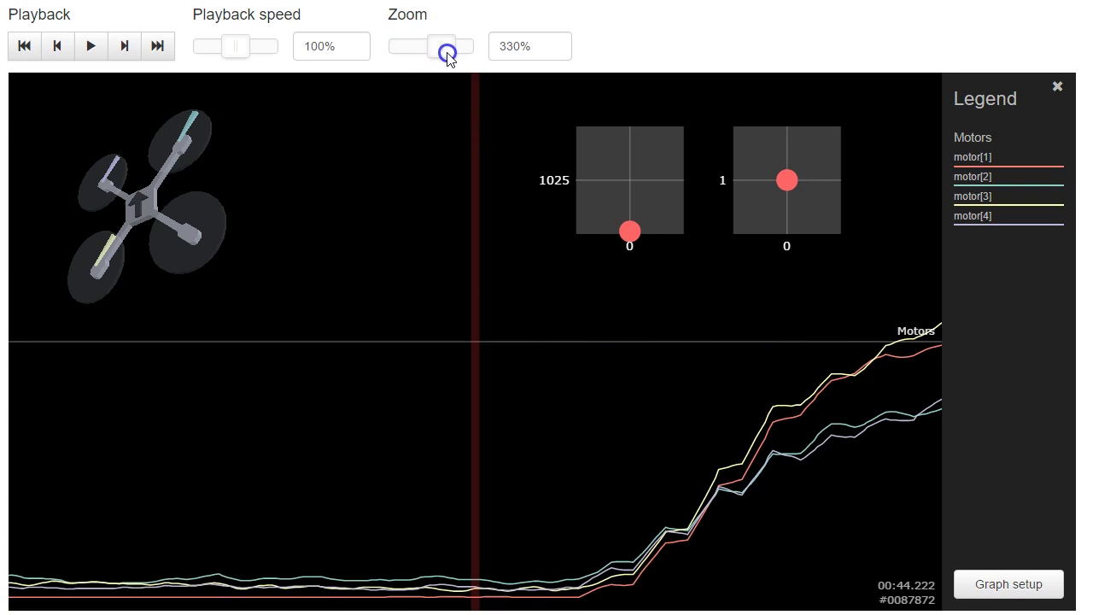
{"action": "left_click_drag", "start_coordinate": [726, 426], "coordinate": [551, 473]}
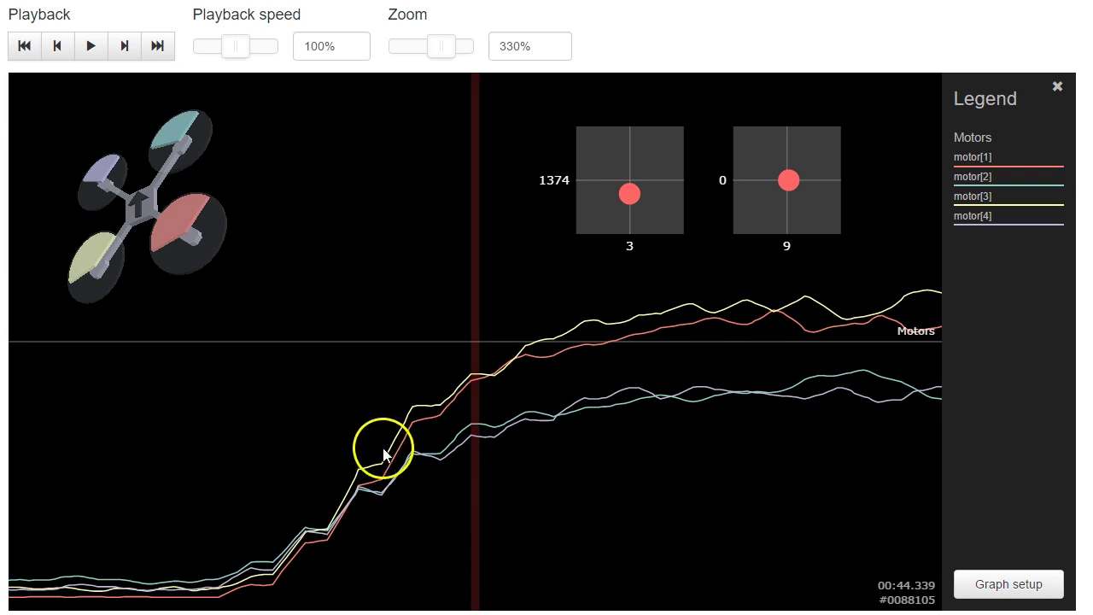
{"action": "left_click_drag", "start_coordinate": [389, 452], "coordinate": [1092, 446]}
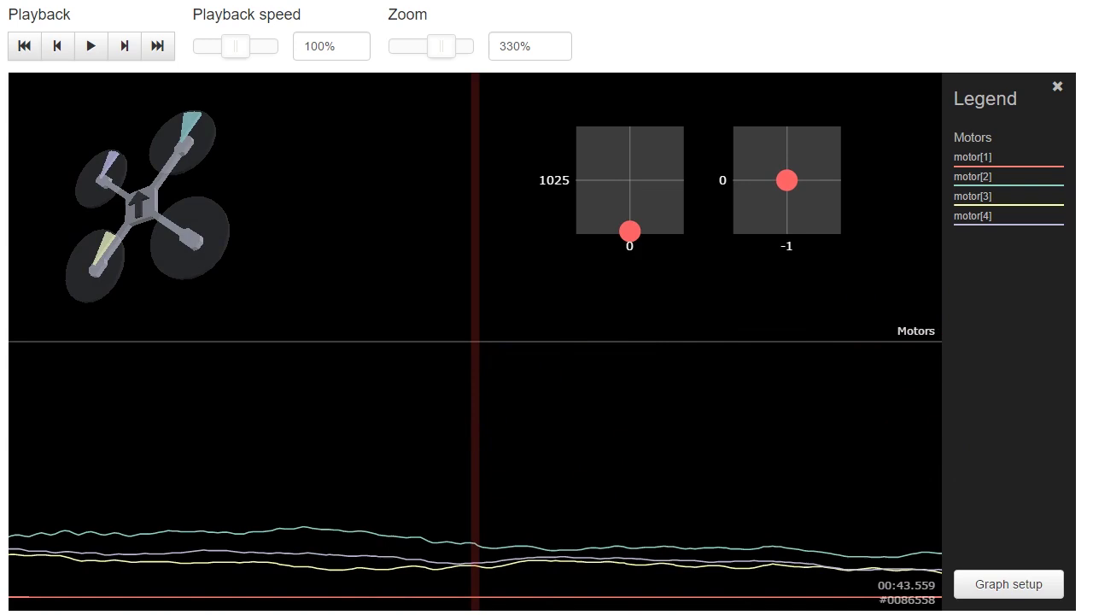
{"action": "left_click_drag", "start_coordinate": [224, 488], "coordinate": [0, 421]}
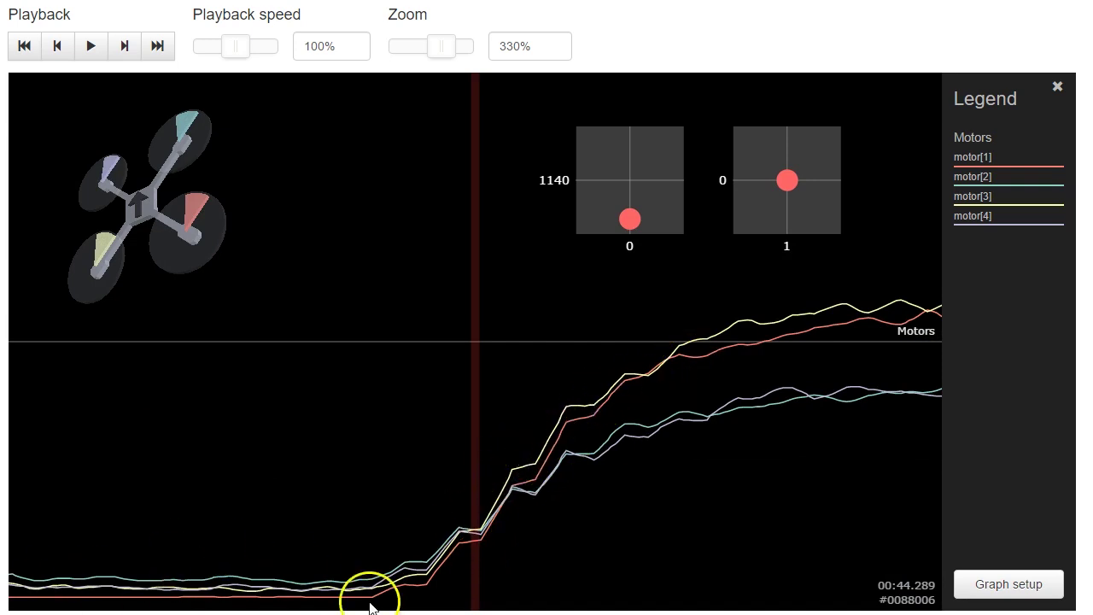
{"action": "left_click_drag", "start_coordinate": [306, 602], "coordinate": [396, 595]}
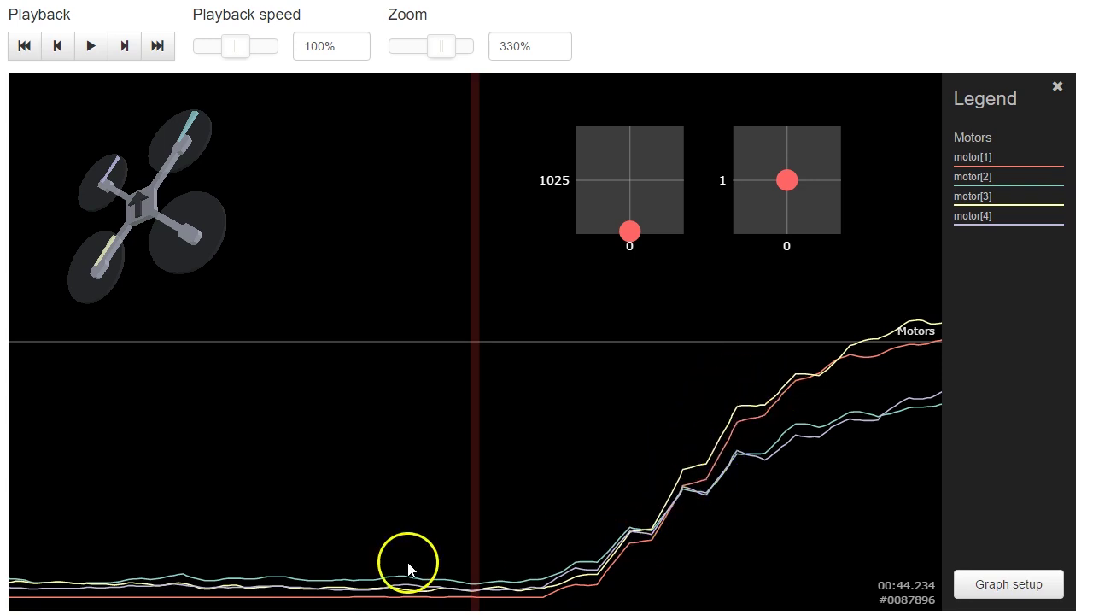
Compare the four motor traces from the low-throttle section at about 44.2 seconds through the throttle rise to about 45.4 seconds.
{"action": "left_click_drag", "start_coordinate": [380, 580], "coordinate": [614, 530]}
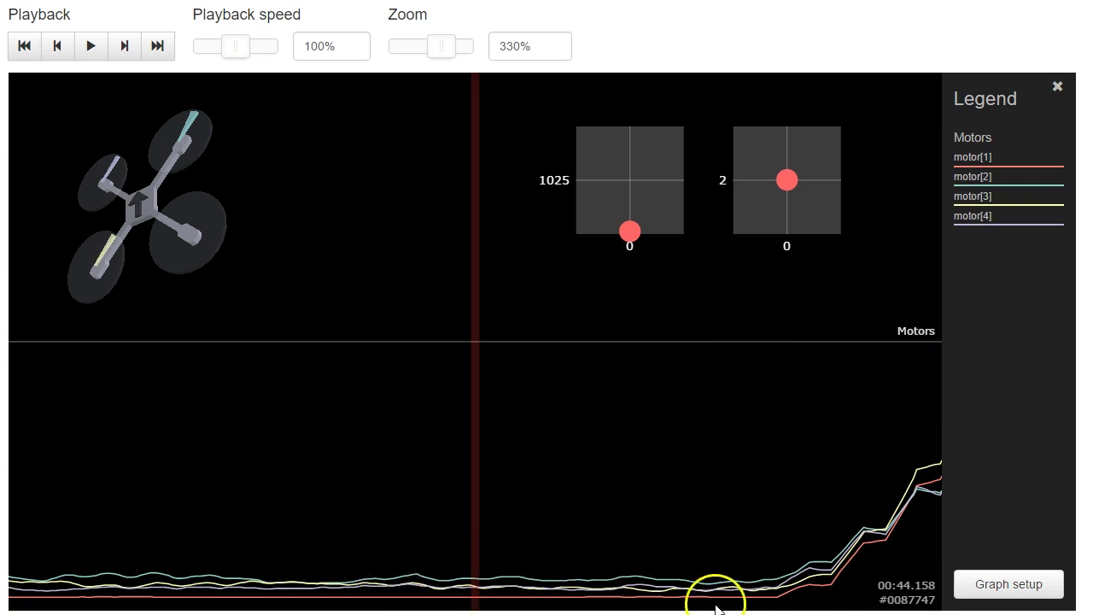
{"action": "scroll", "coordinate": [580, 589], "scroll_direction": "down", "scroll_amount": 1}
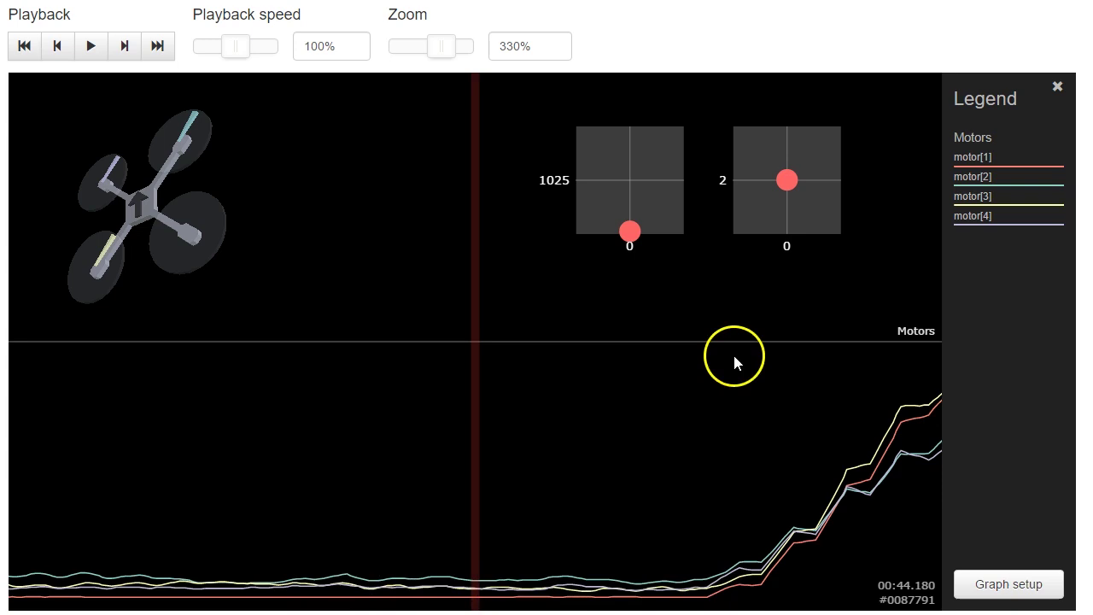
{"action": "scroll", "coordinate": [701, 496], "scroll_direction": "down", "scroll_amount": 3}
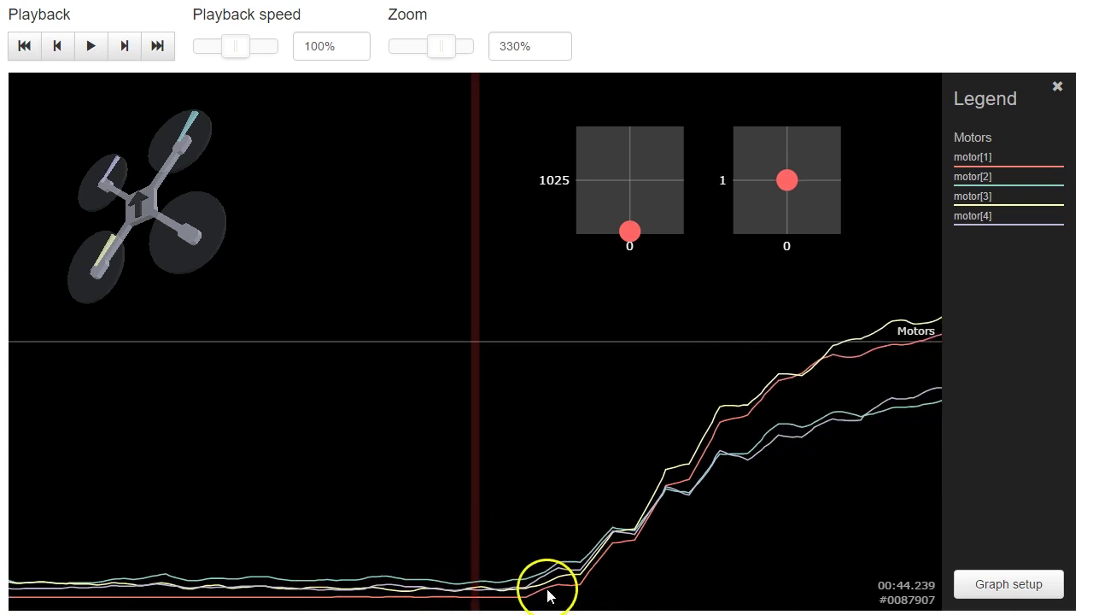
{"action": "scroll", "coordinate": [708, 378], "scroll_direction": "down", "scroll_amount": 1}
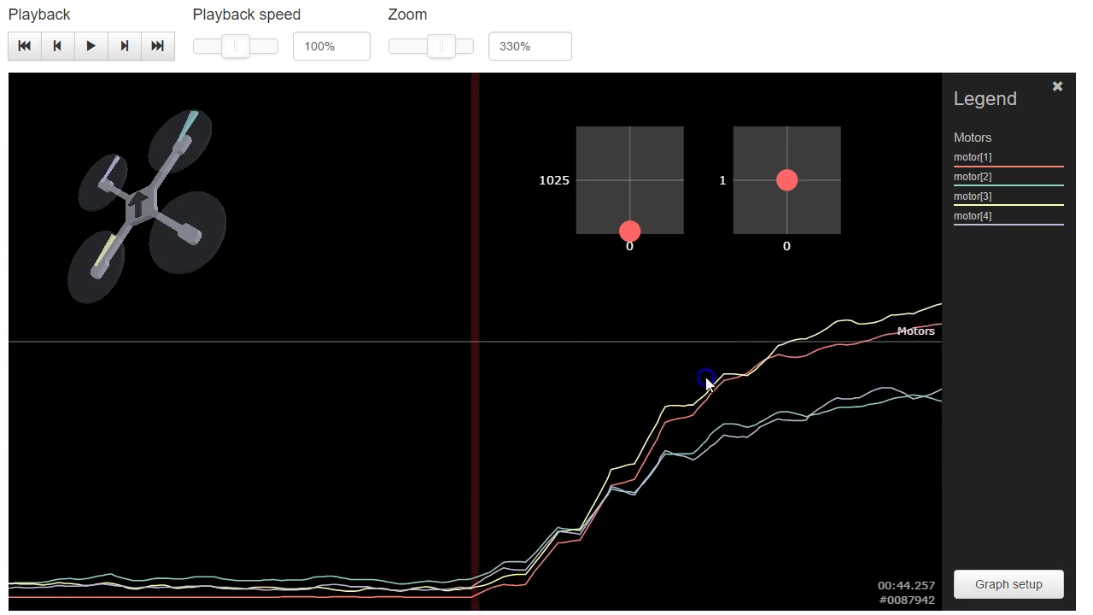
{"action": "scroll", "coordinate": [479, 446], "scroll_direction": "down", "scroll_amount": 4}
{"action": "left_click_drag", "start_coordinate": [478, 446], "coordinate": [9, 433]}
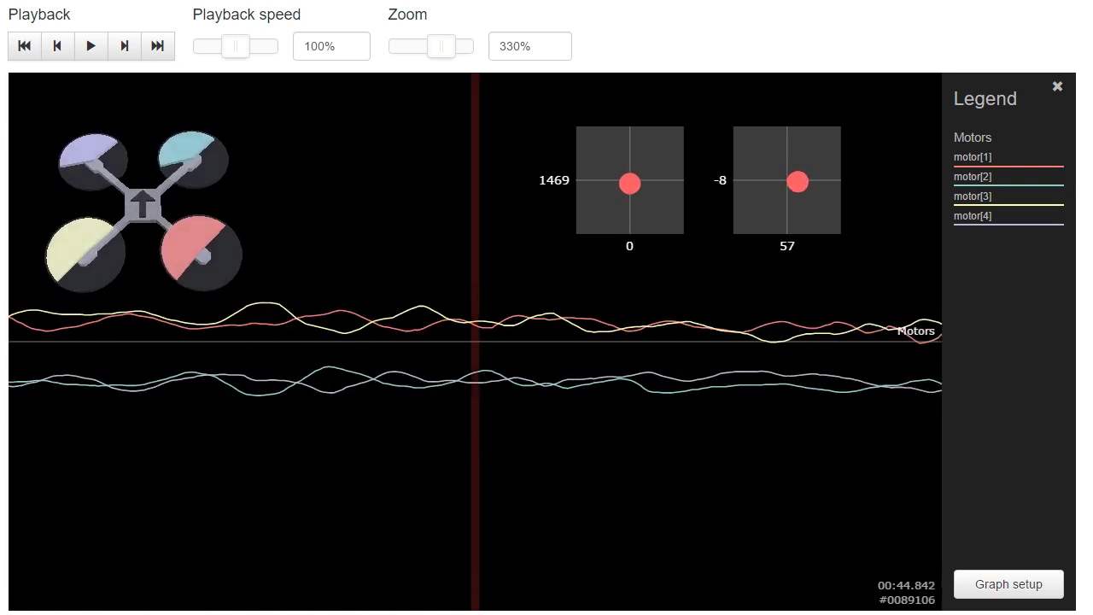
{"action": "scroll", "coordinate": [478, 446], "scroll_direction": "down", "scroll_amount": 3}
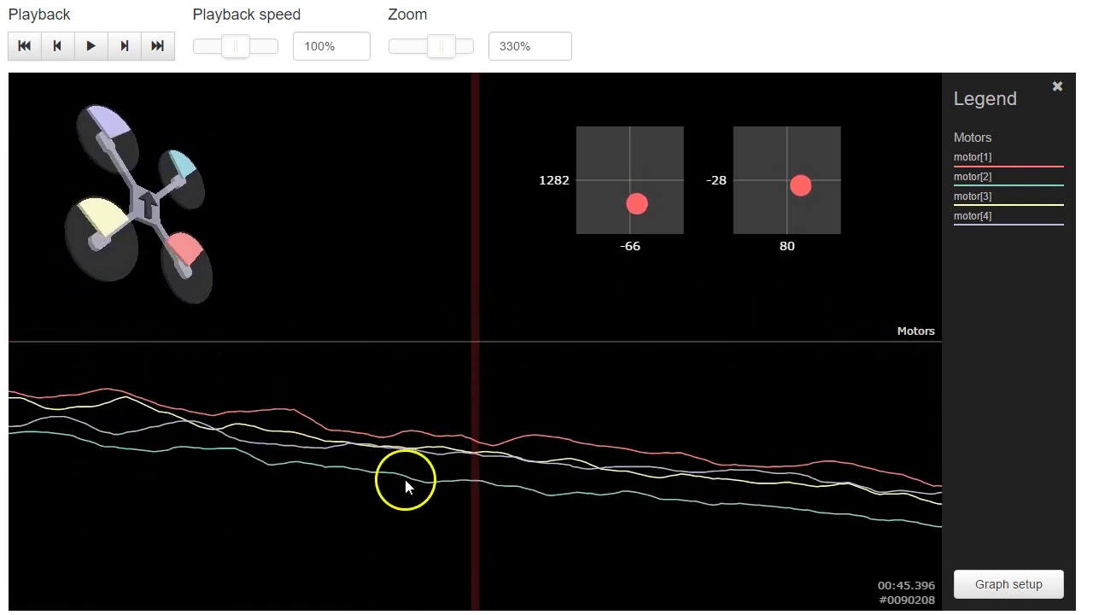